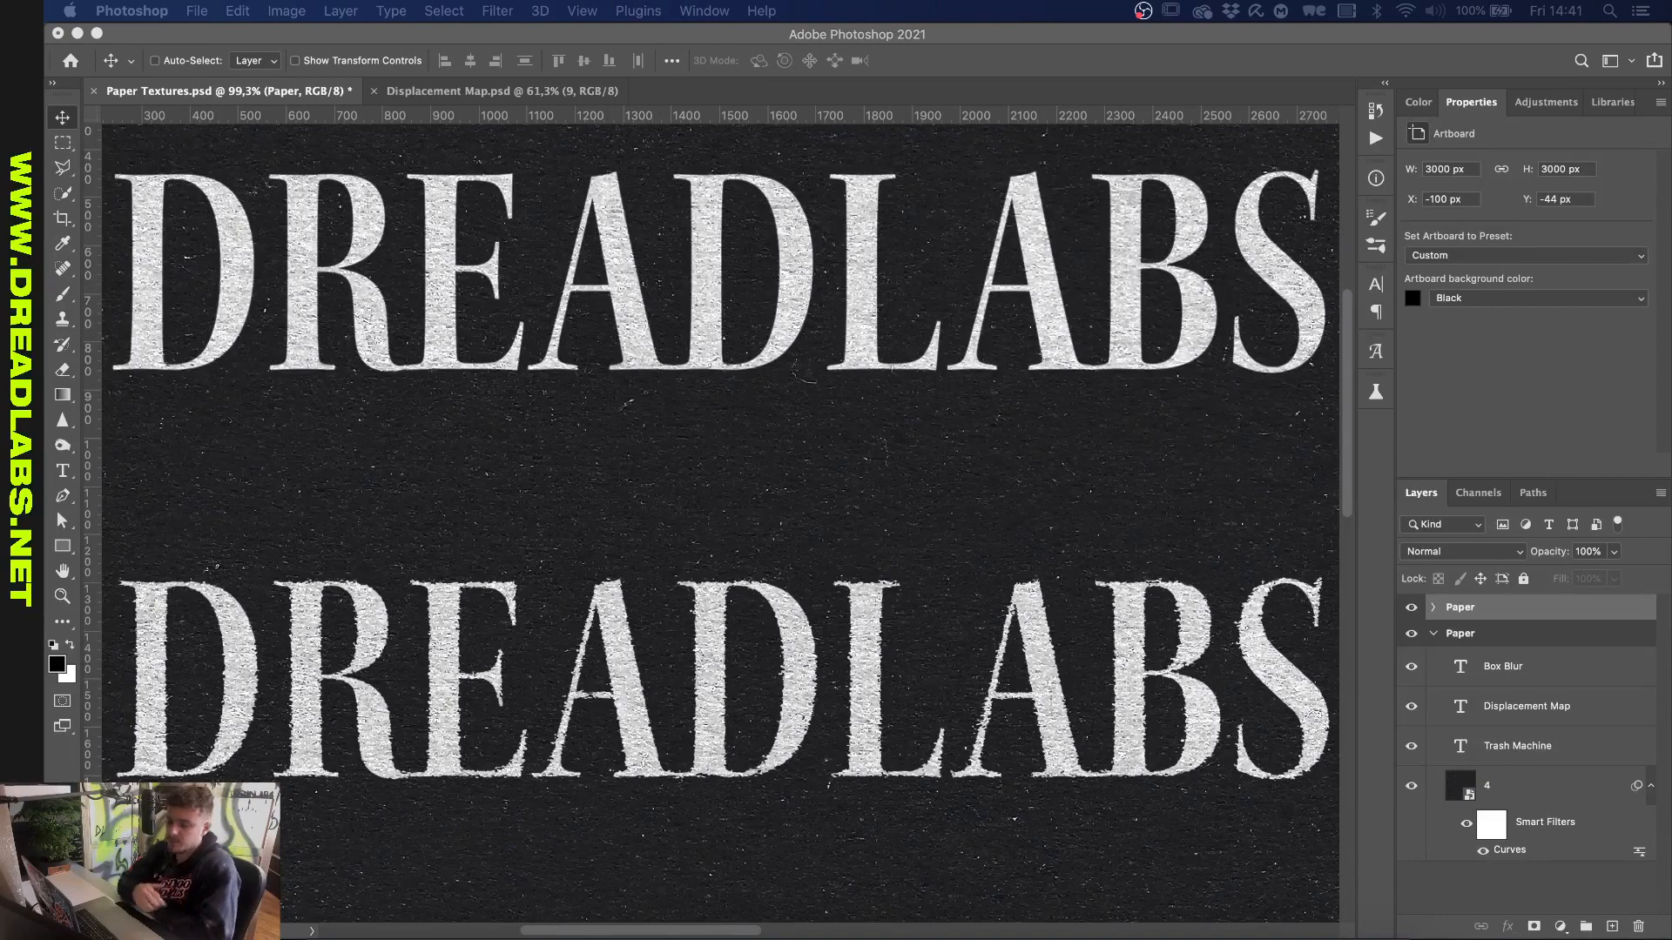
click(821, 442)
scroll(821, 440, down, 5)
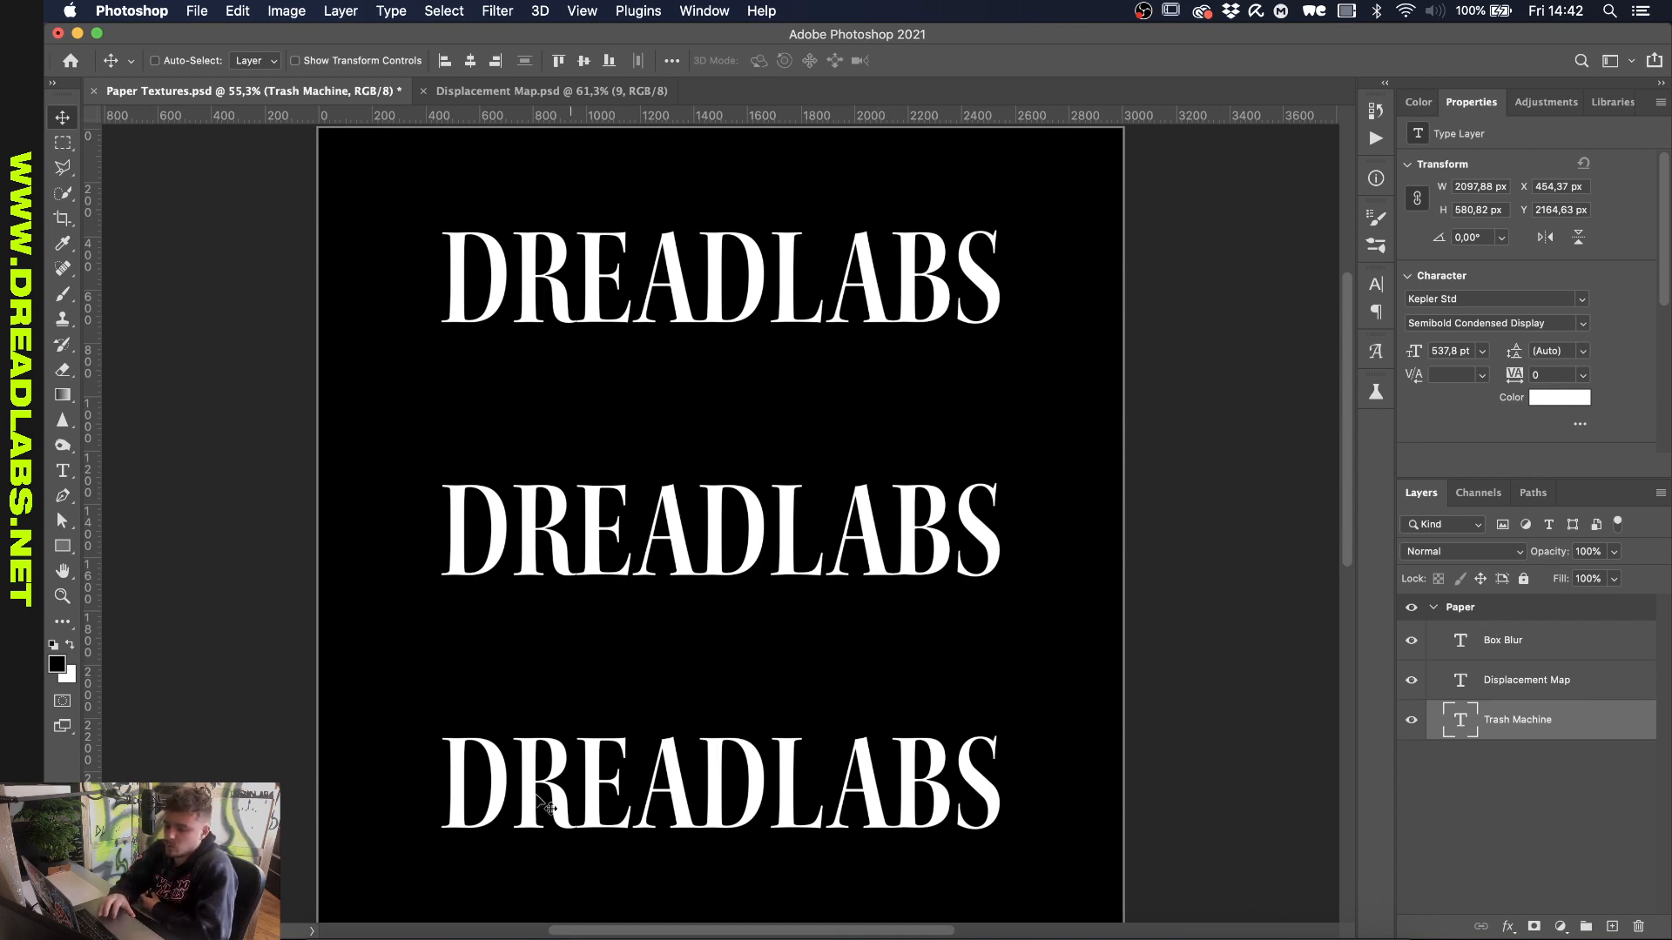
Step: Place the texture 4.png from the Paper Textures folder in Finder onto the Photoshop artboard
click(340, 934)
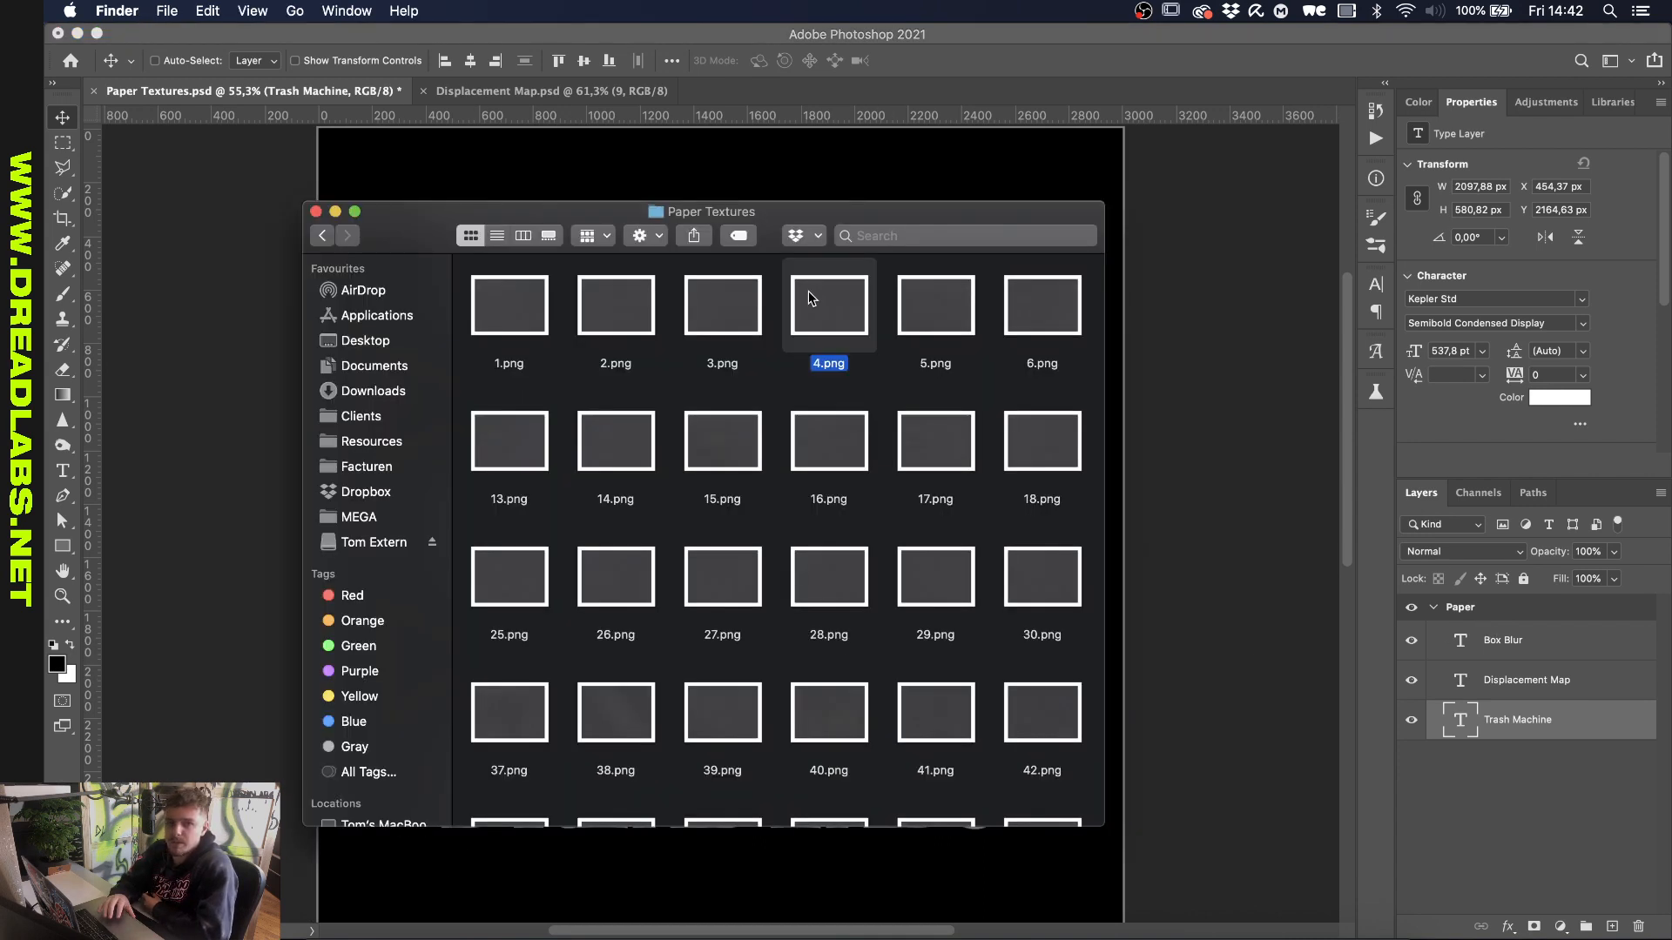
scroll(808, 291, down, 5)
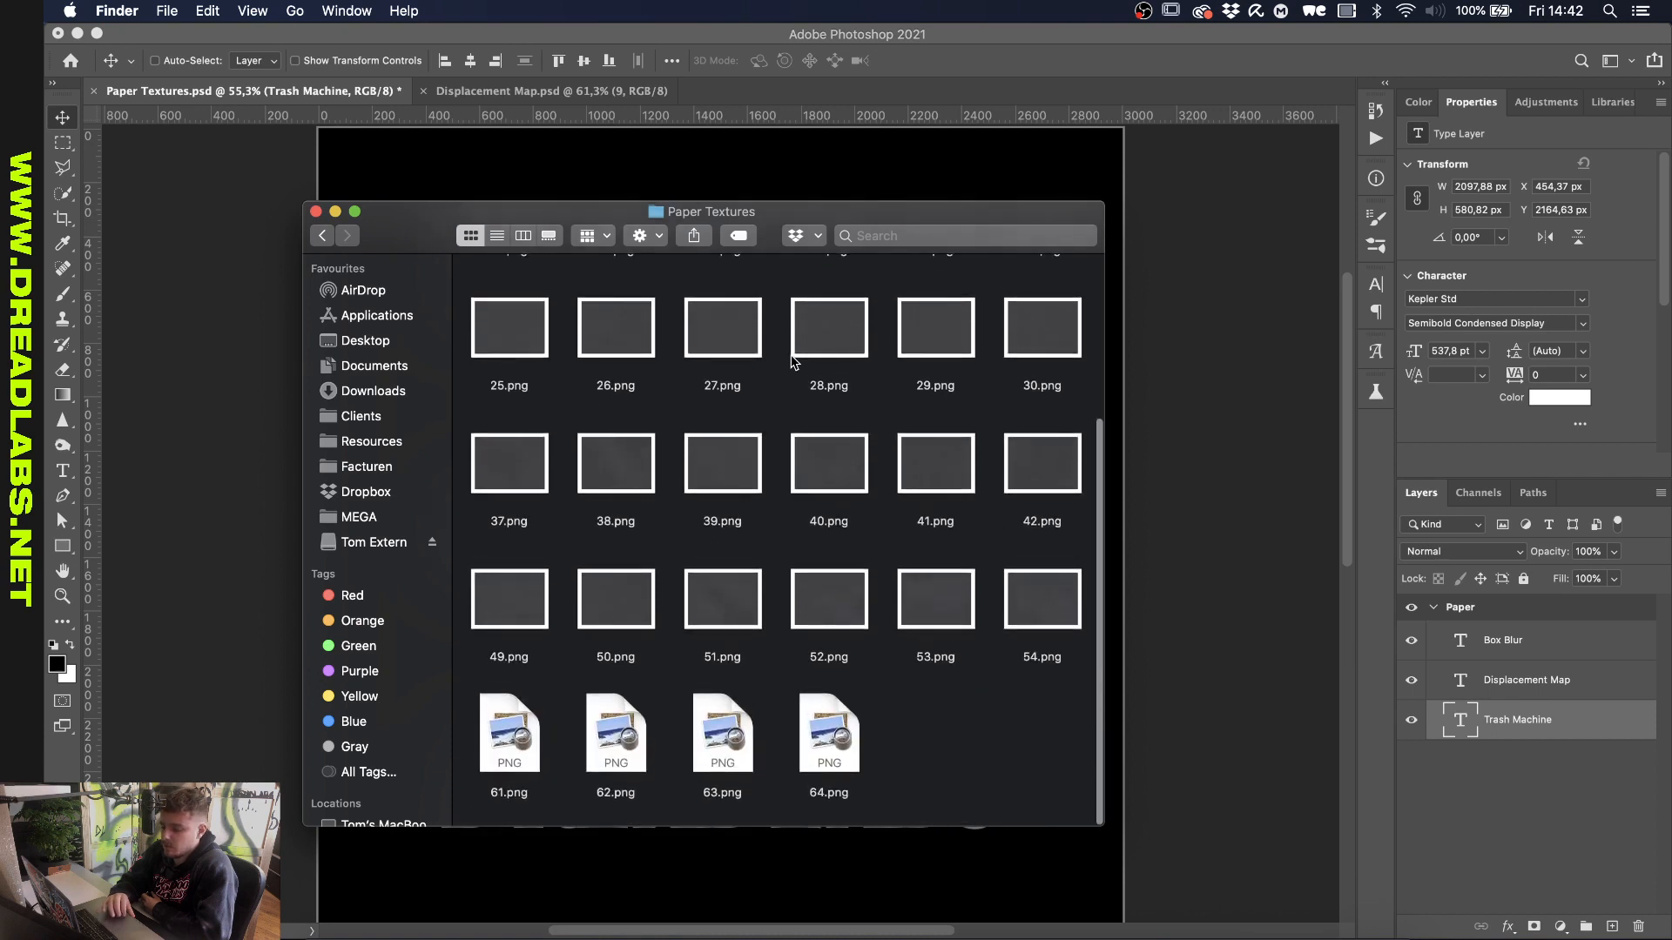
scroll(792, 361, up, 5)
scroll(793, 361, right, 5)
scroll(810, 348, left, 5)
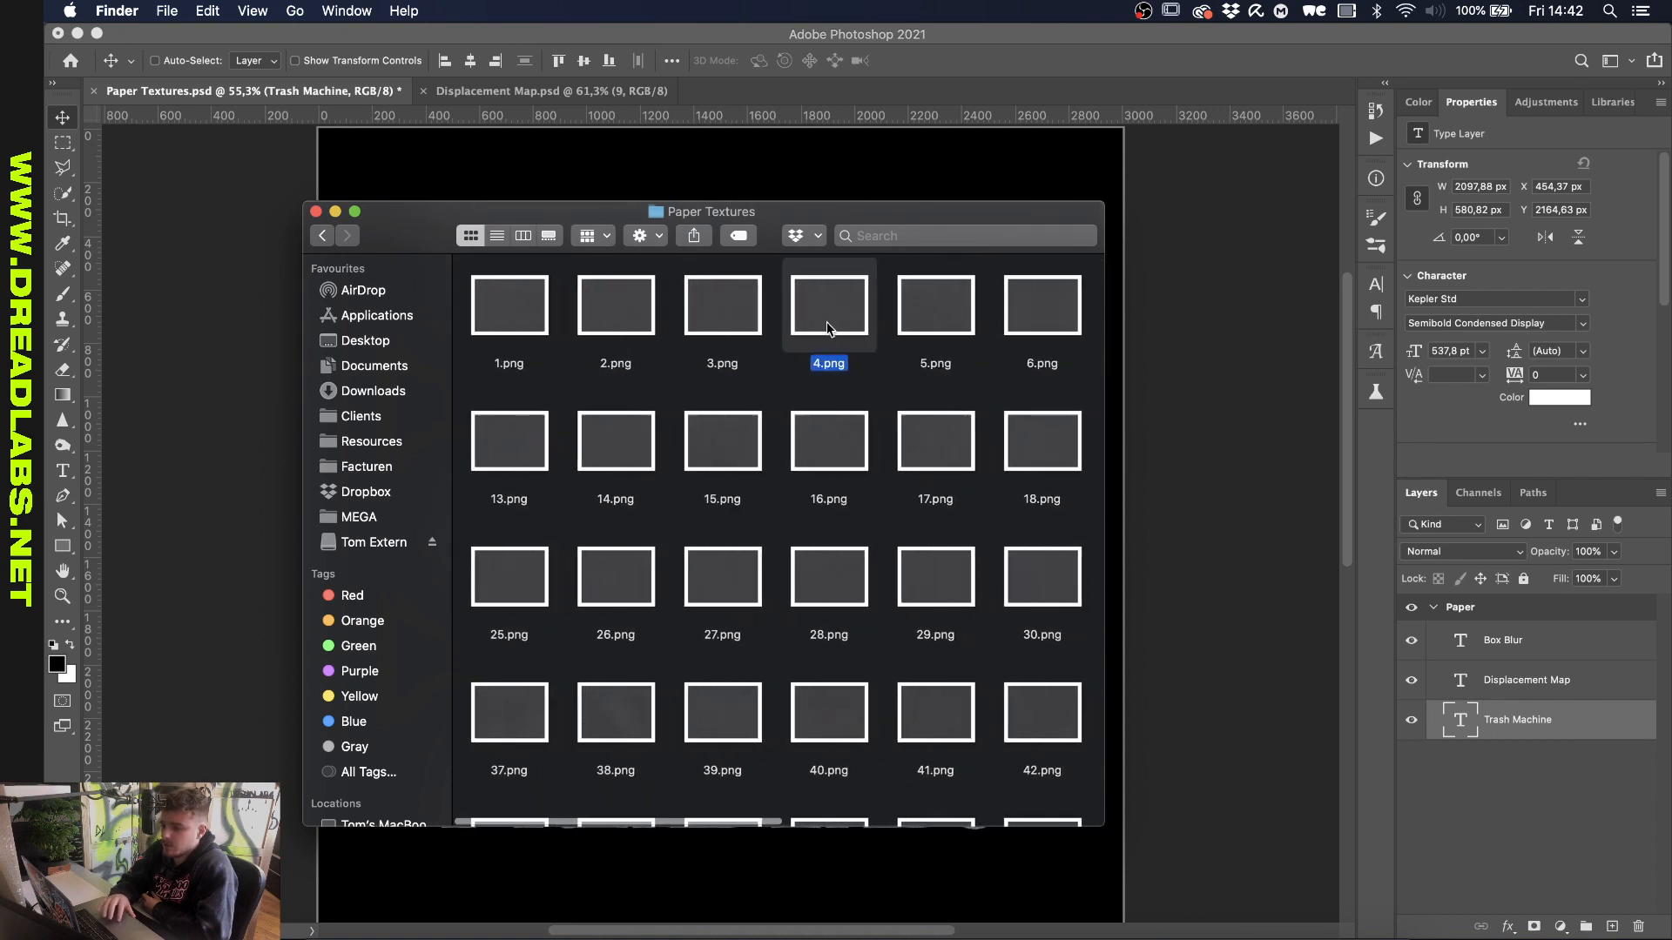
drag(827, 324, 881, 168)
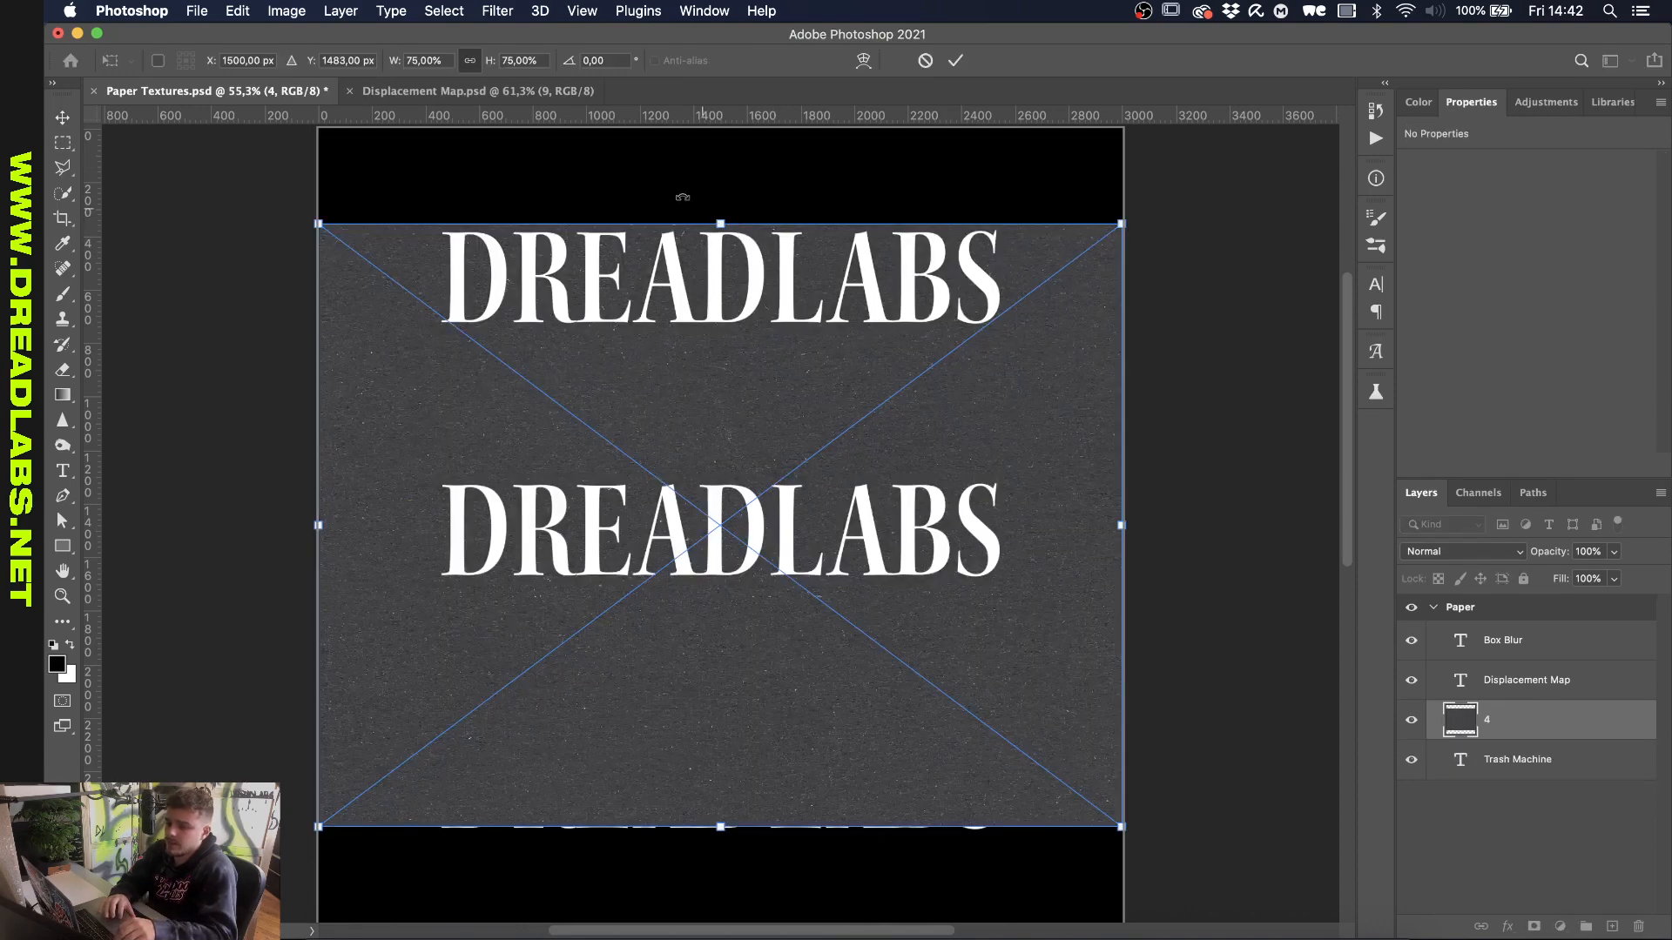
Step: Scale the placed paper texture to 100% and move it beneath the Trash Machine text layer
click(522, 60)
text(100)
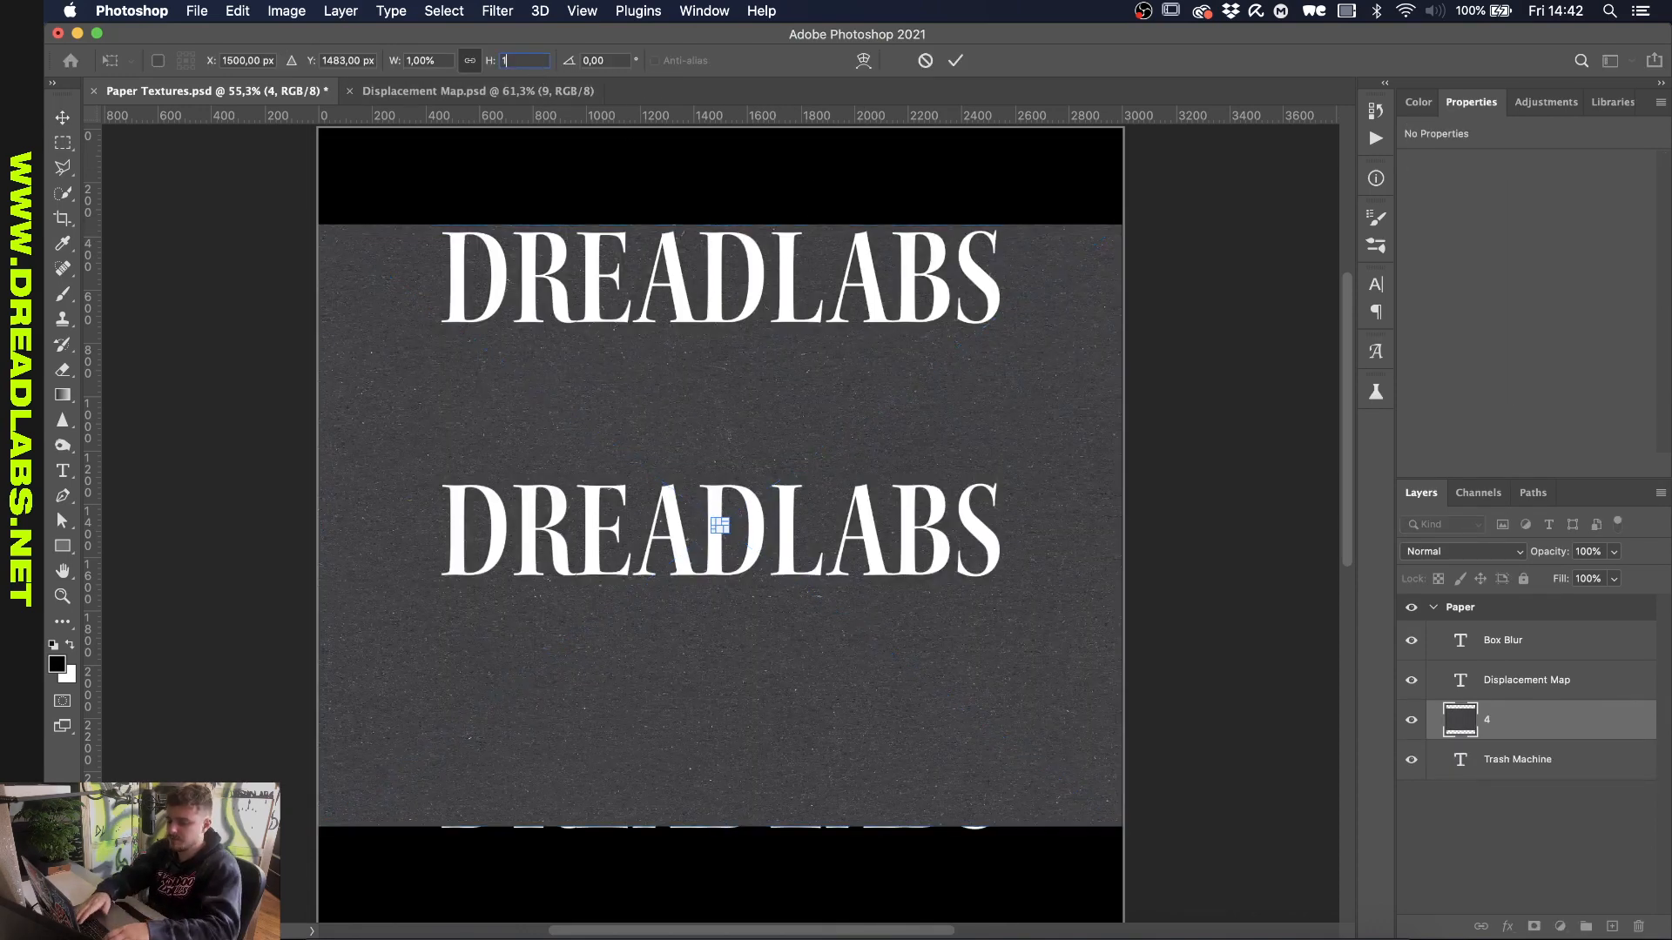
click(955, 60)
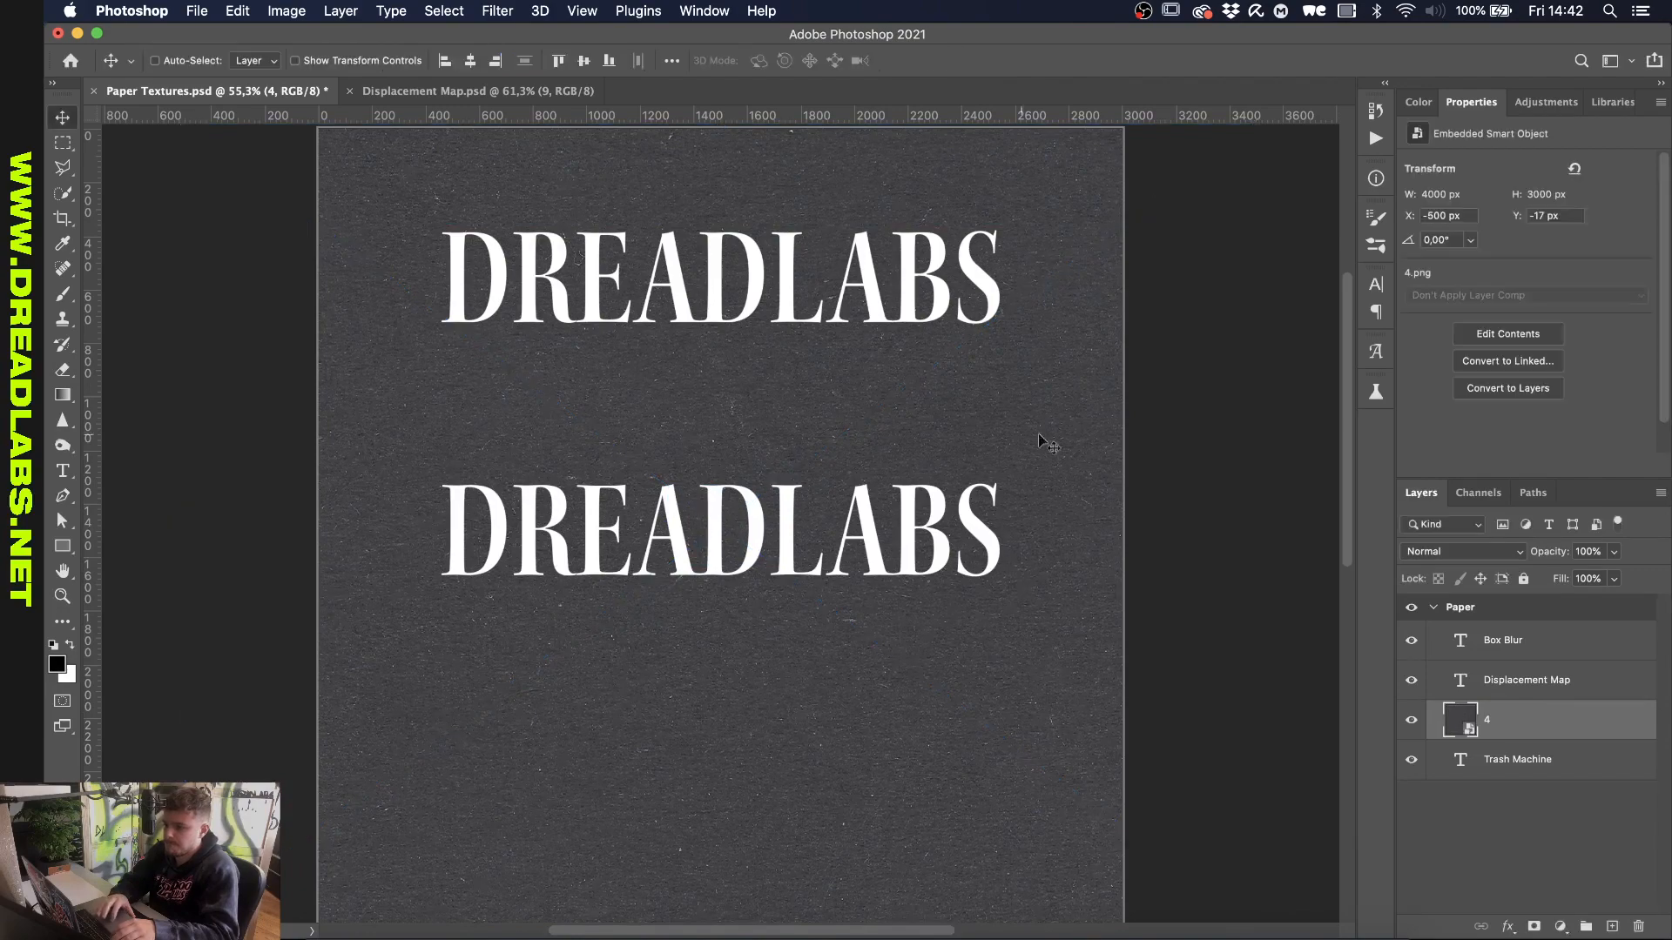
key(super+bracketleft)
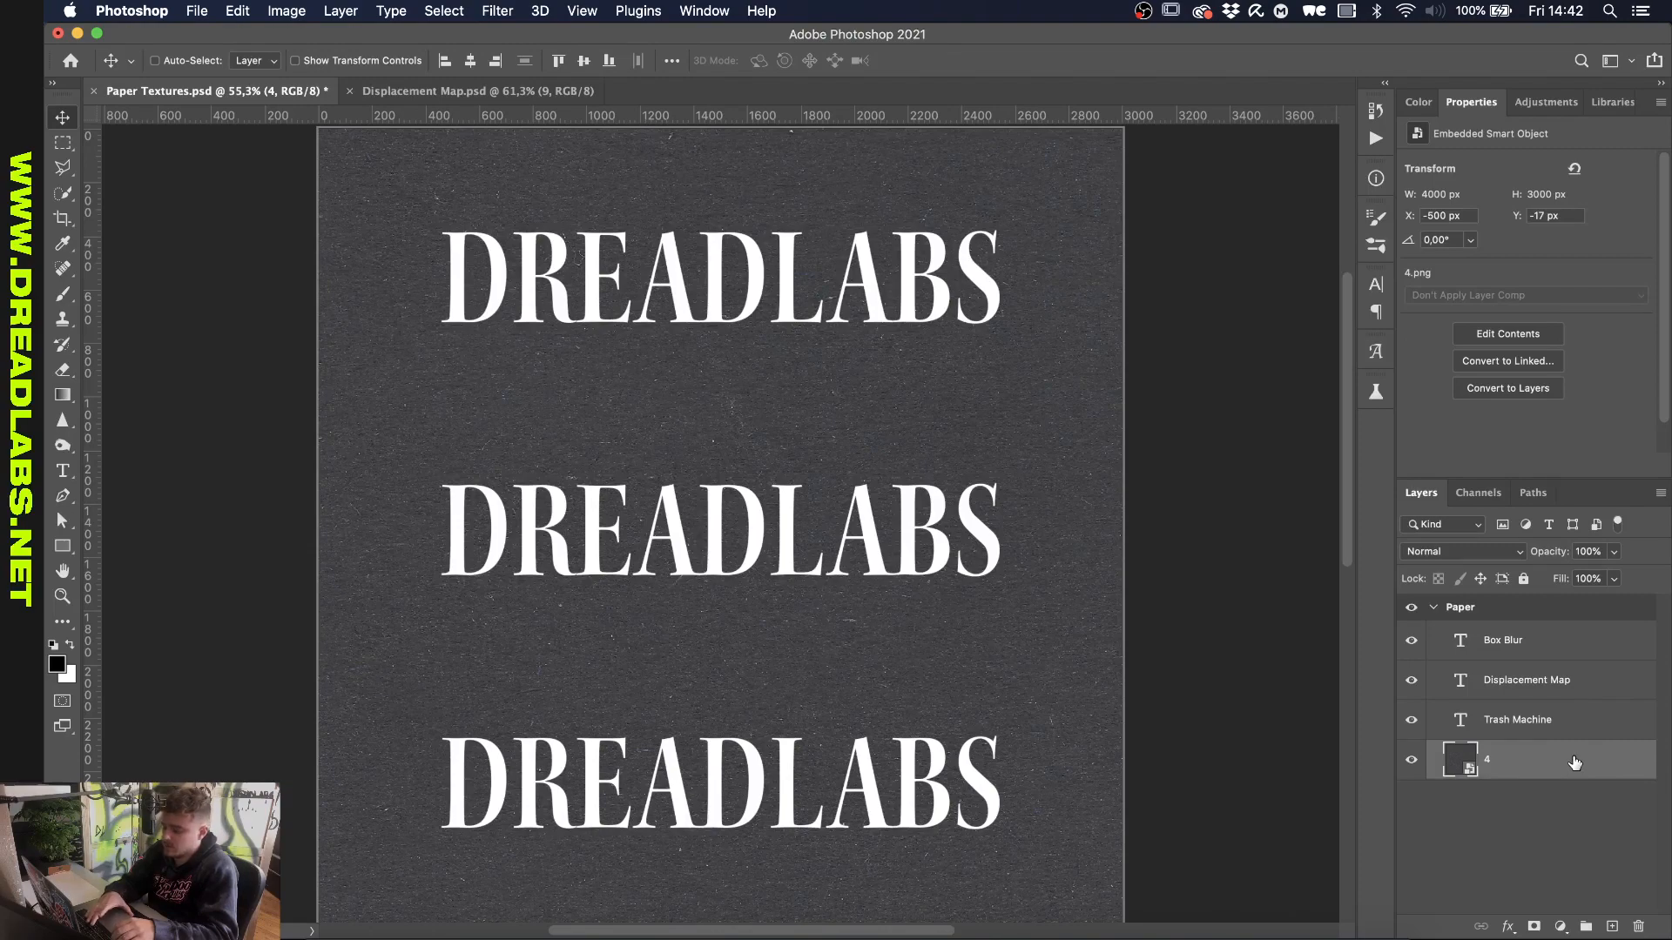
Step: Darken the paper texture with a Curves adjustment, using a point at input 63, output 32
key(super+m)
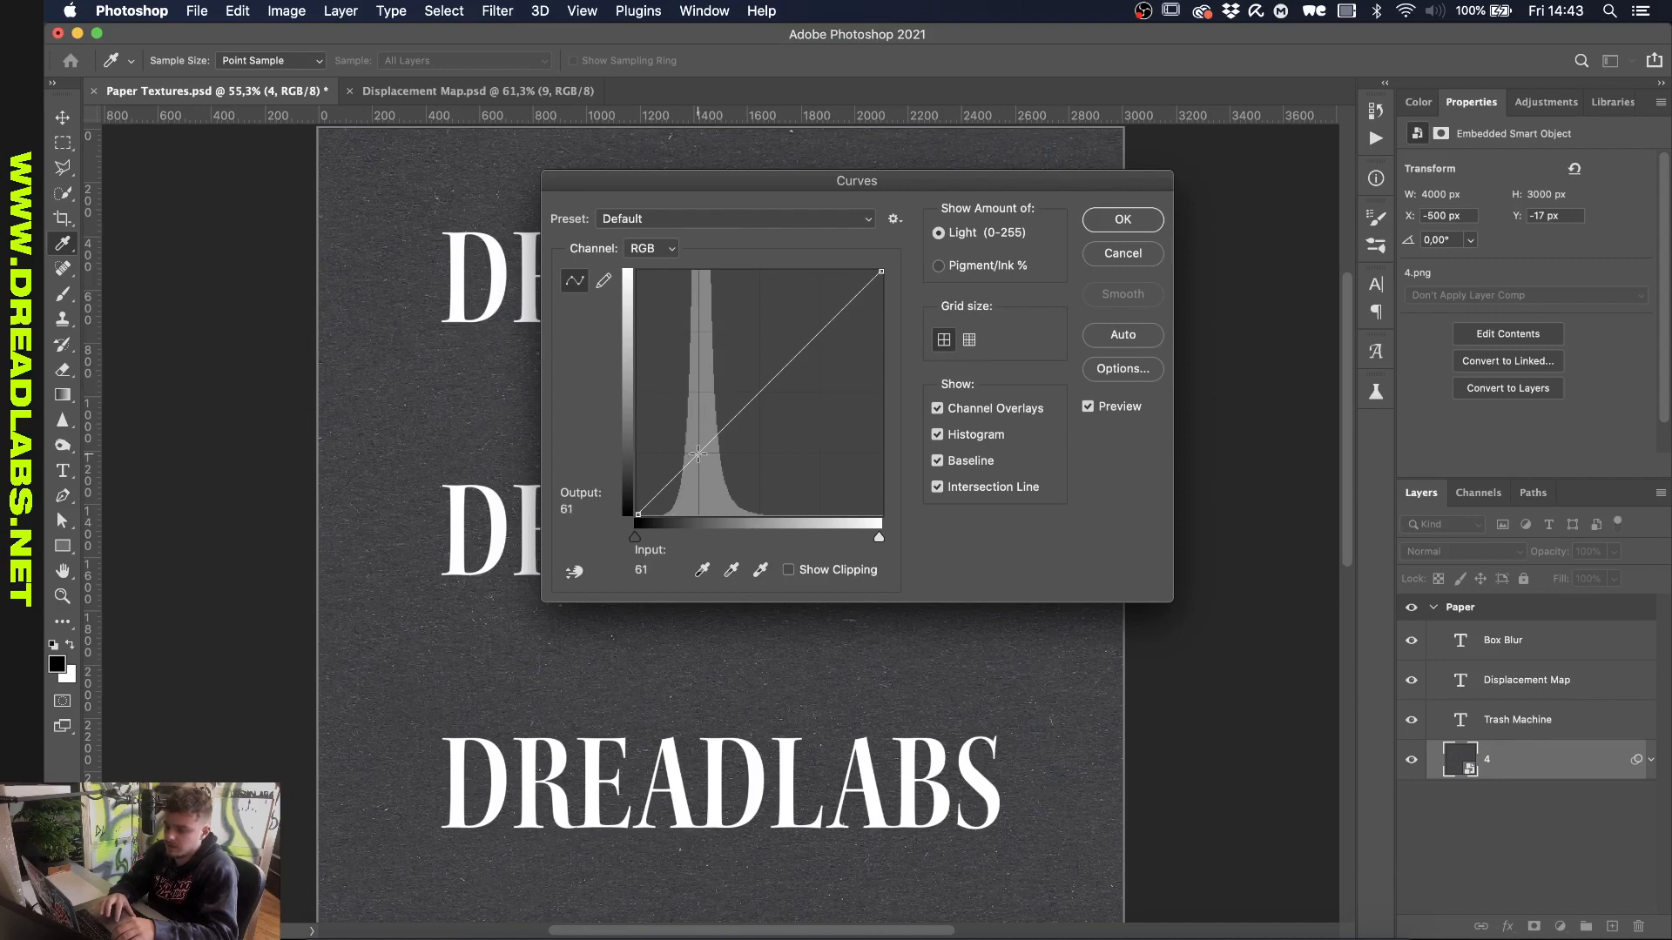
drag(698, 453, 697, 483)
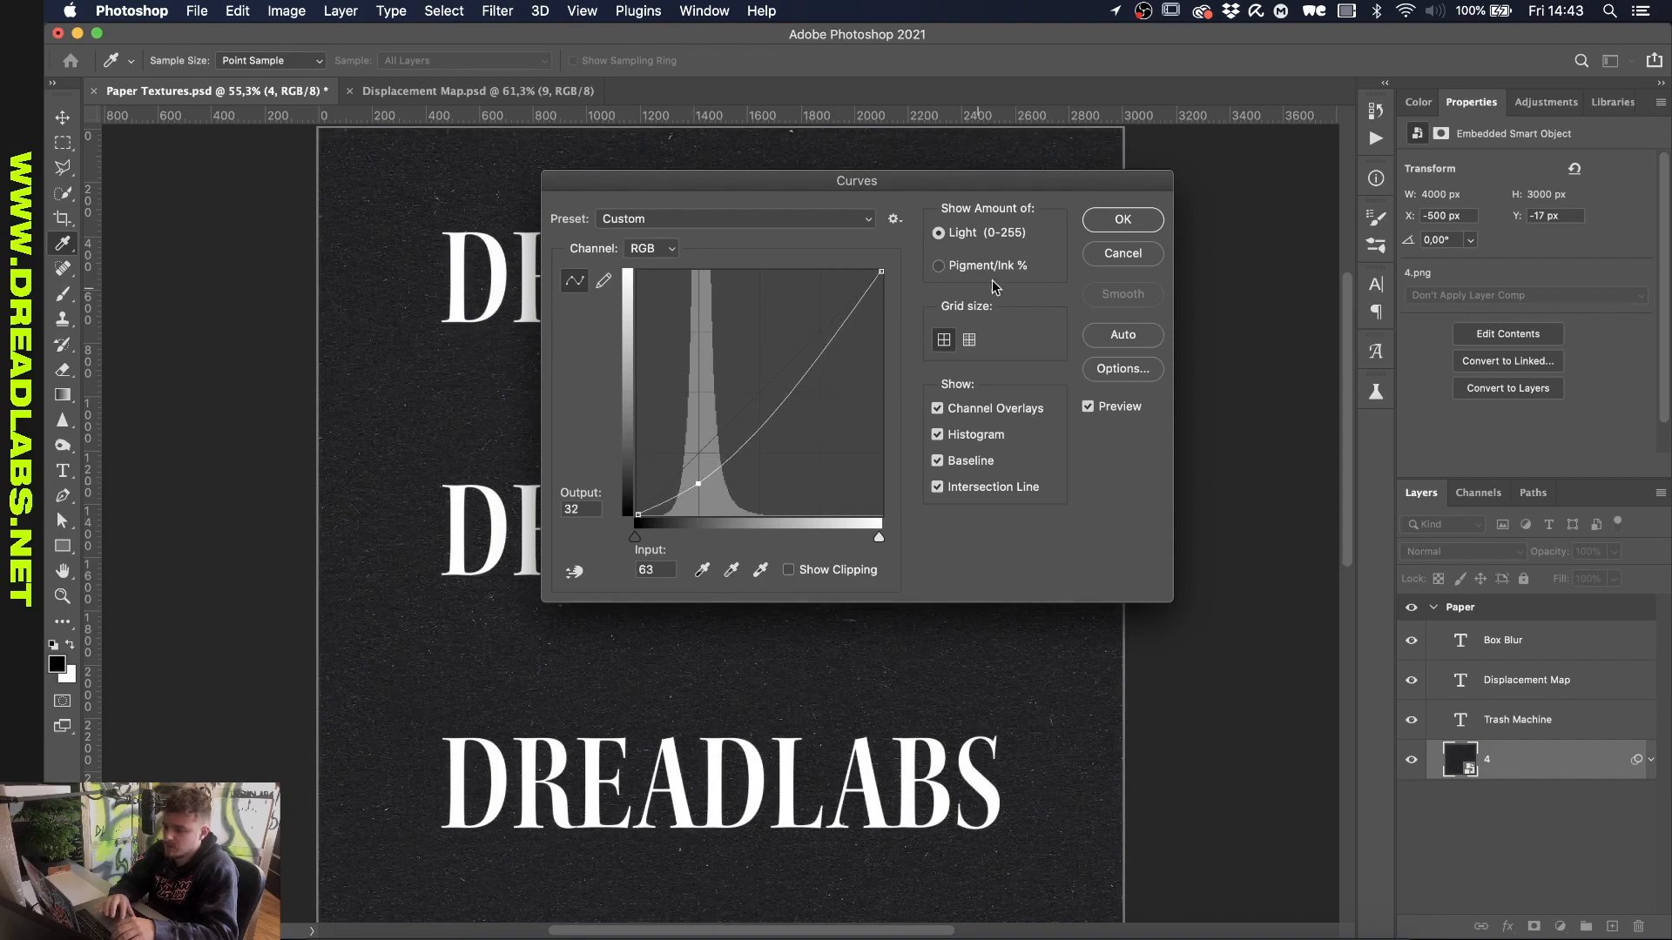
click(1114, 222)
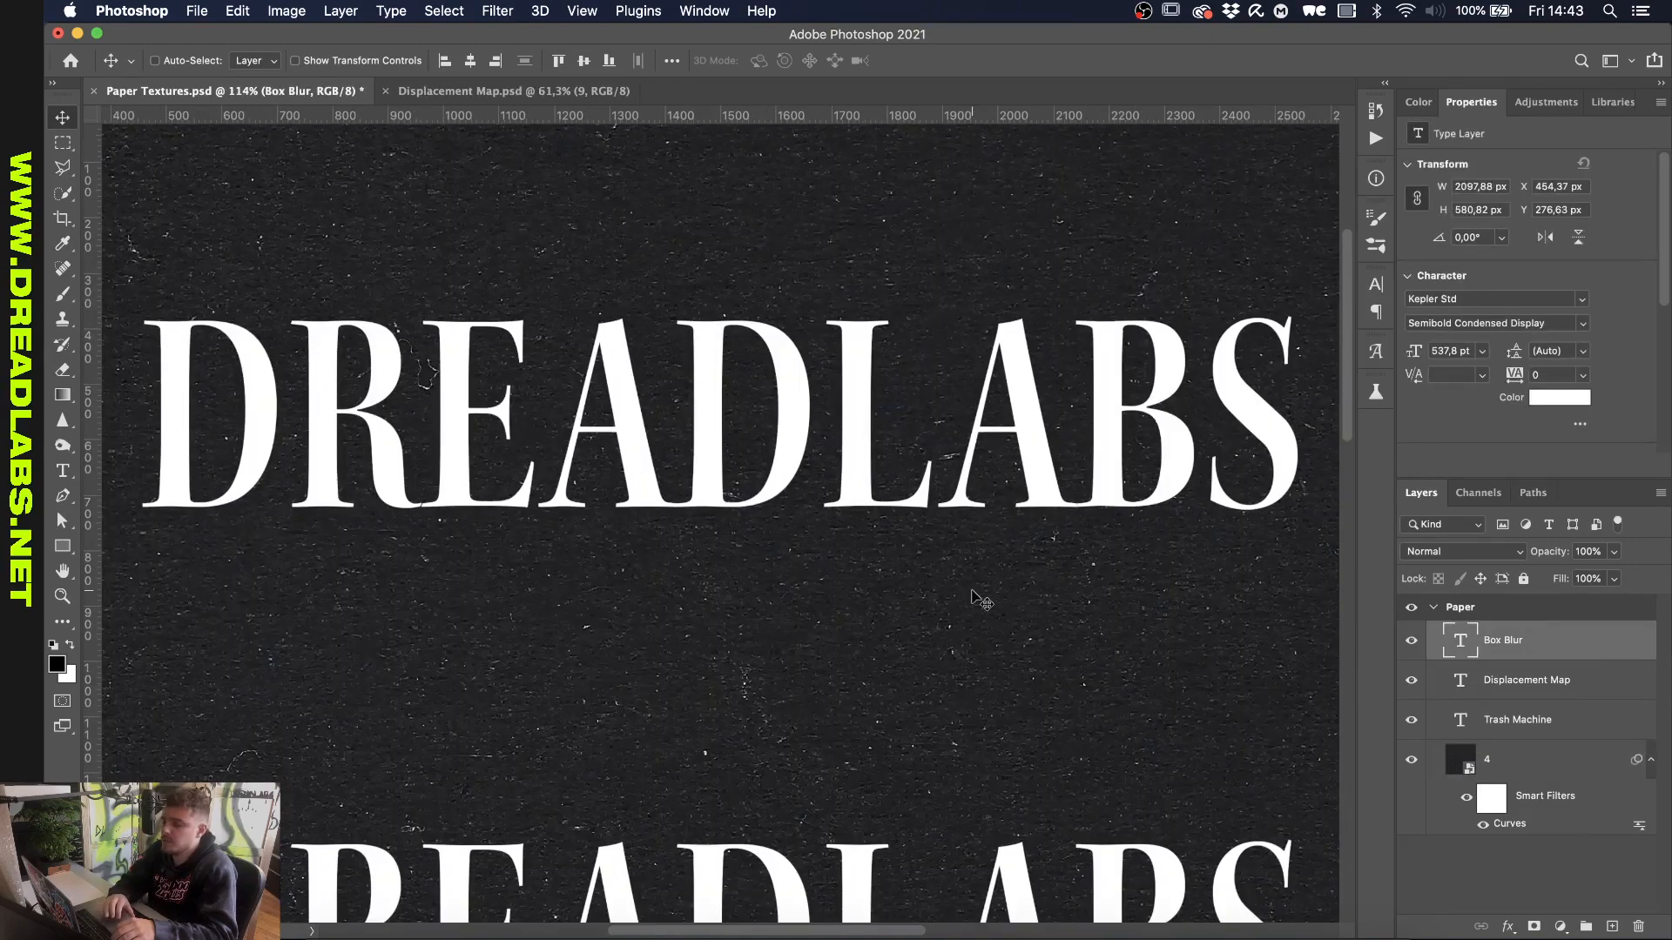
Step: Rasterize the Box Blur text layer
key(super+plus)
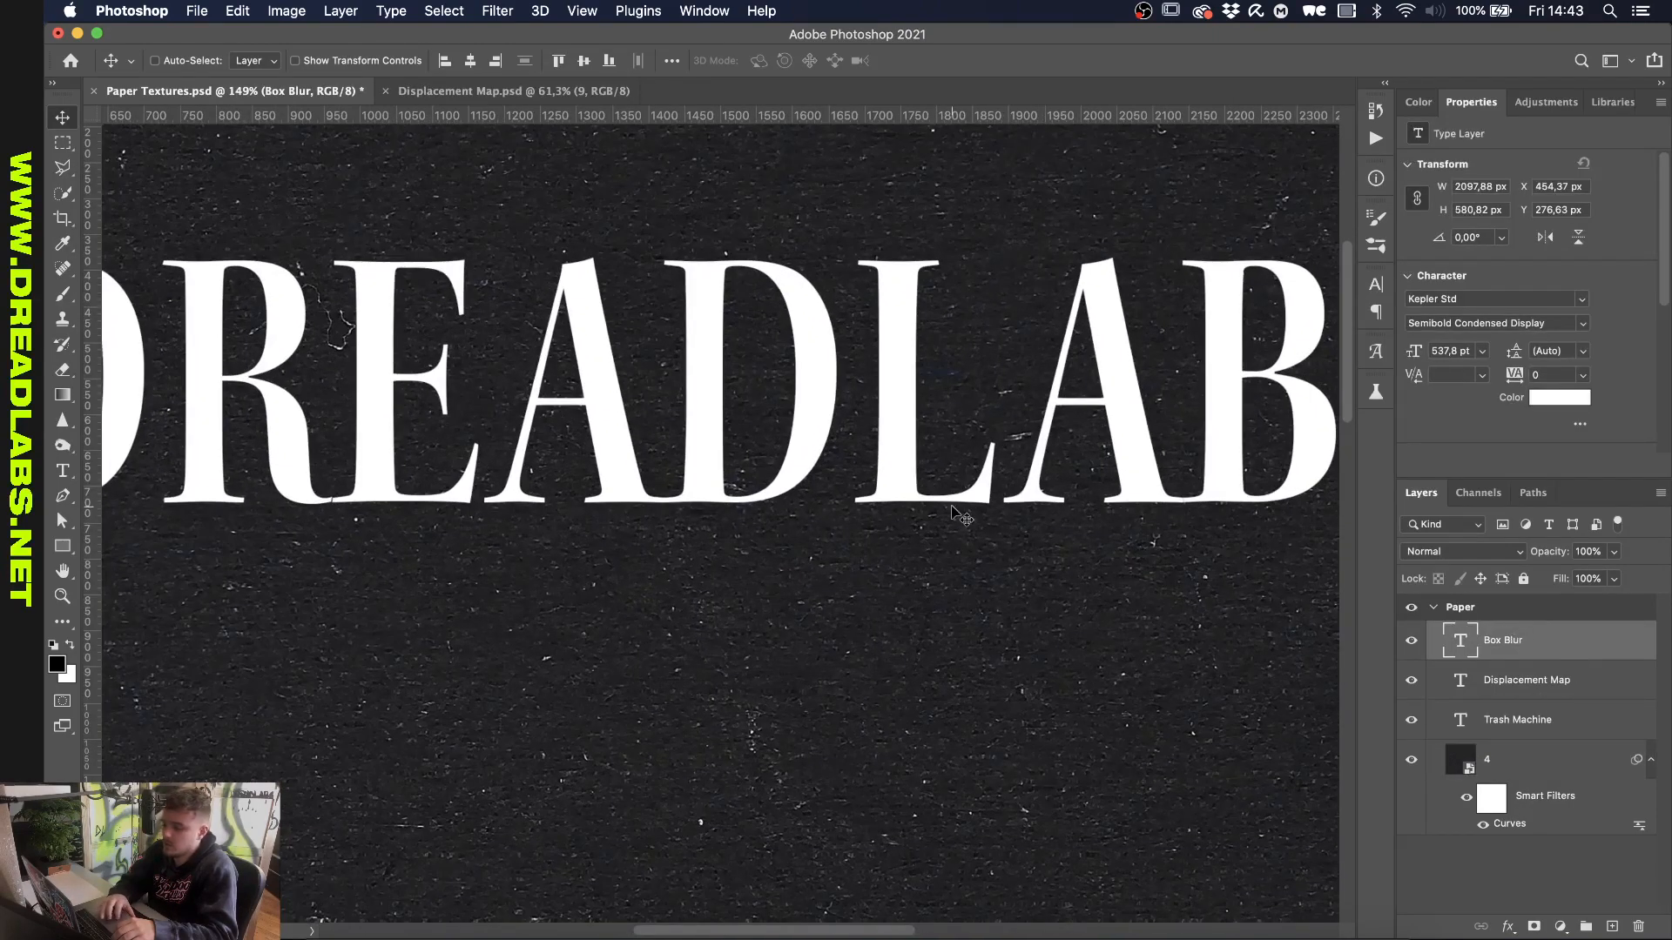
key(super+plus)
scroll(960, 516, up, 1)
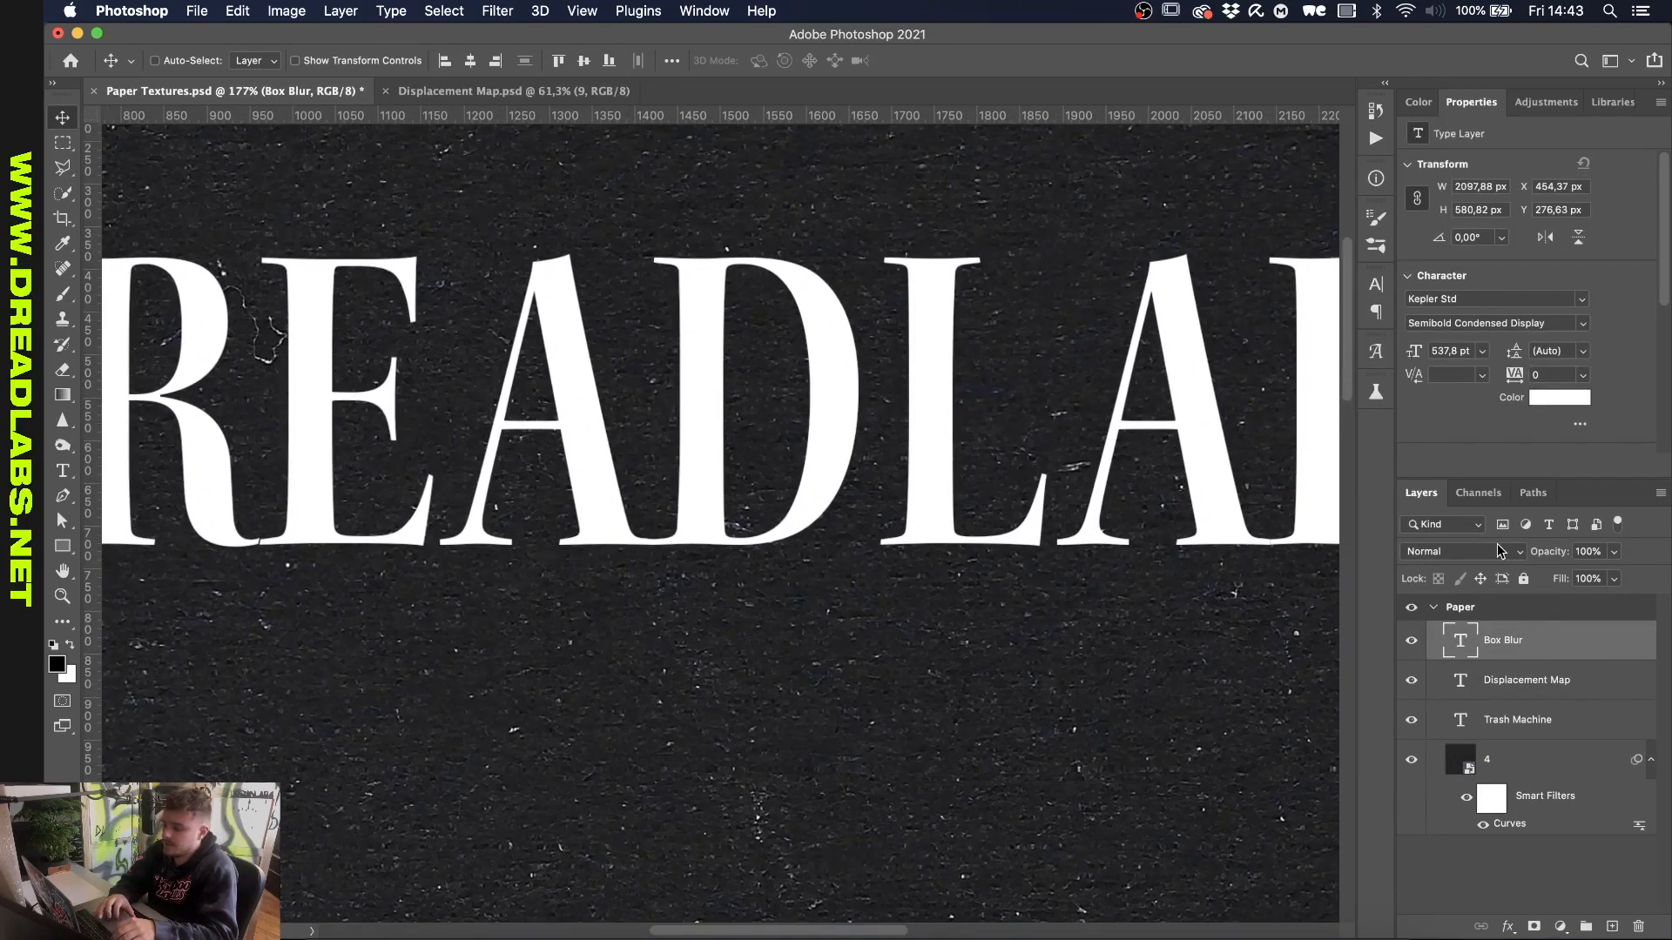
right_click(1550, 644)
click(1341, 343)
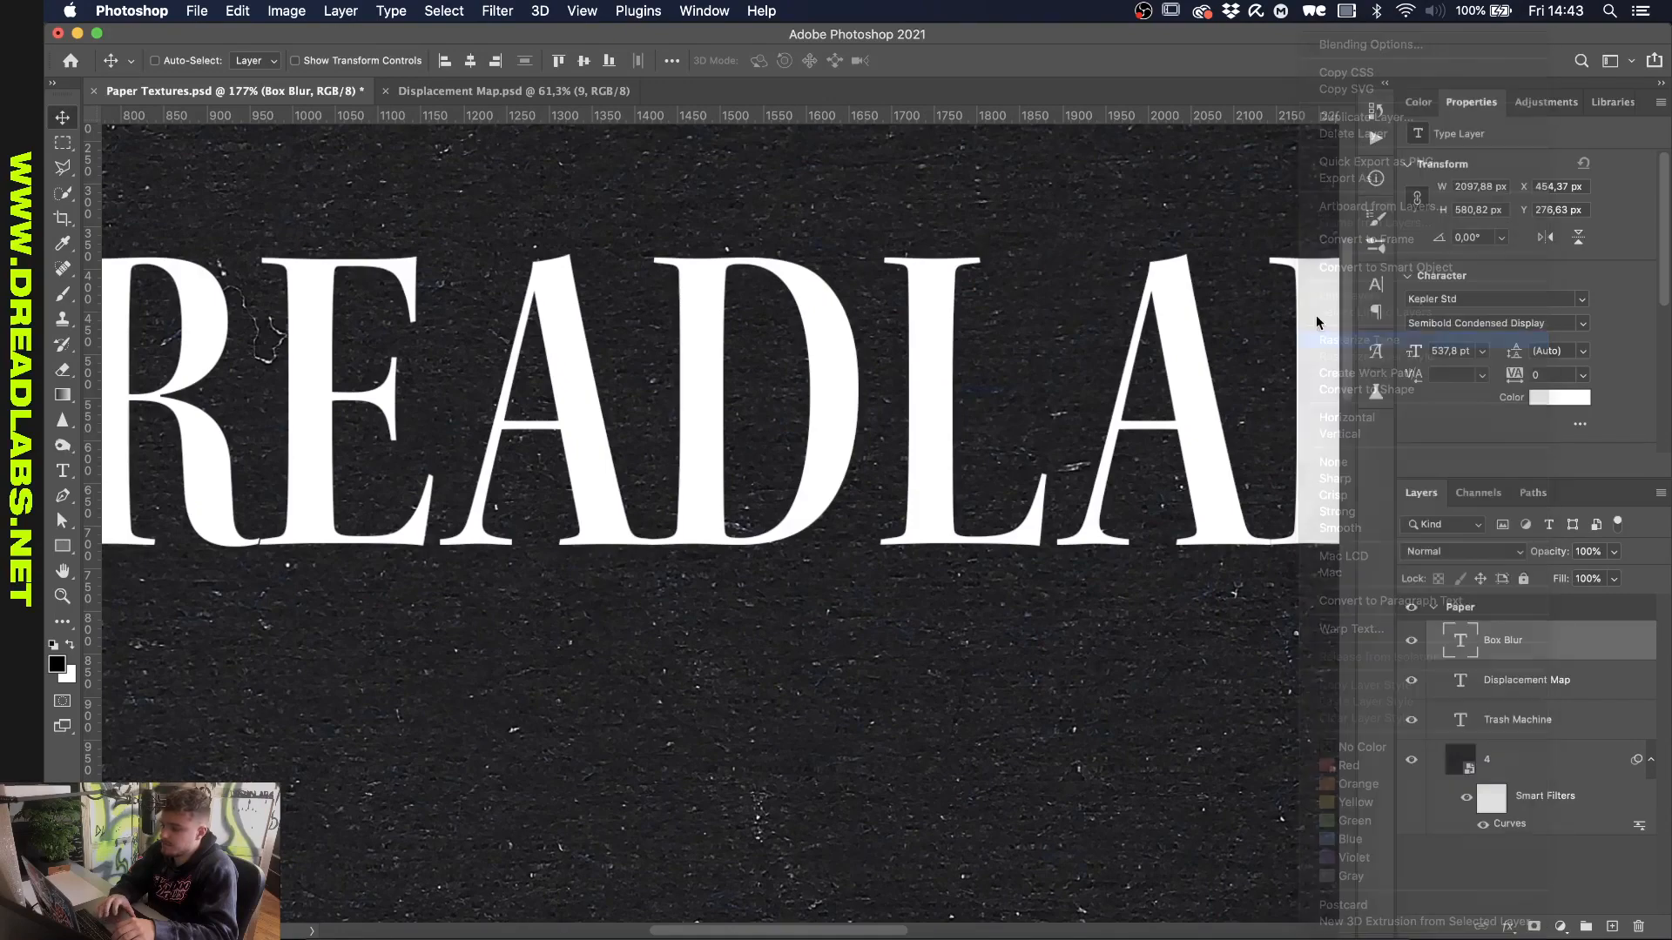
Step: Apply a Gaussian Blur with a radius of 3.5 pixels to the Box Blur layer
click(501, 11)
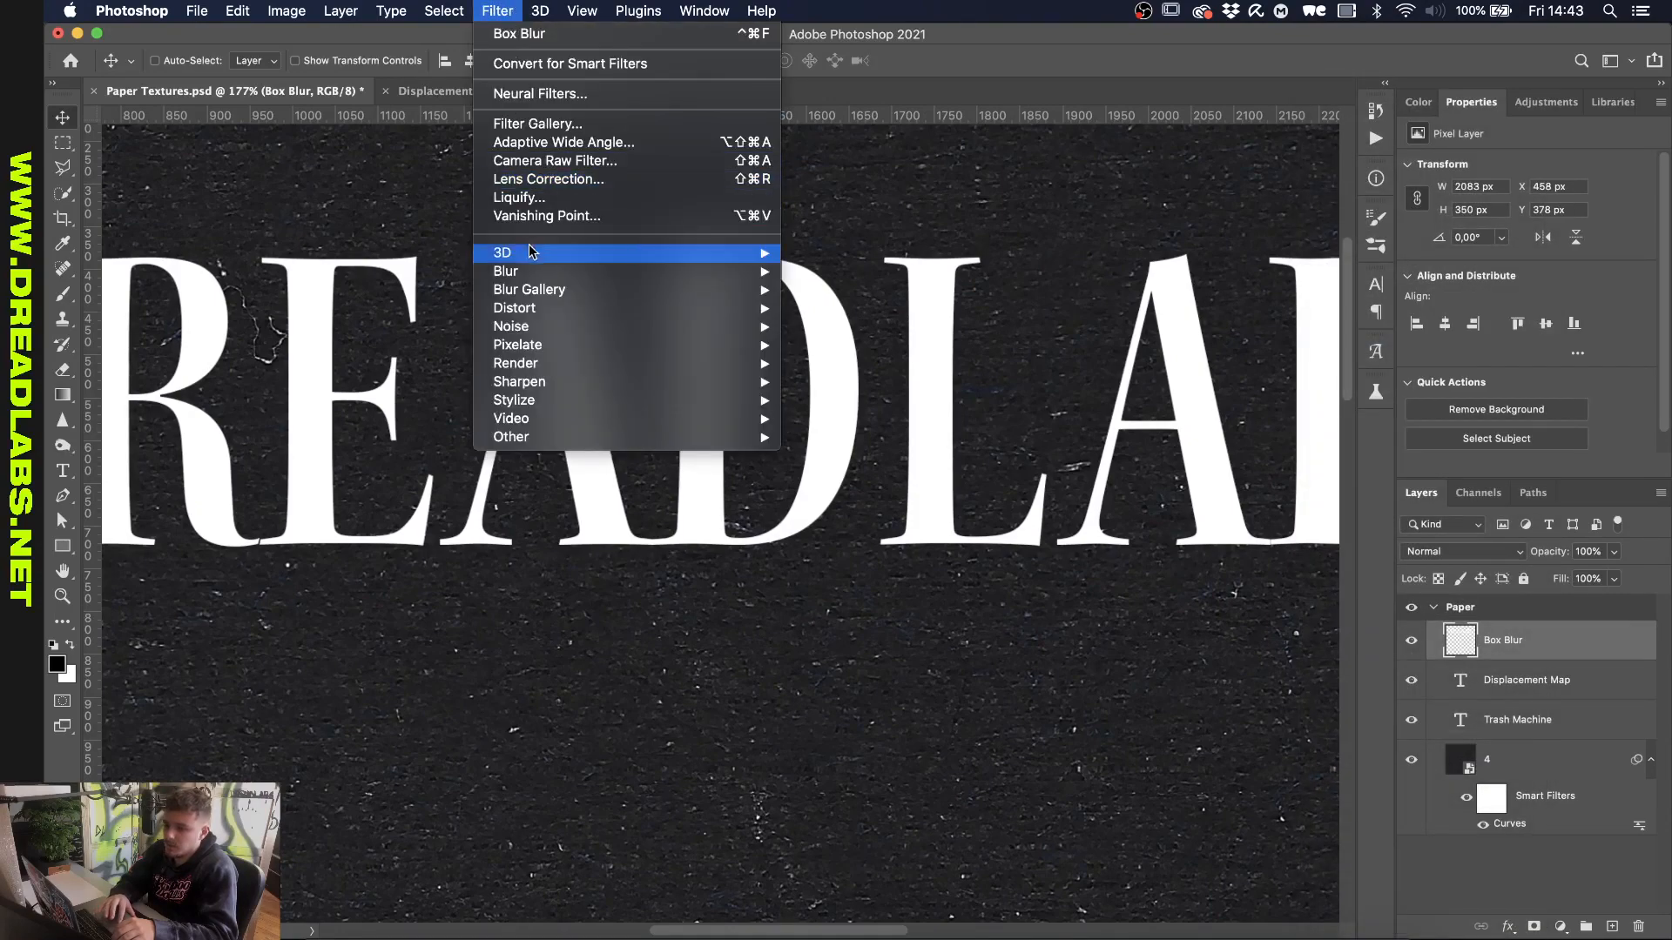
mouse_move(529, 272)
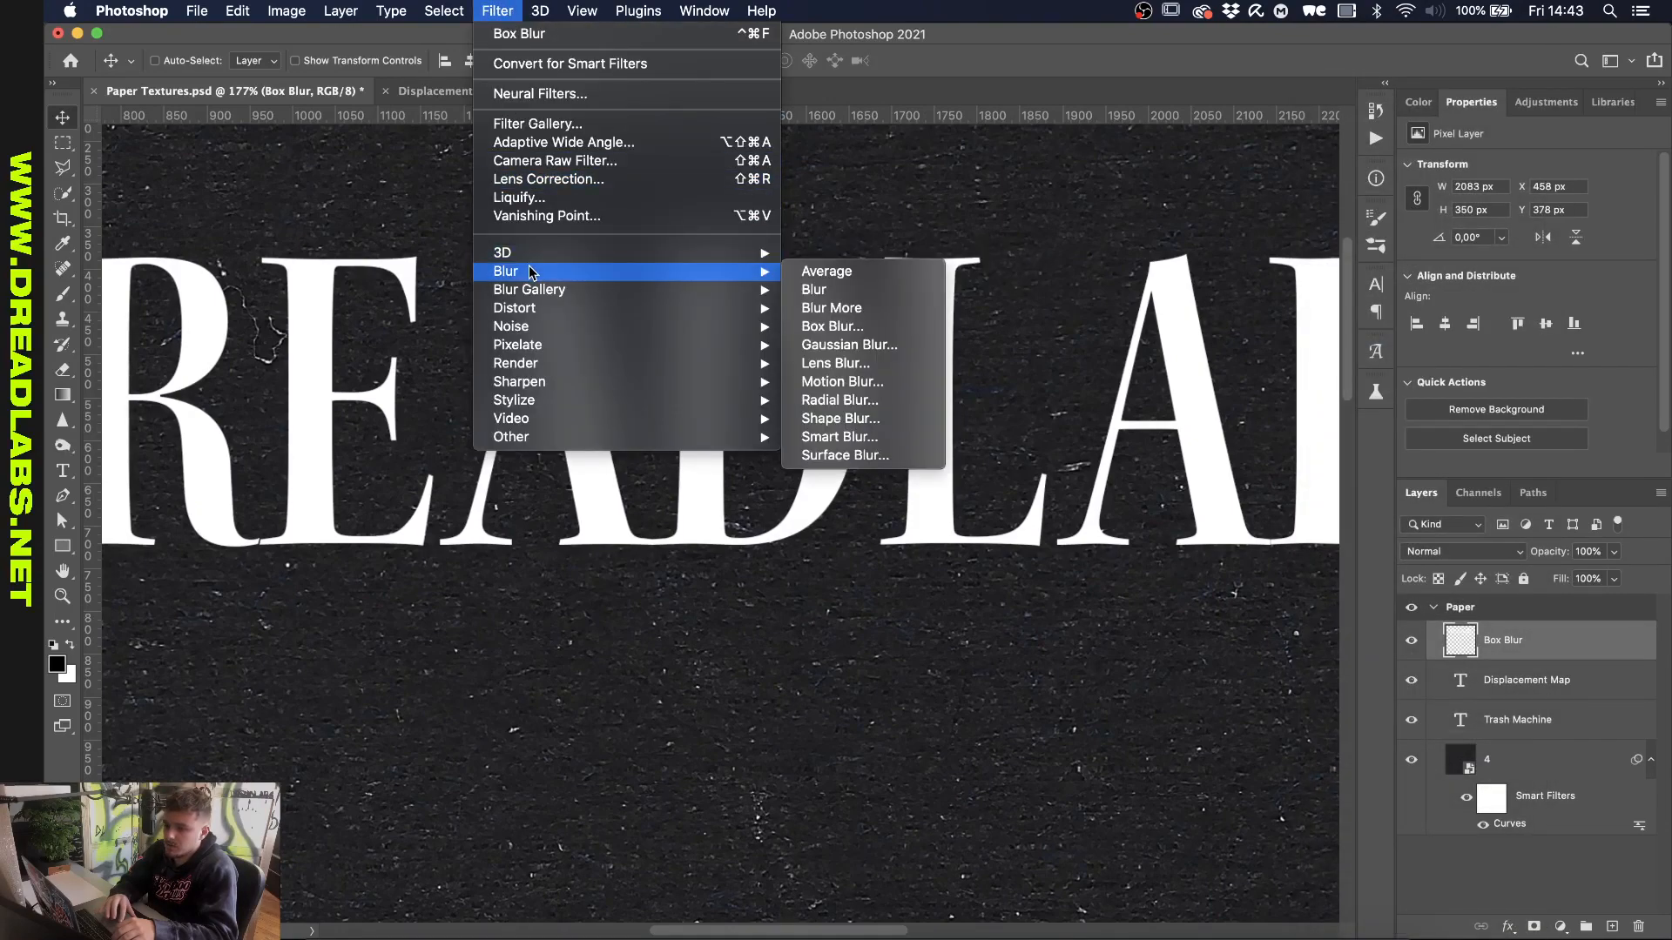
click(844, 346)
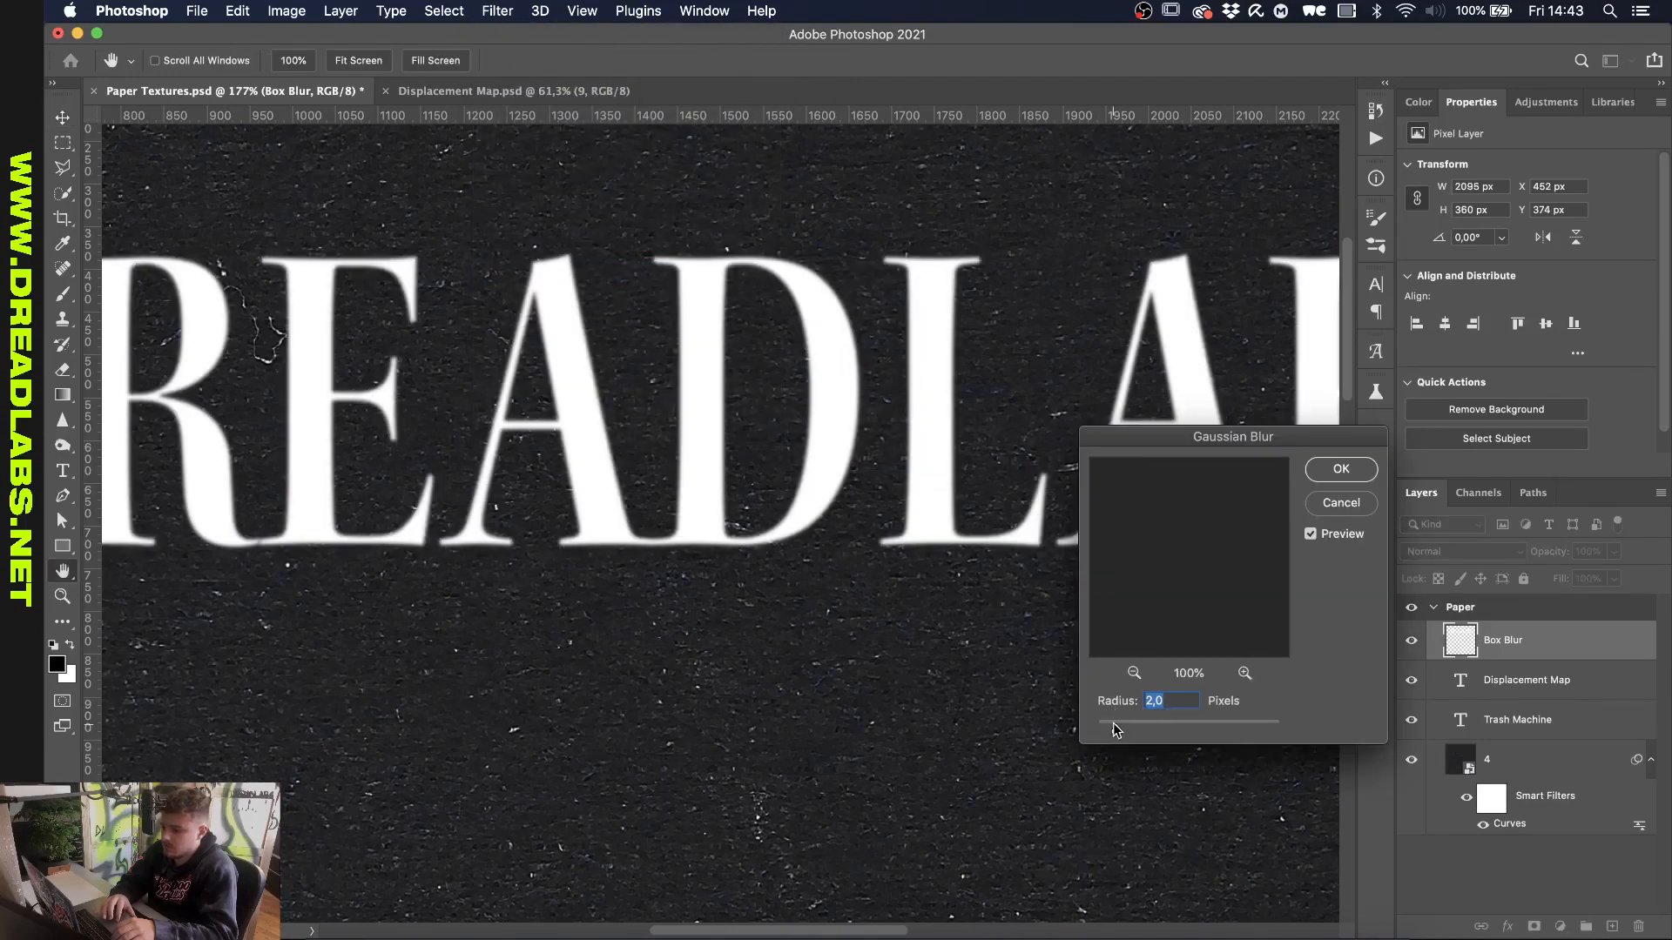
drag(1108, 733, 1092, 733)
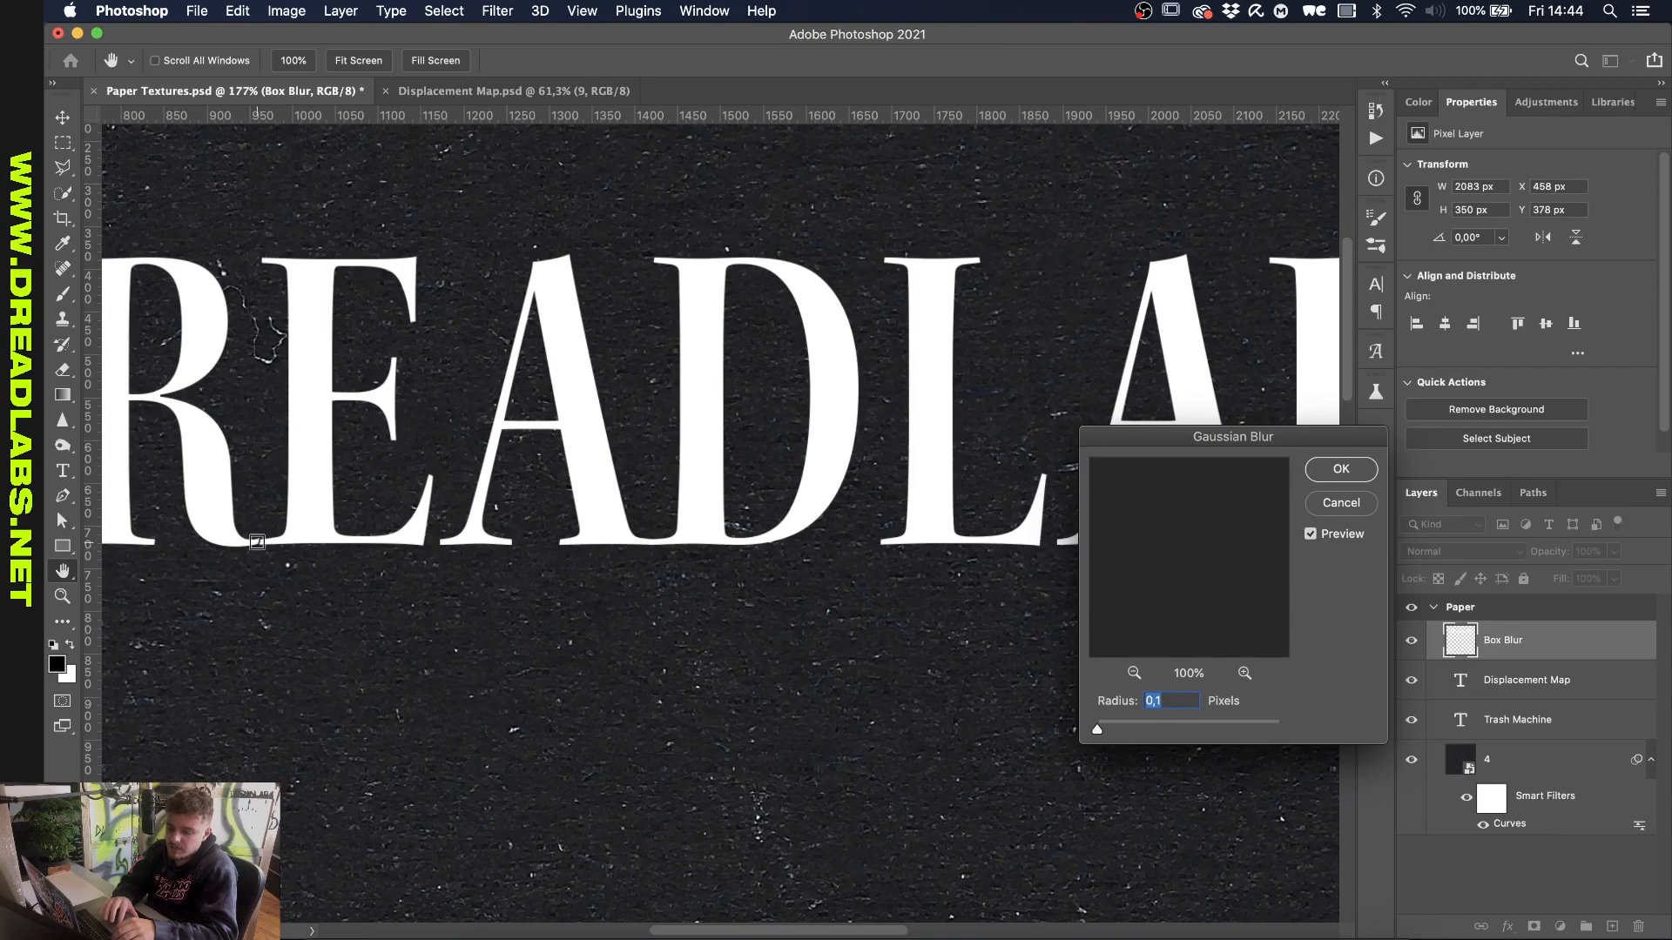
drag(1098, 731, 1104, 731)
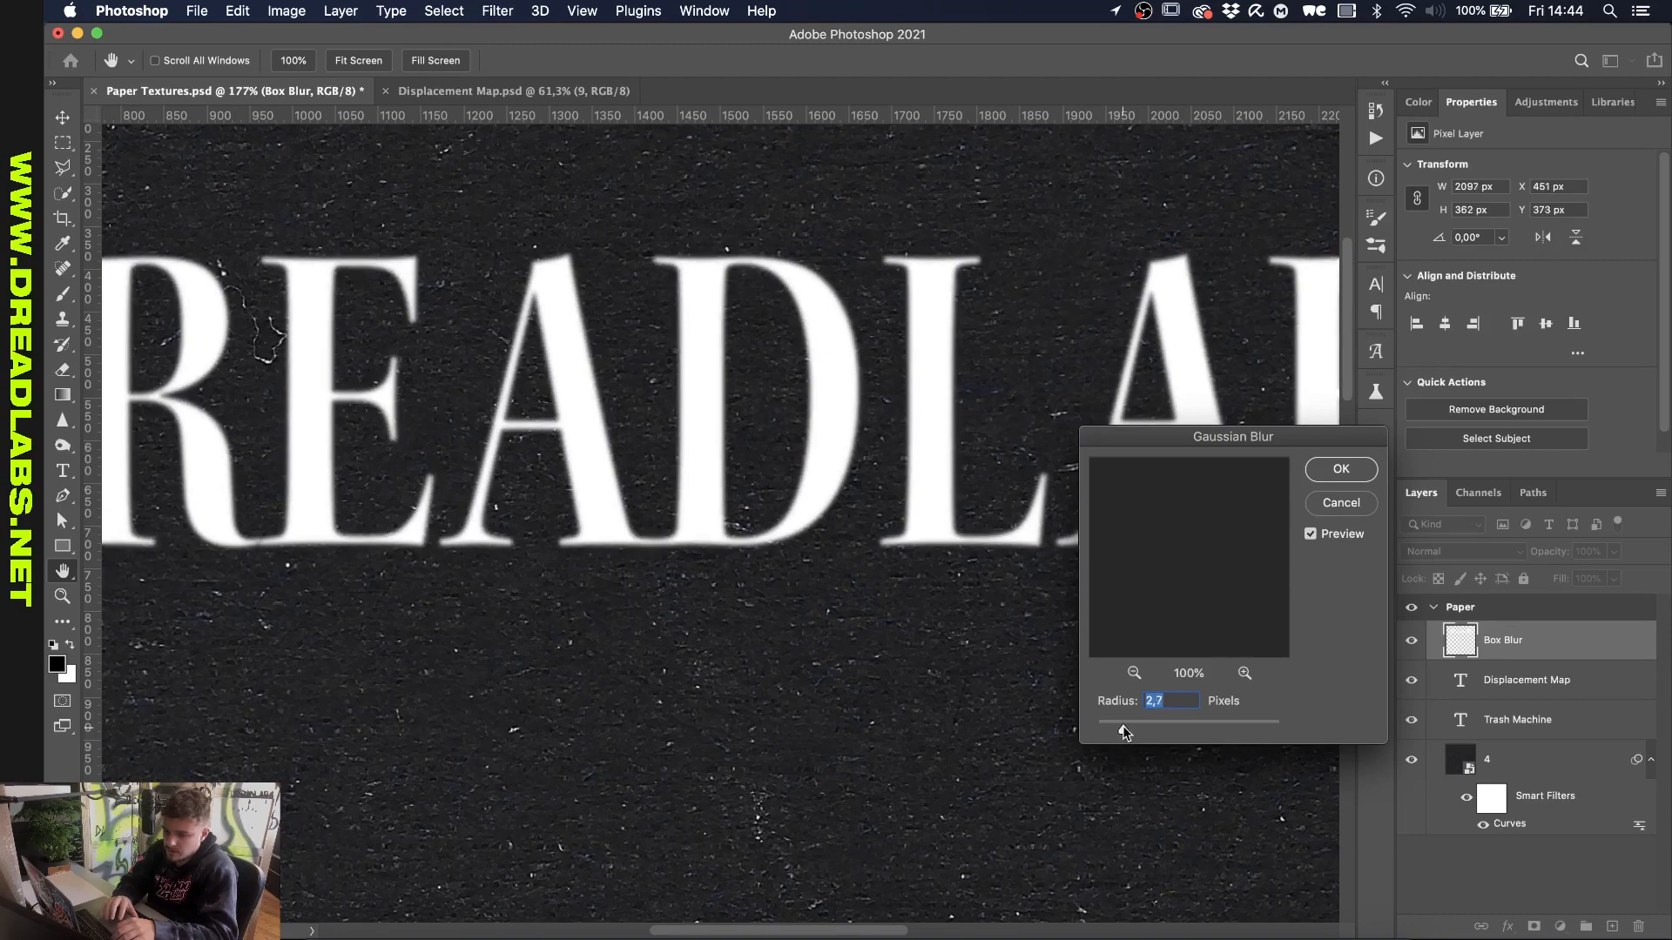
drag(1129, 730, 1130, 729)
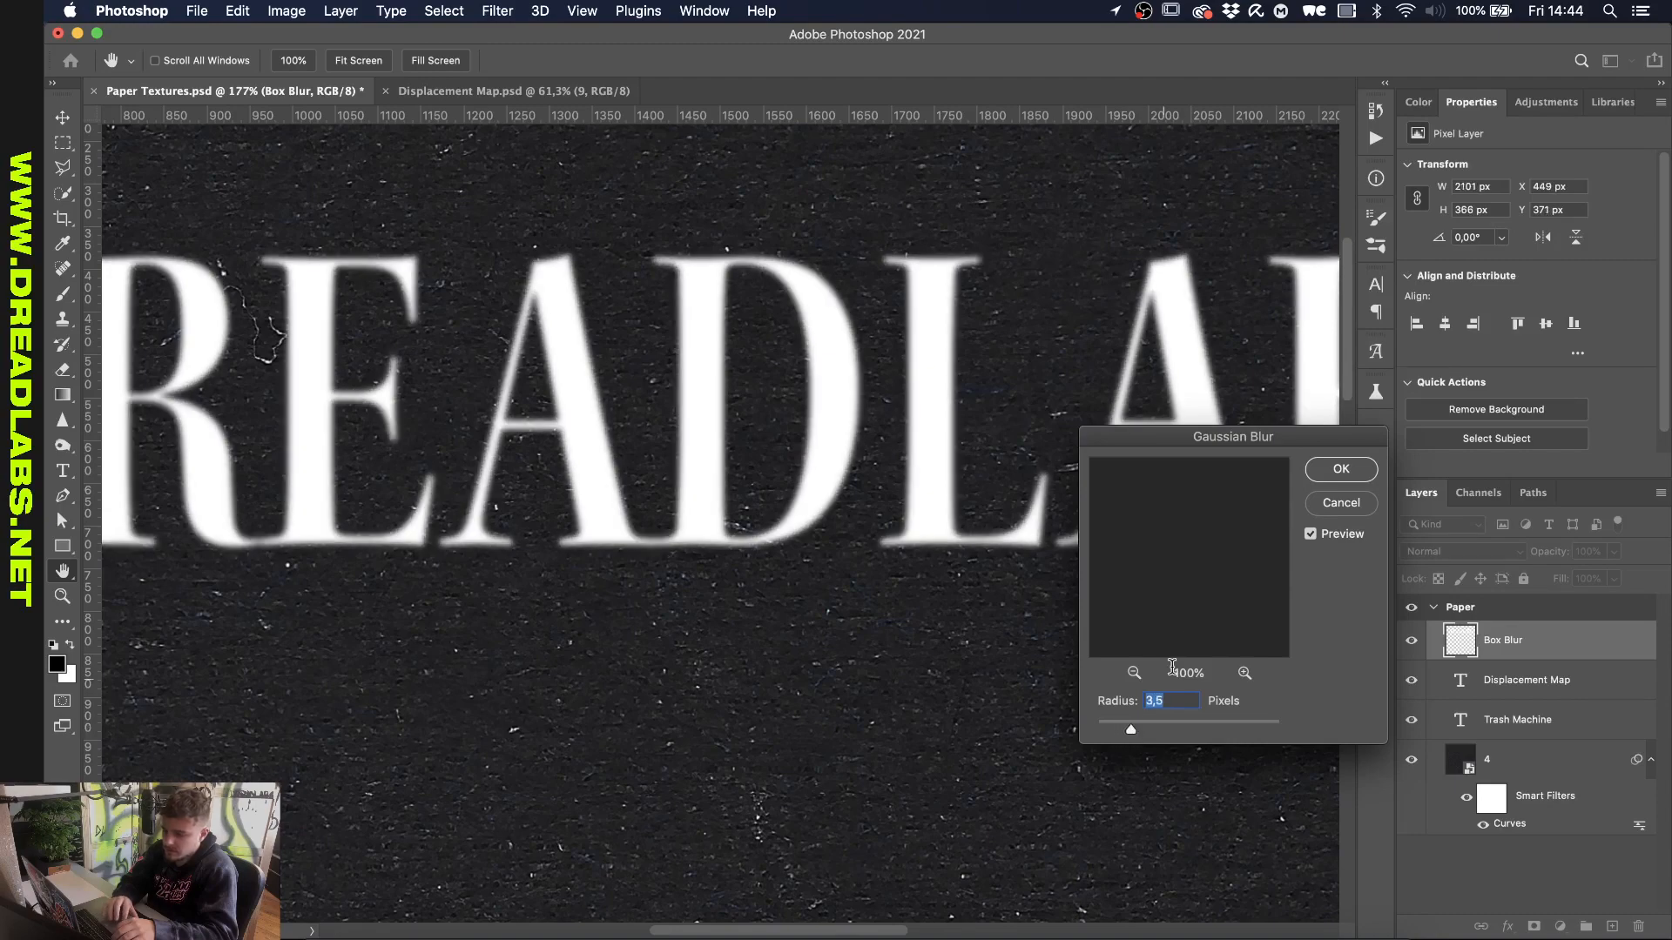
click(1332, 473)
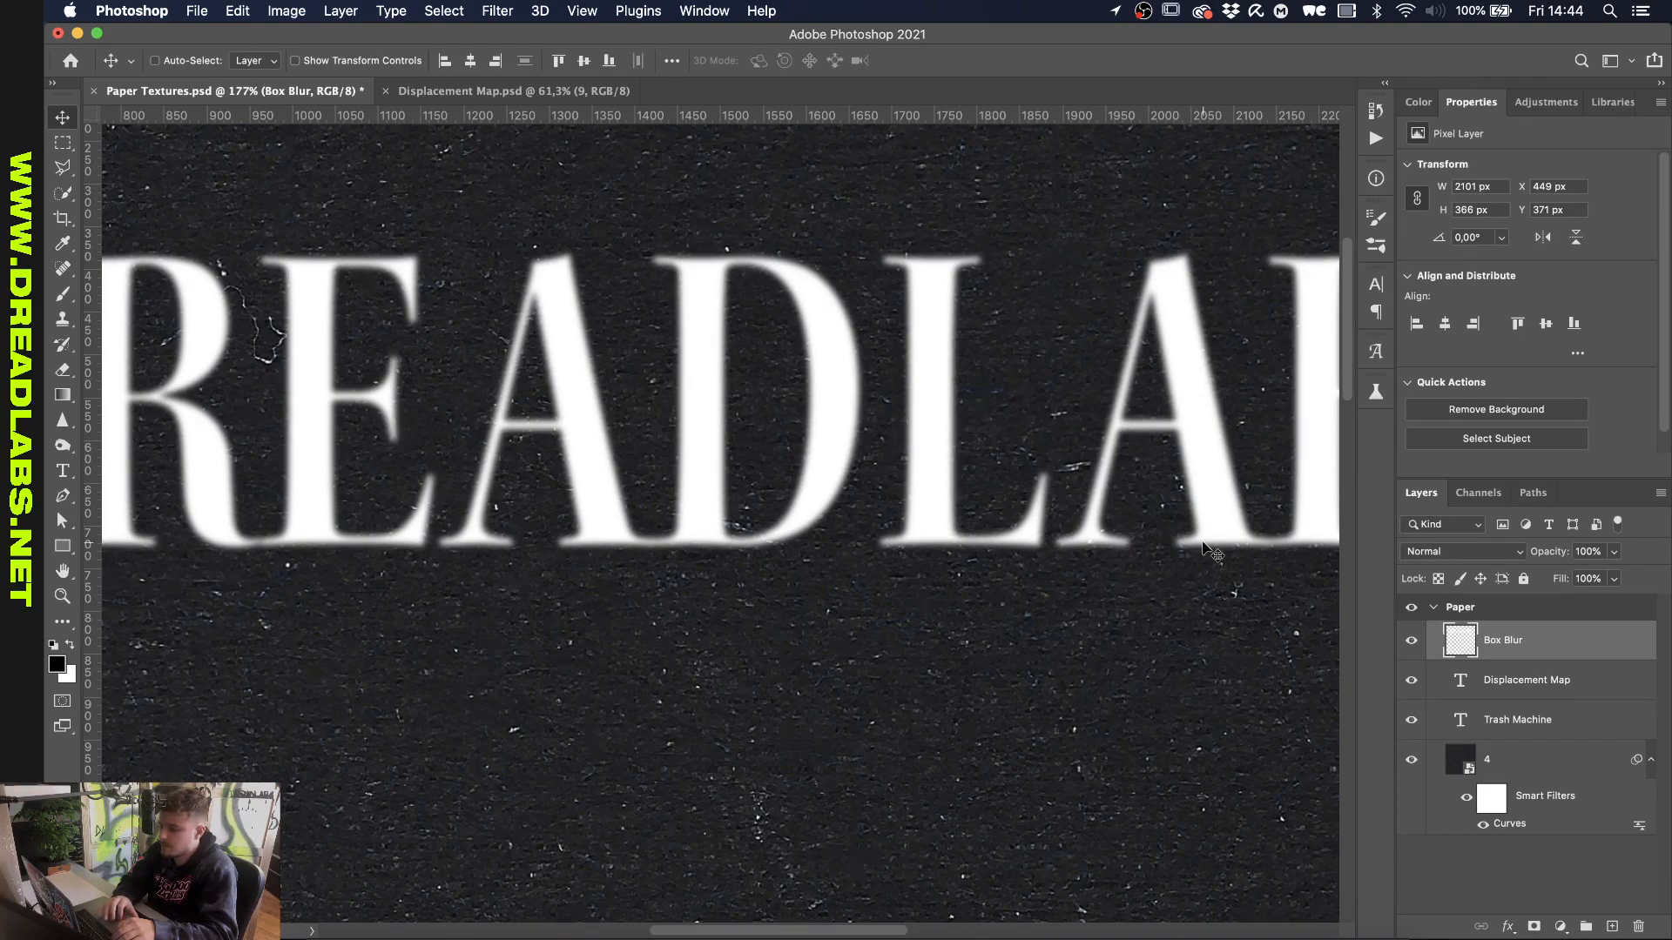
Step: Add a new layer directly above the Displacement Map layer and fill it with black
click(1533, 681)
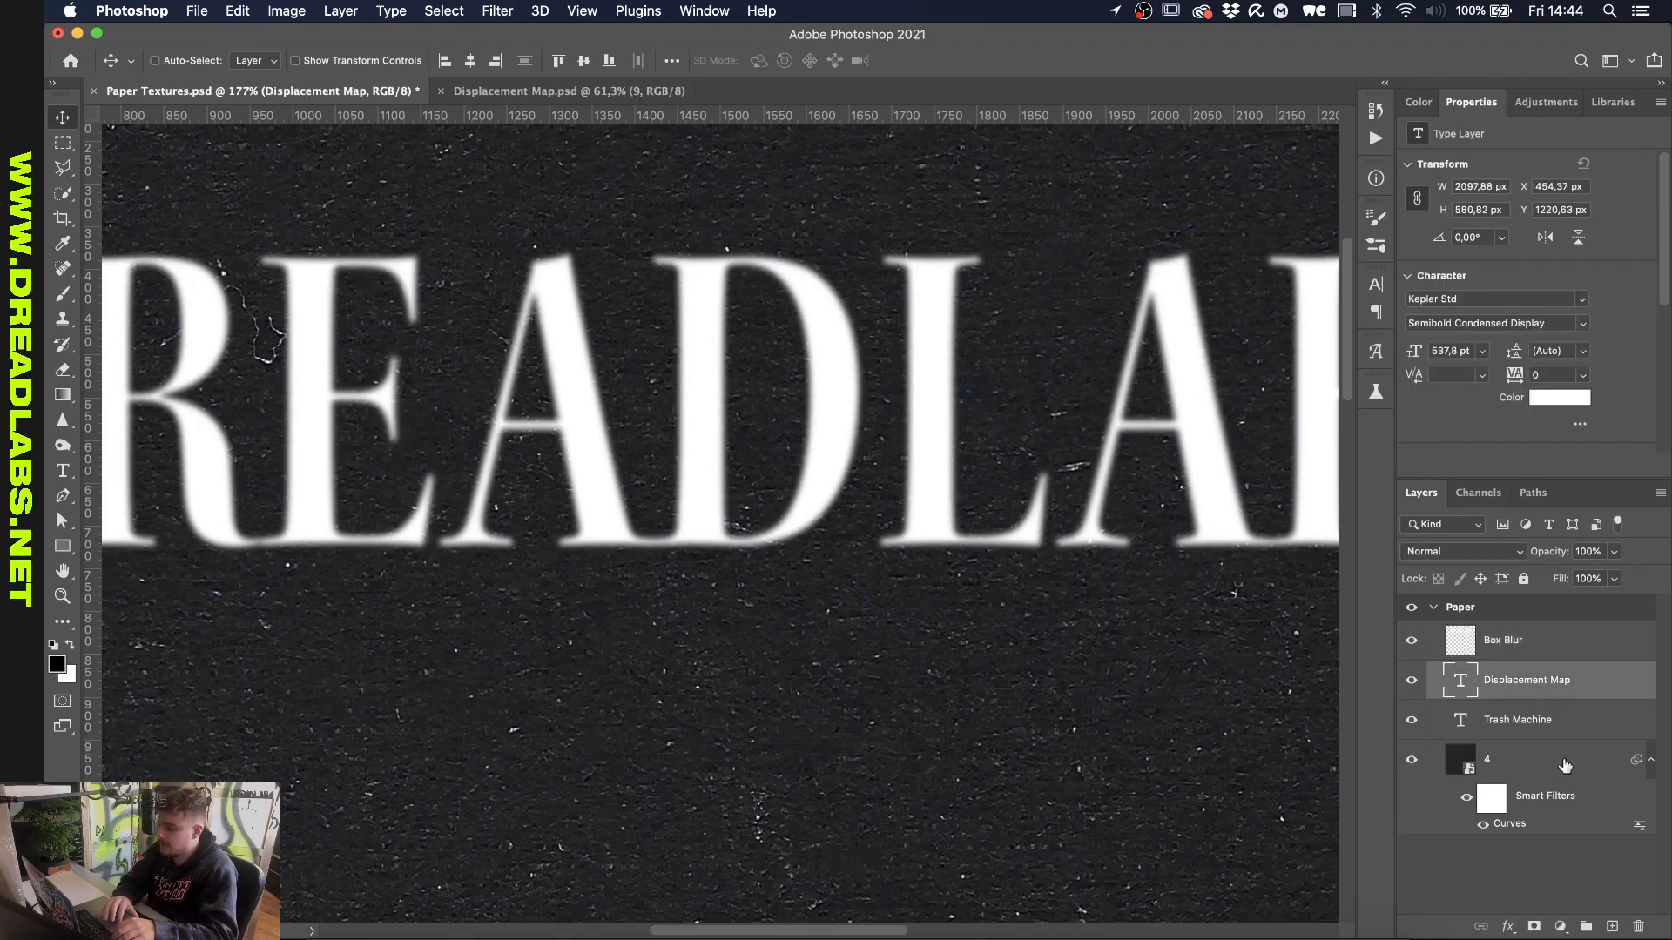
click(1612, 926)
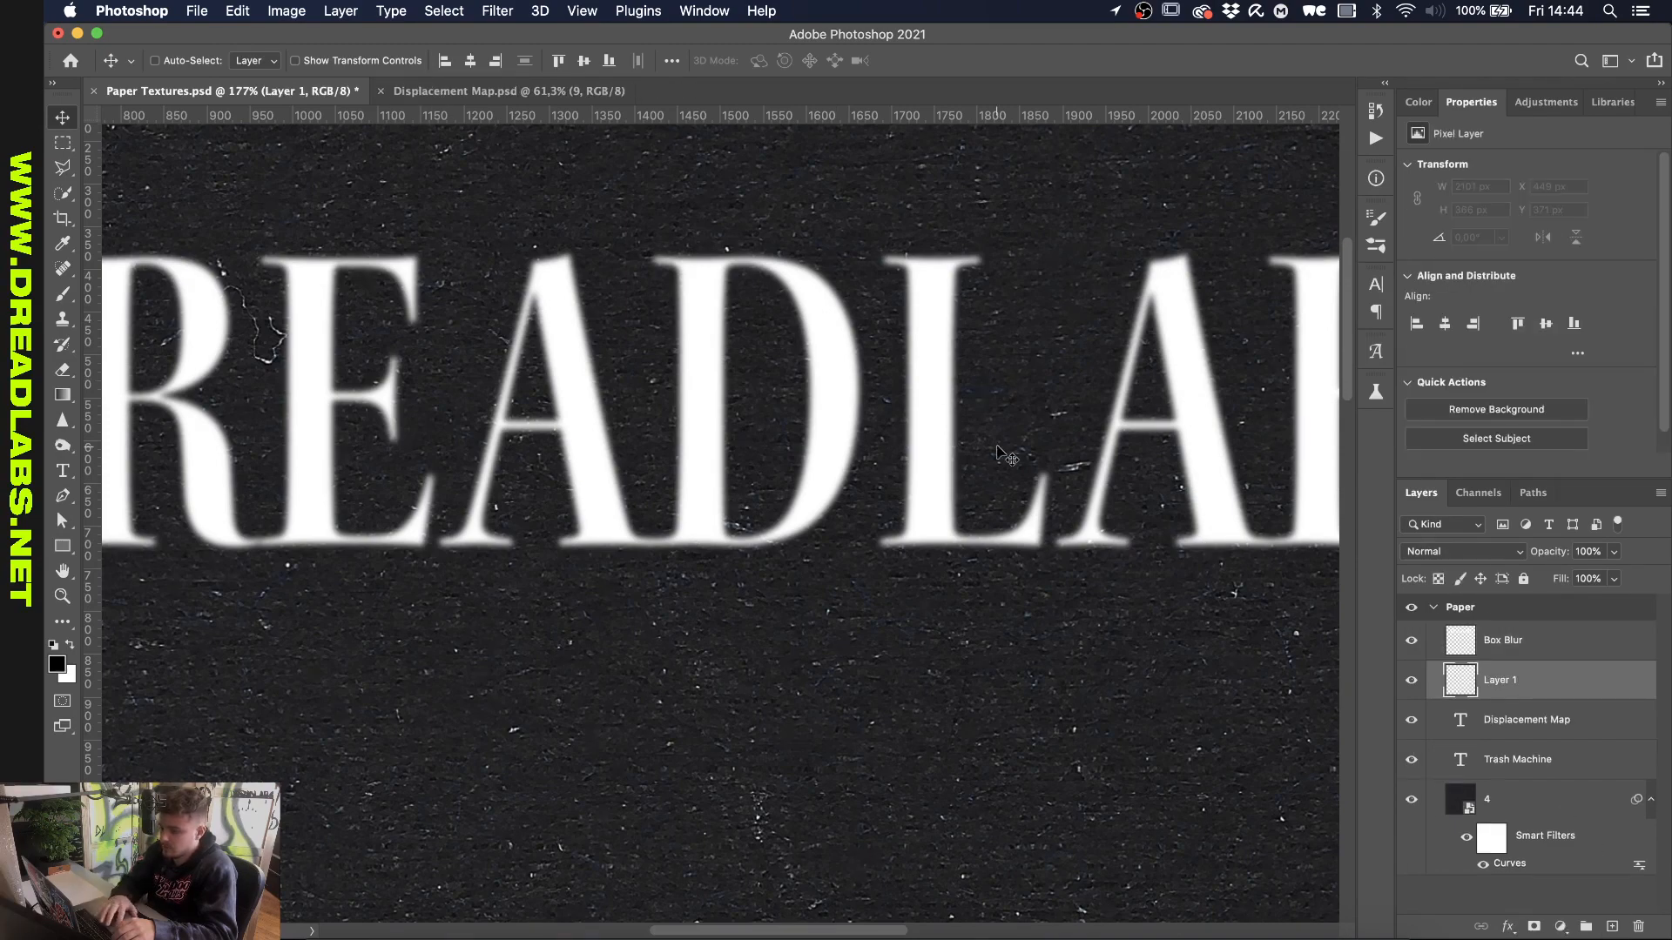
key(shift+BackSpace)
key(Return)
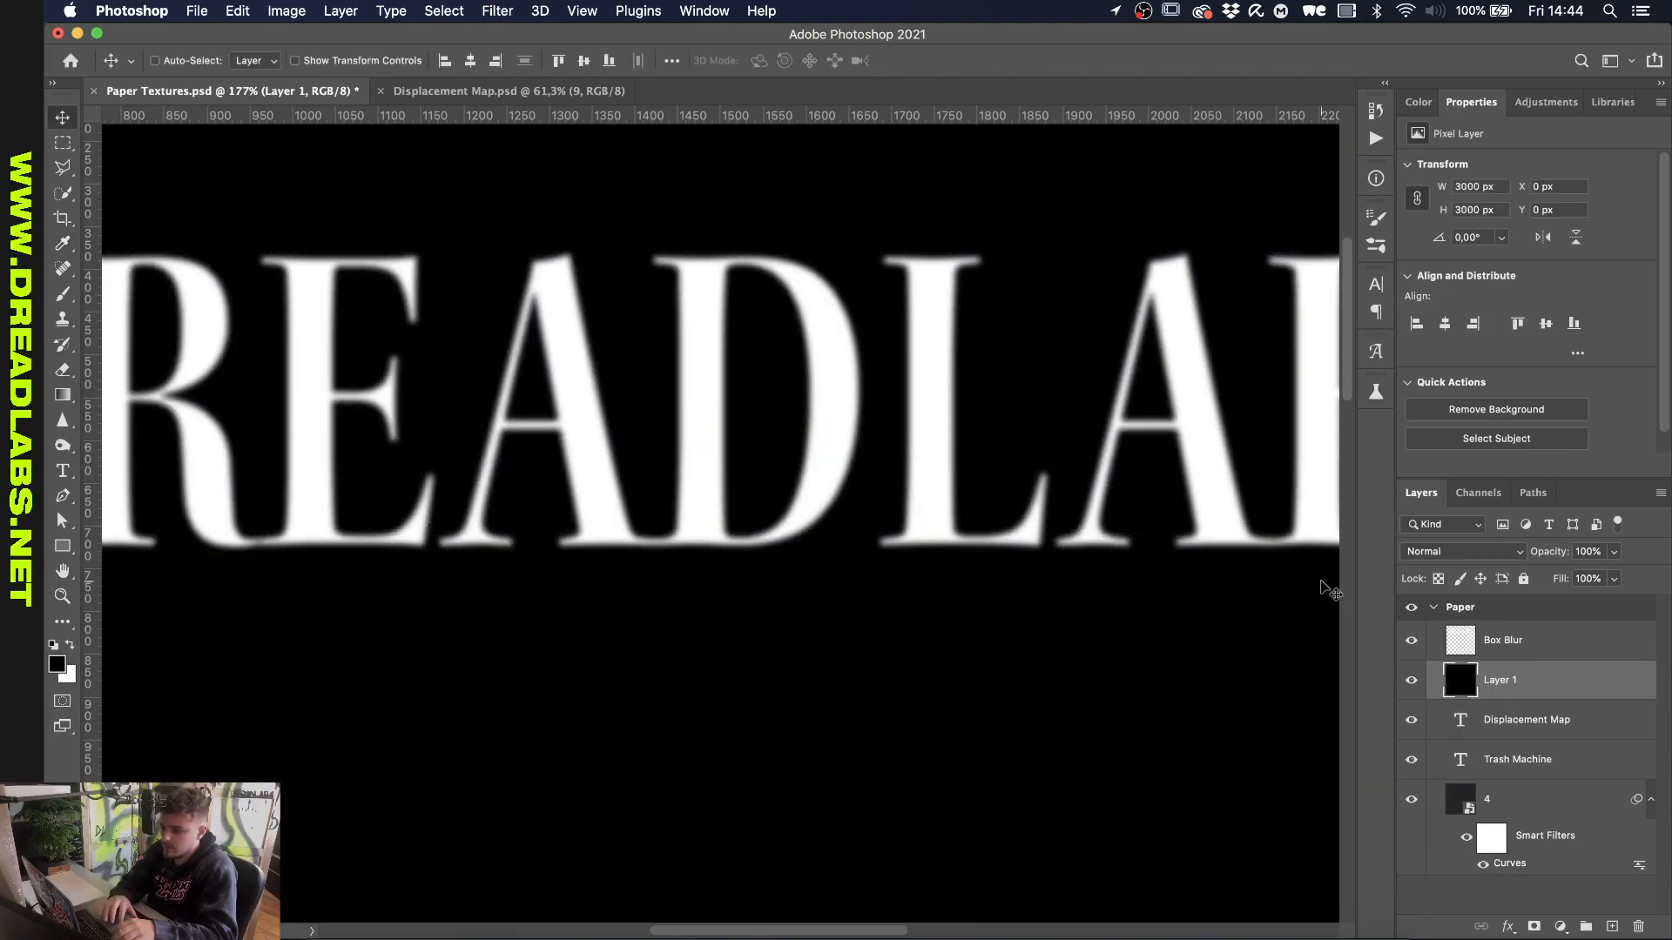
Step: Add a Threshold adjustment layer above the Box Blur layer and set its level to 101
click(1502, 641)
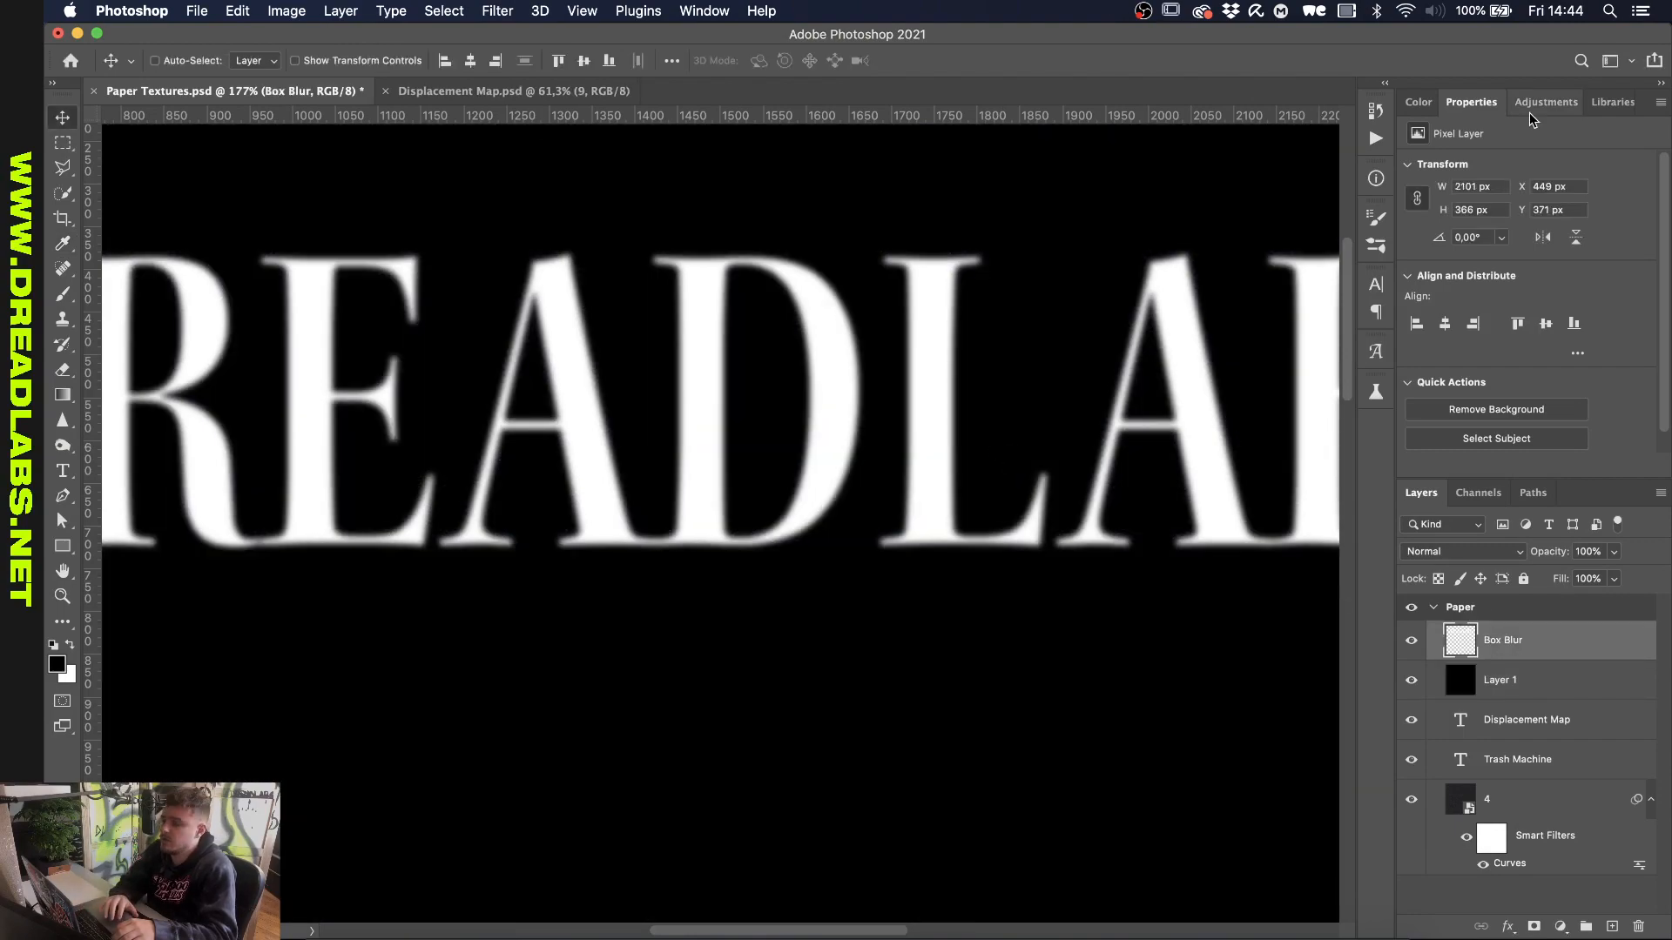
click(1529, 113)
click(1497, 201)
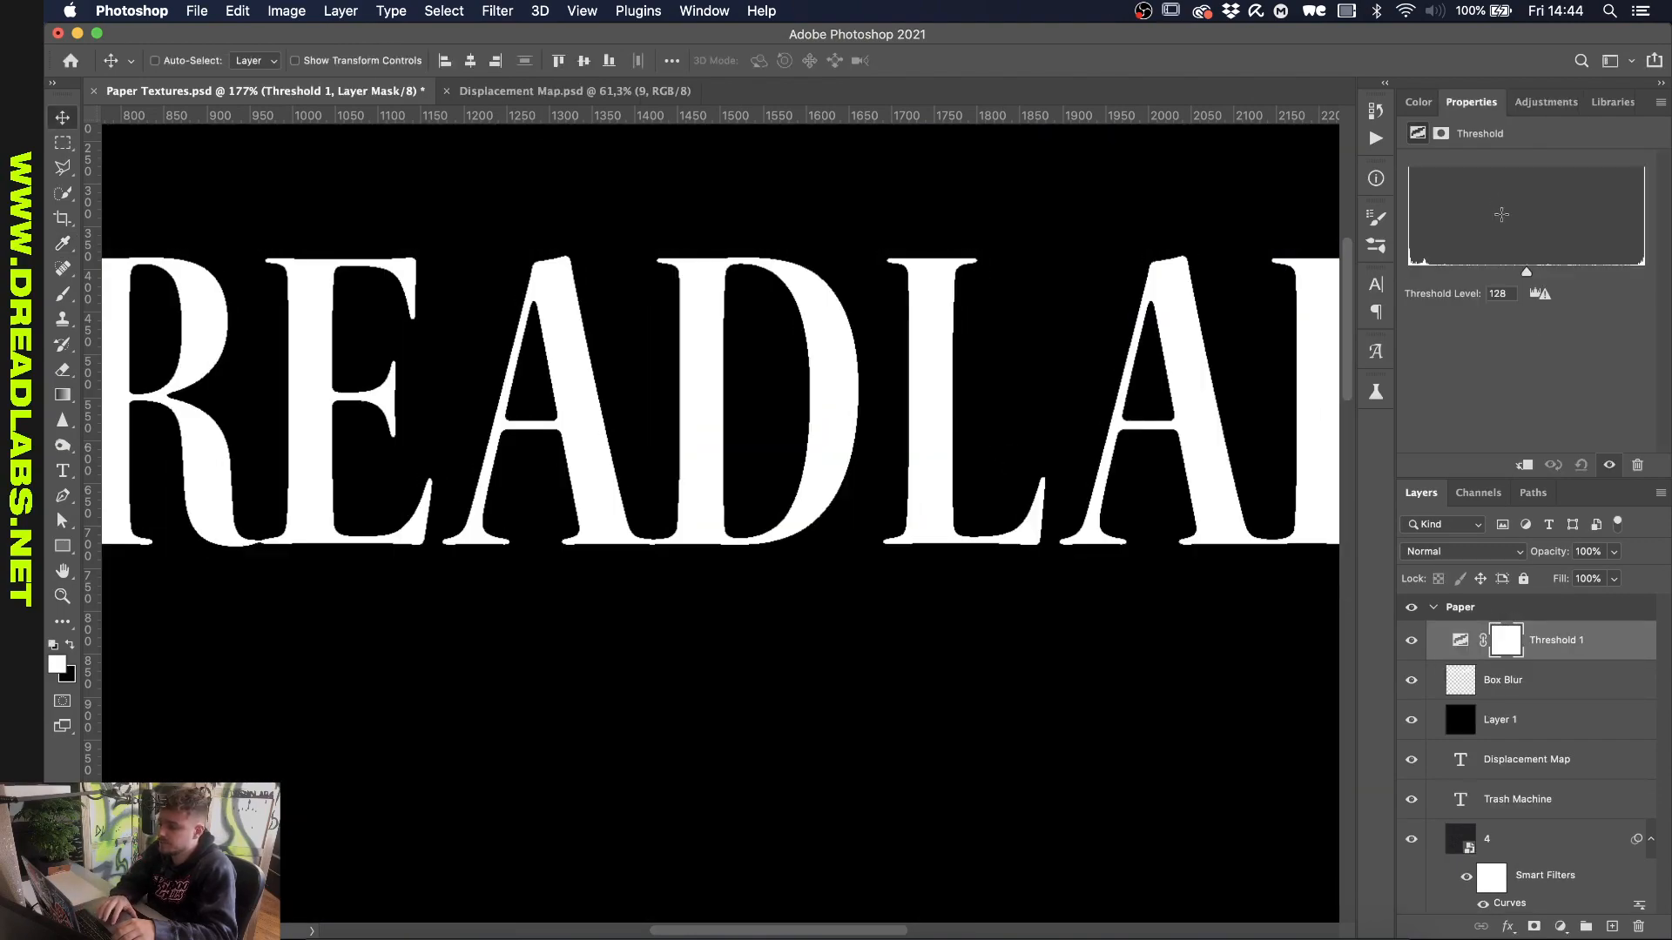
mouse_move(1528, 275)
mouse_down()
mouse_move(1504, 273)
mouse_move(1556, 275)
mouse_move(1501, 275)
mouse_up()
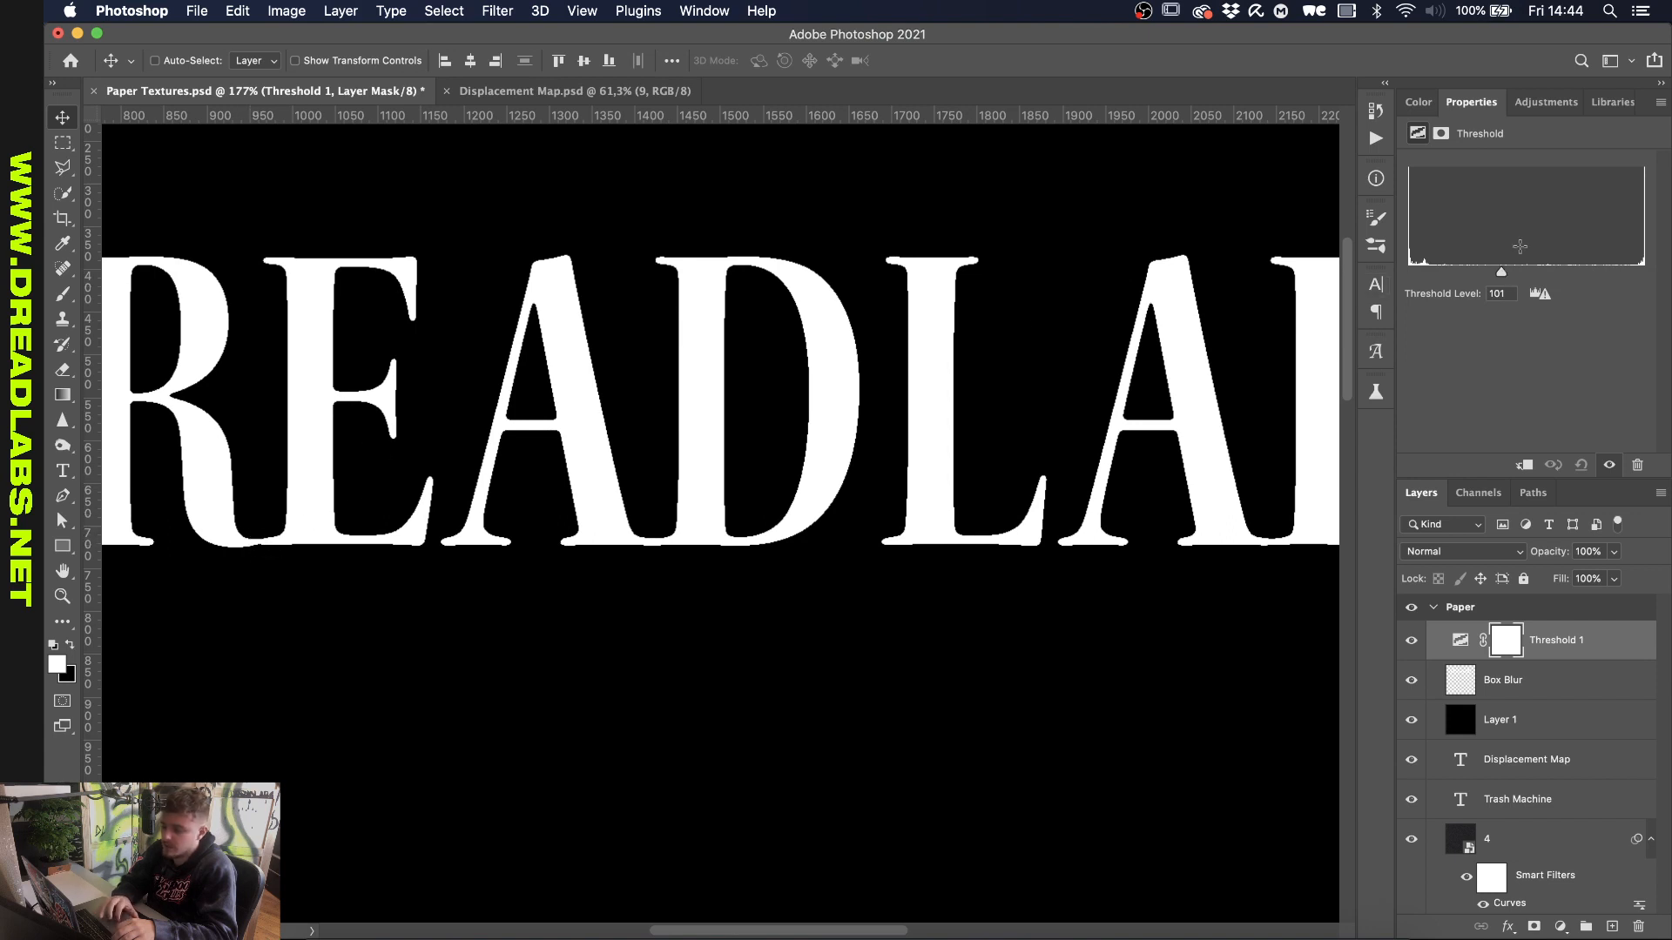
Step: Merge the Threshold adjustment, the Box Blur layer and the black fill layer into one layer
shift+click(1549, 731)
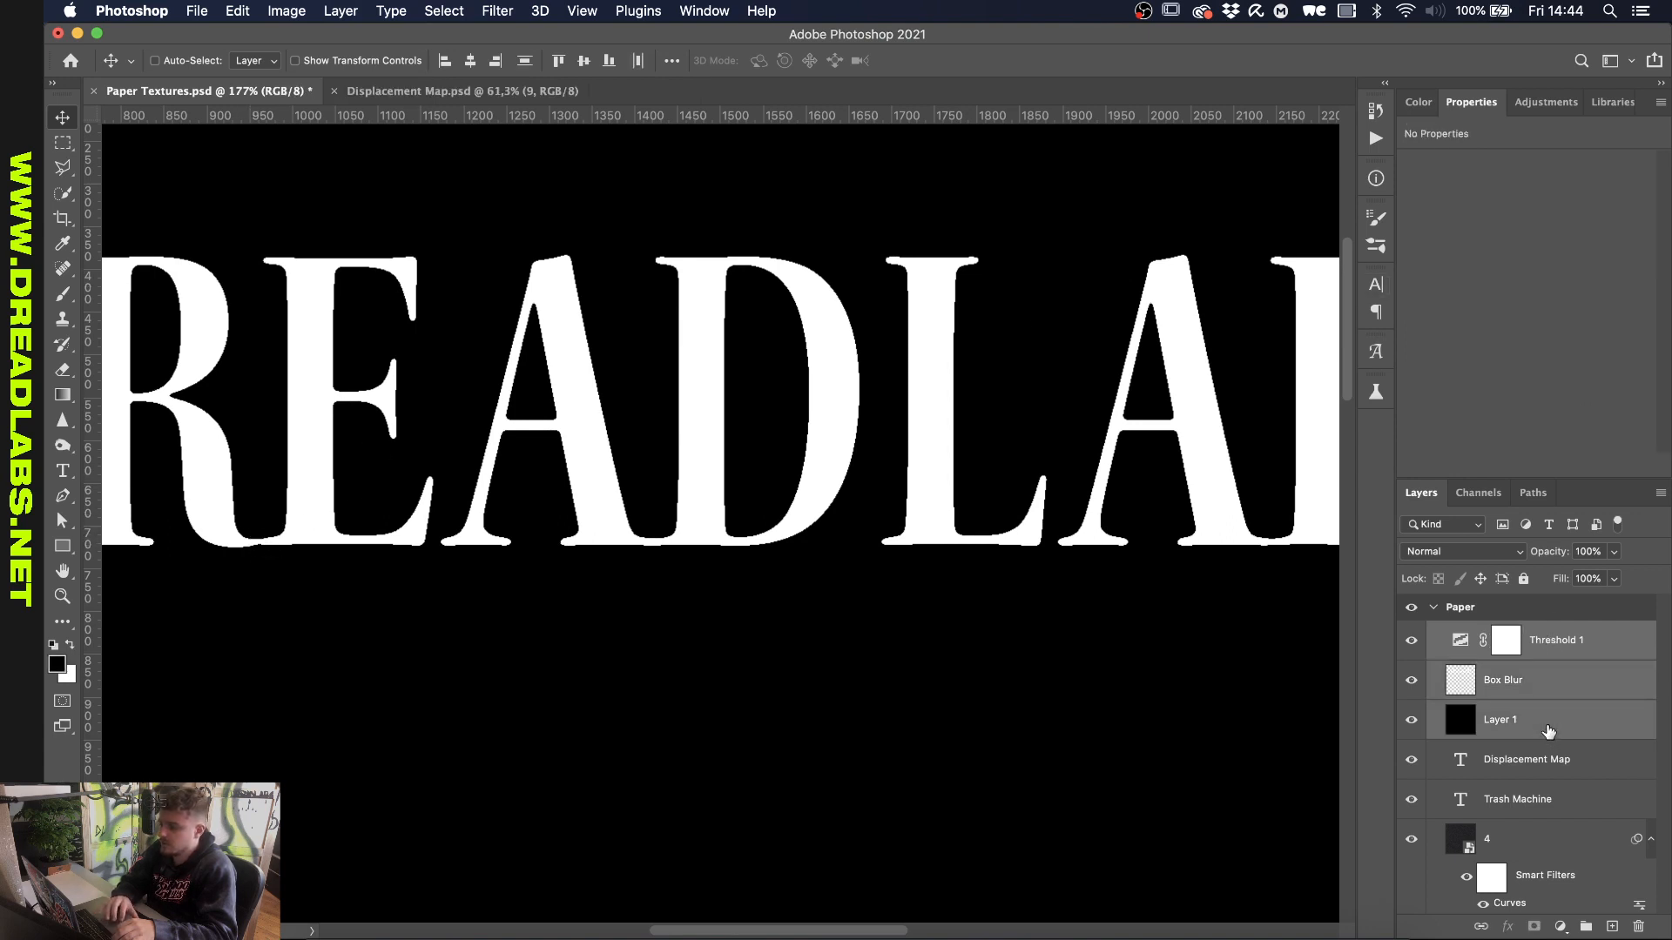
right_click(1567, 657)
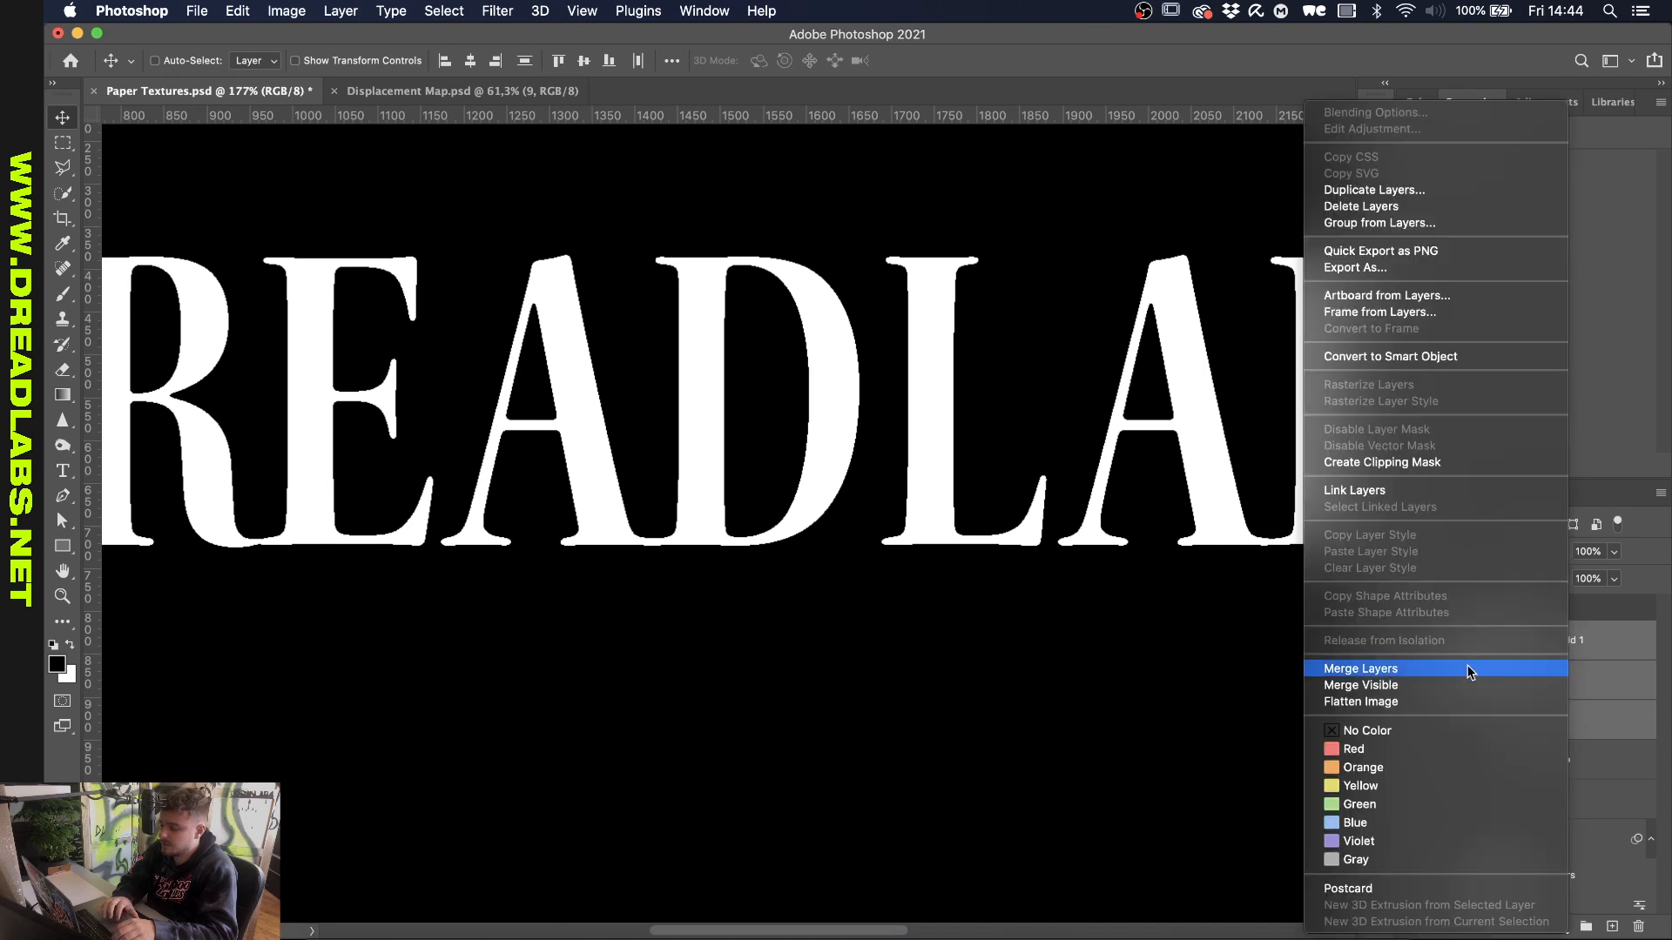
click(1411, 670)
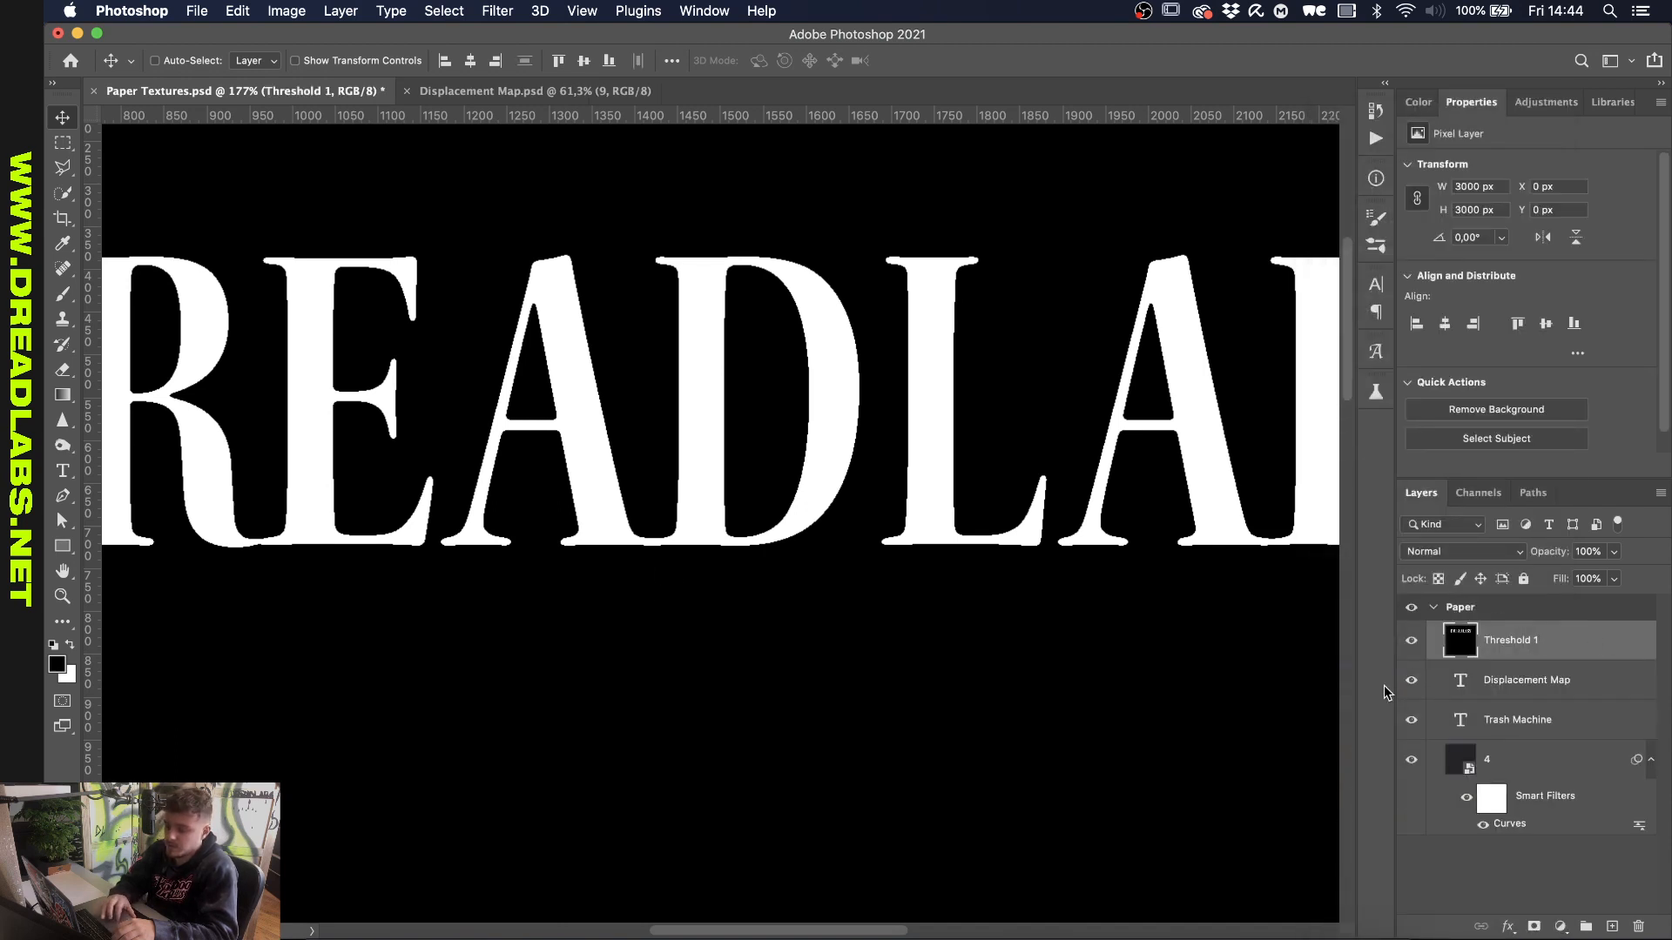
Step: Hide the merged layer's black areas by setting the Blend If black point for This Layer to 90
double_click(1602, 646)
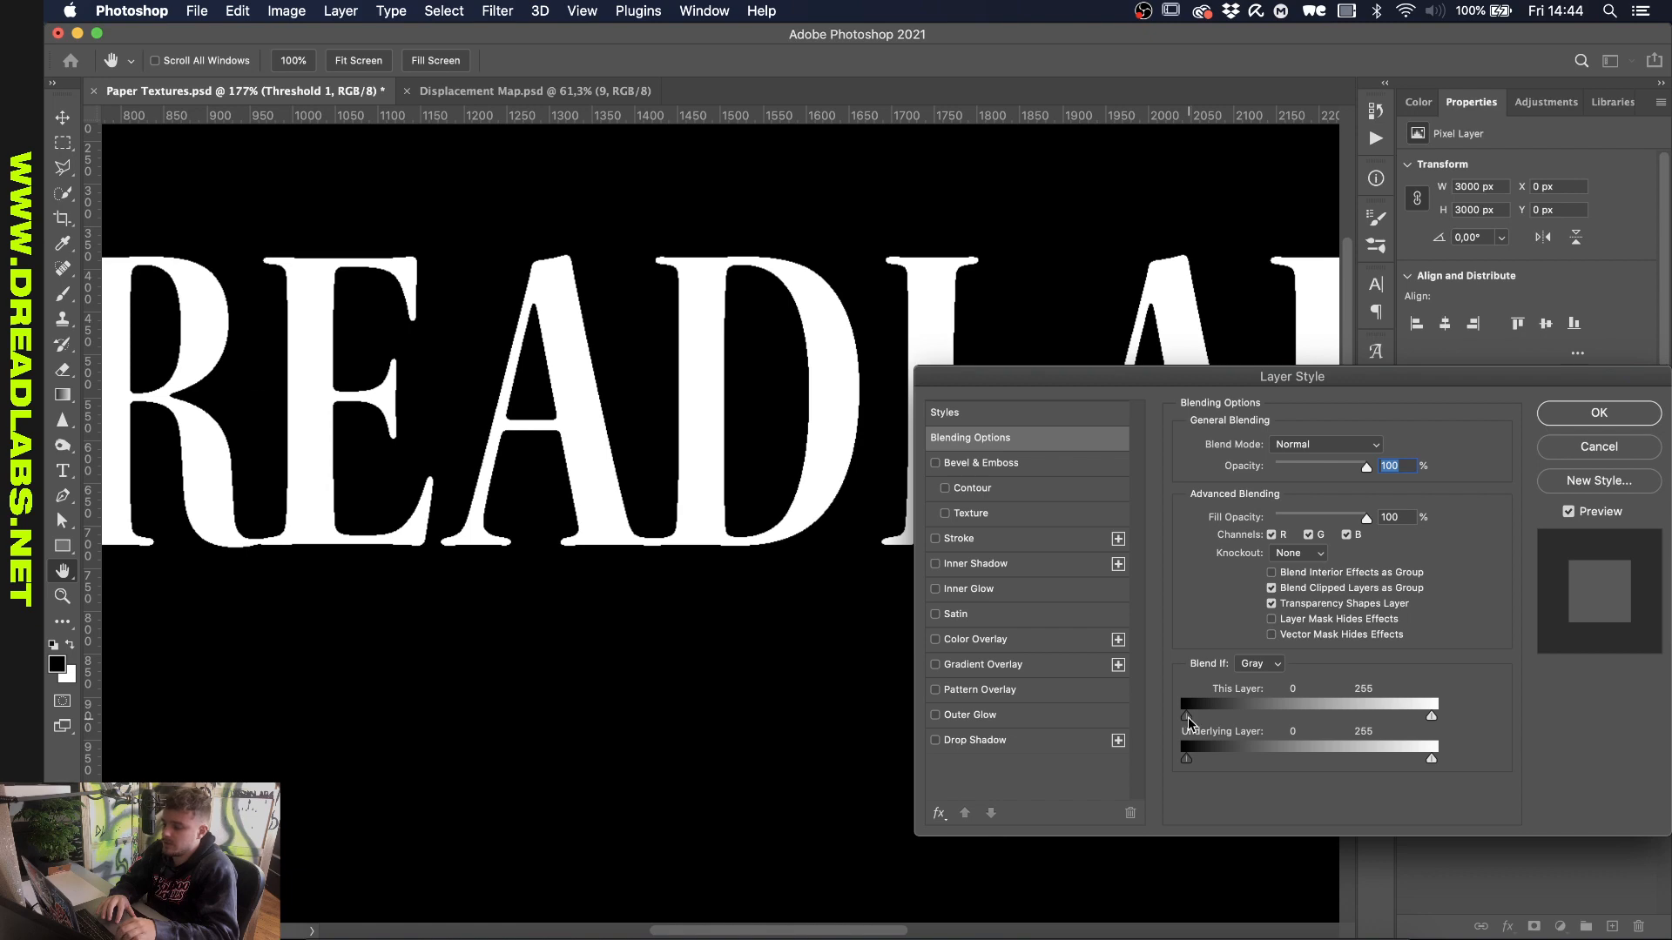
drag(1255, 715, 1272, 717)
click(1543, 412)
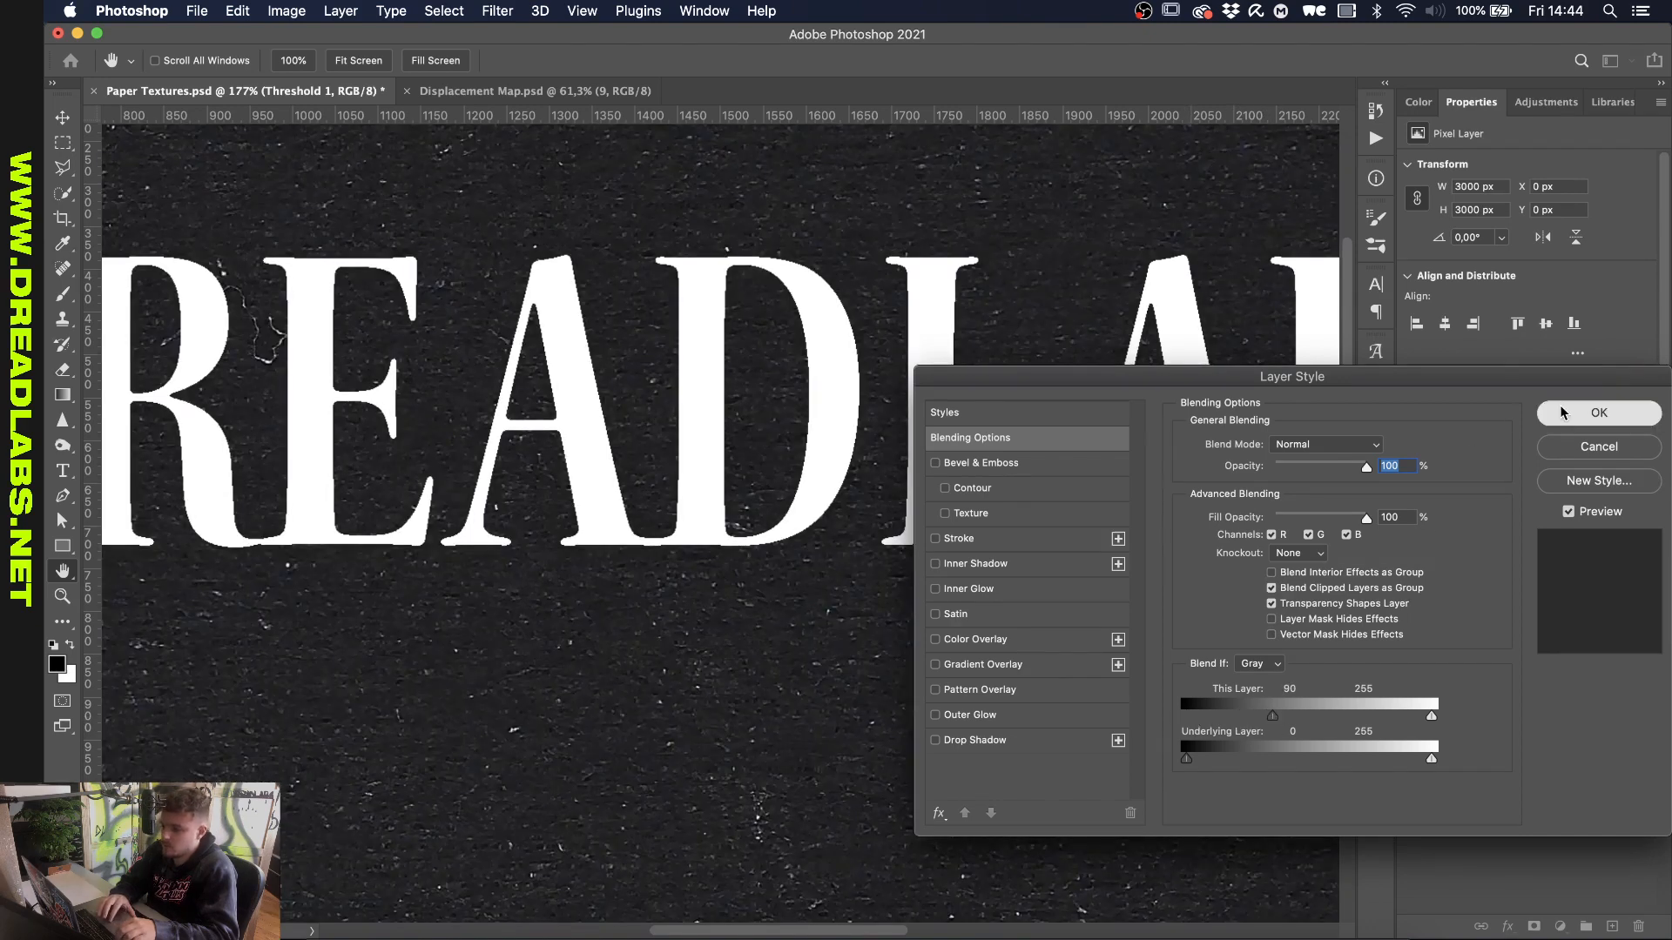
Step: Convert the merged Threshold 1 layer to a smart object
right_click(1608, 640)
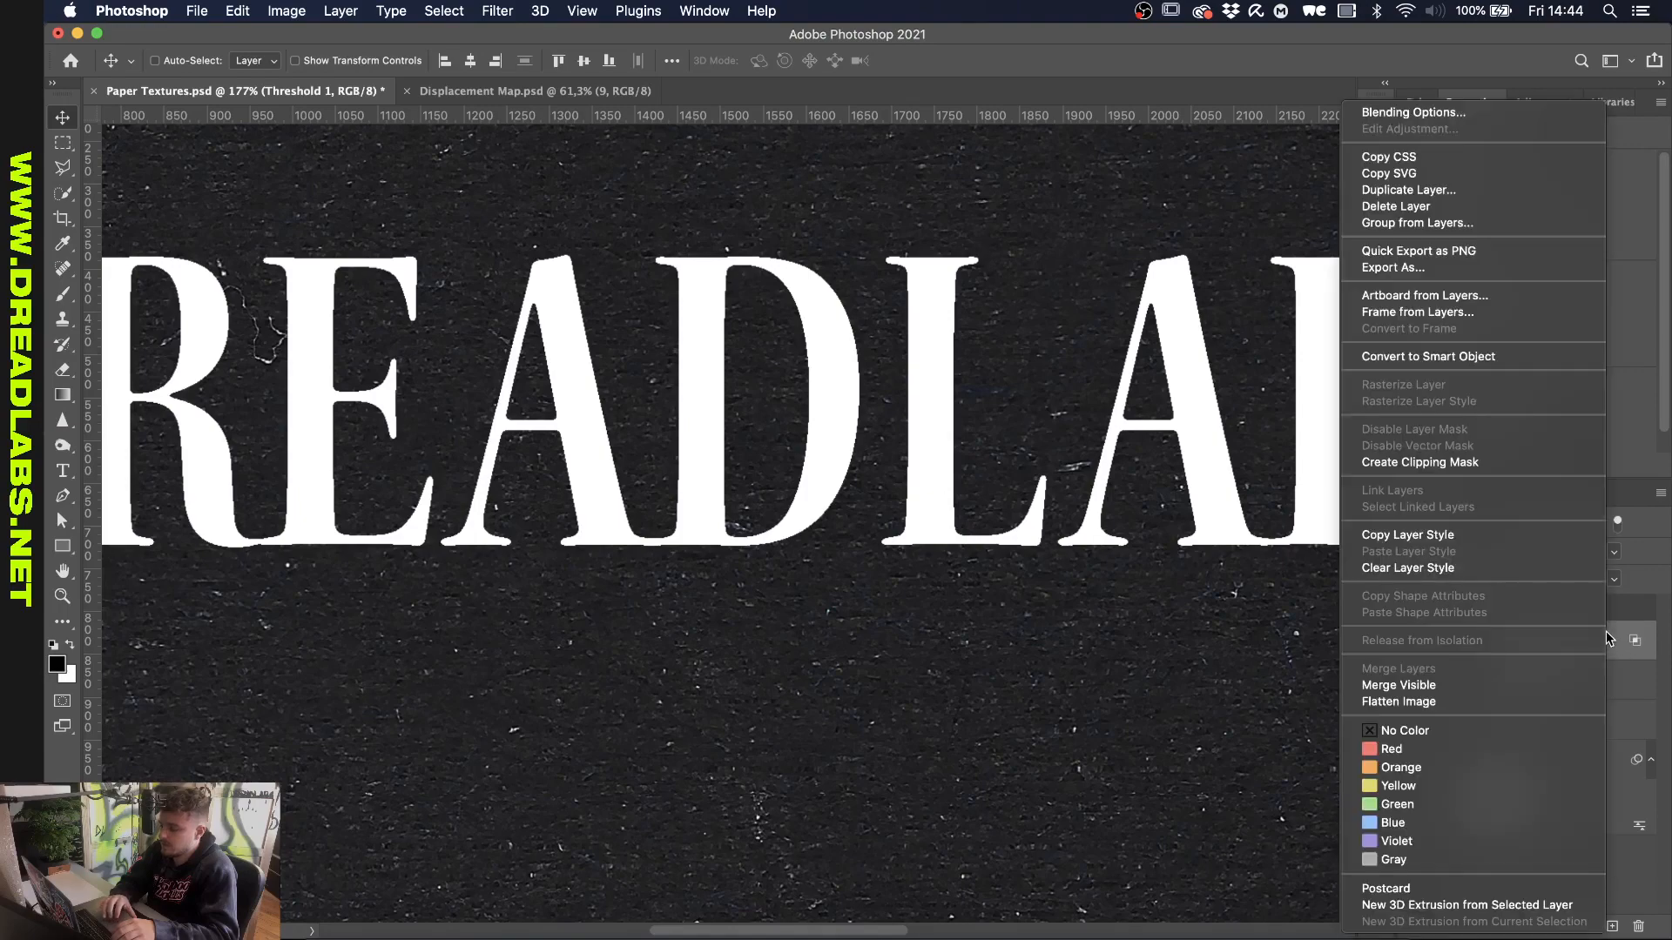
click(1489, 357)
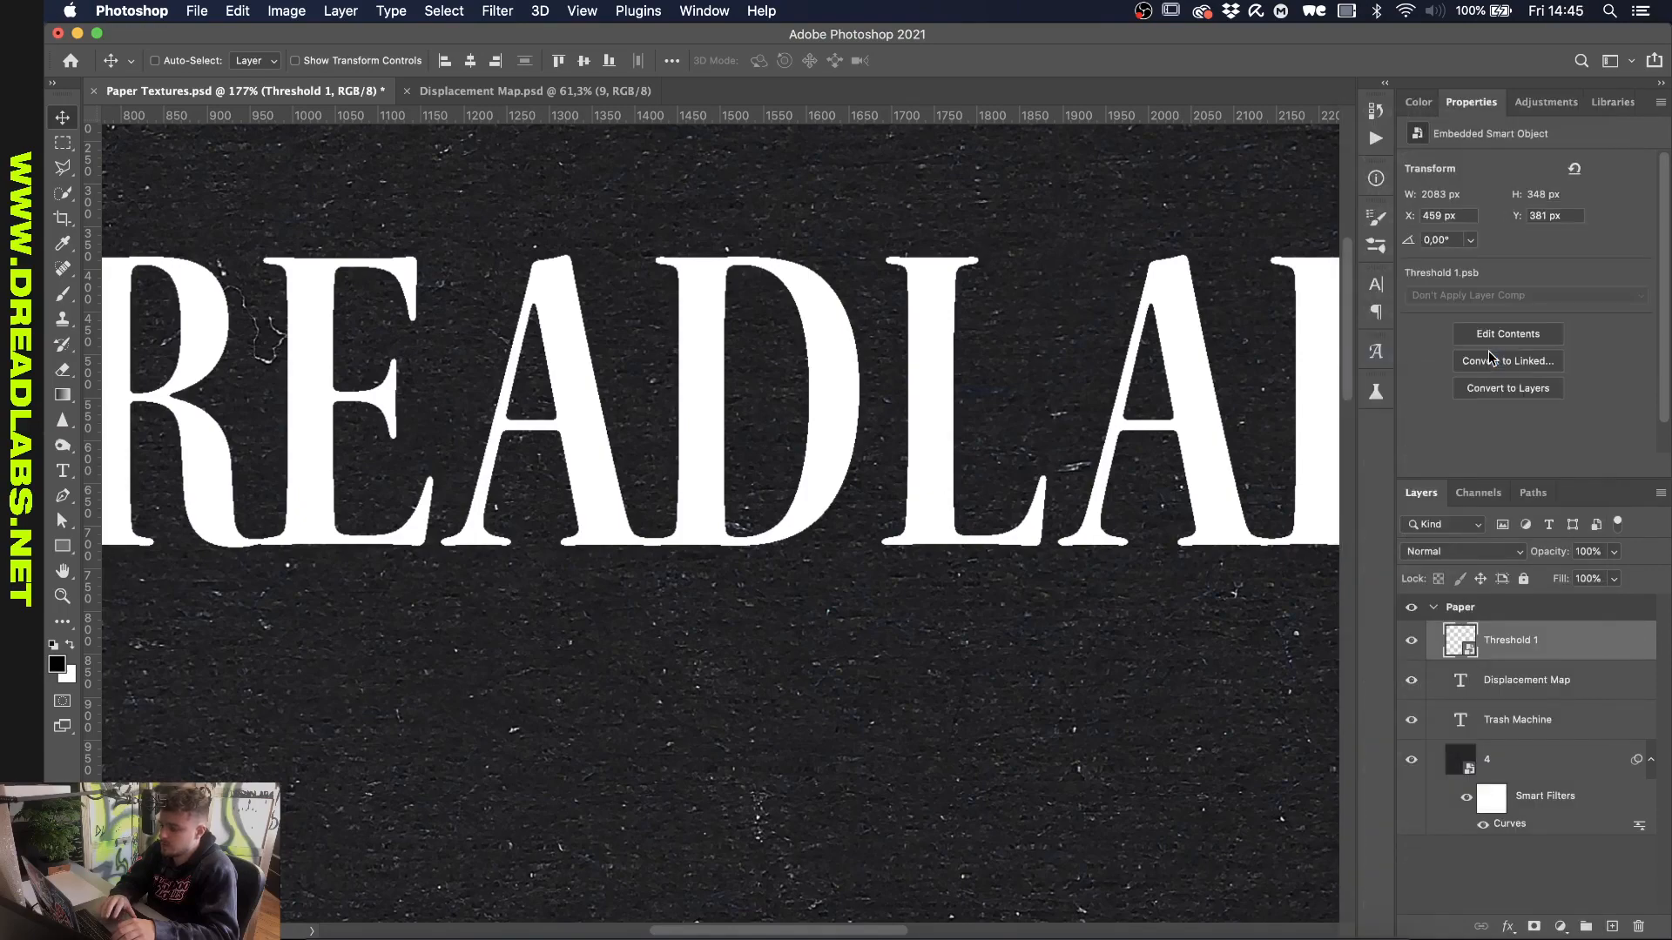
scroll(671, 275, up, 4)
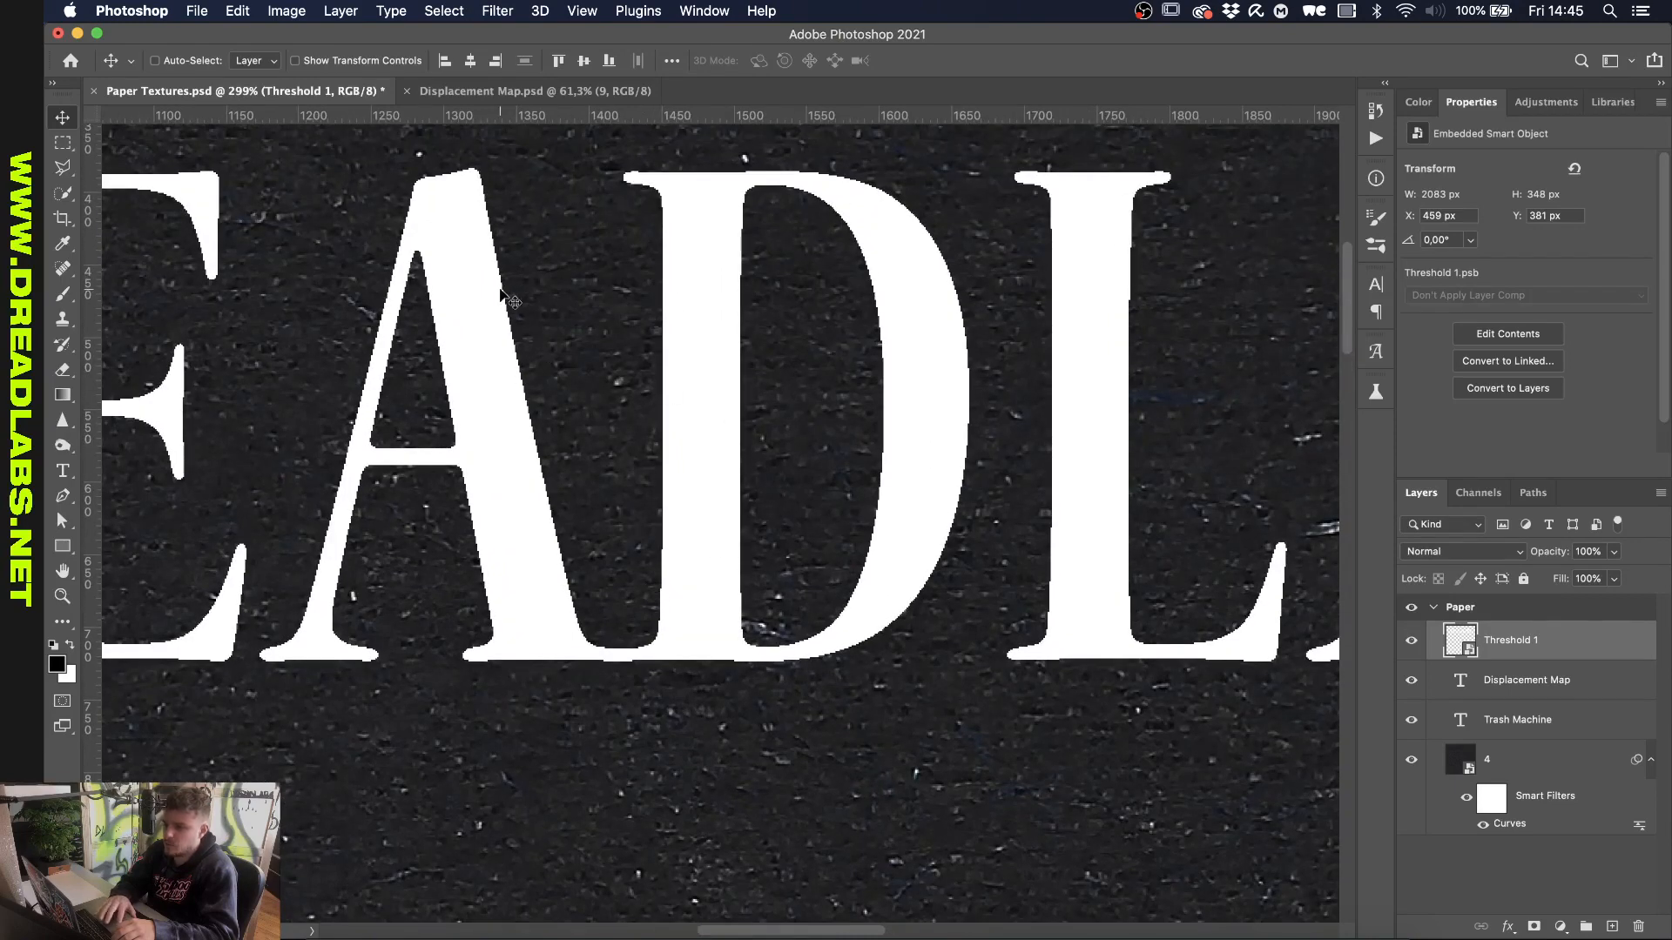
Step: Apply a Box Blur with a 3-pixel radius to the Threshold 1 smart object and expand its smart filter list
click(497, 10)
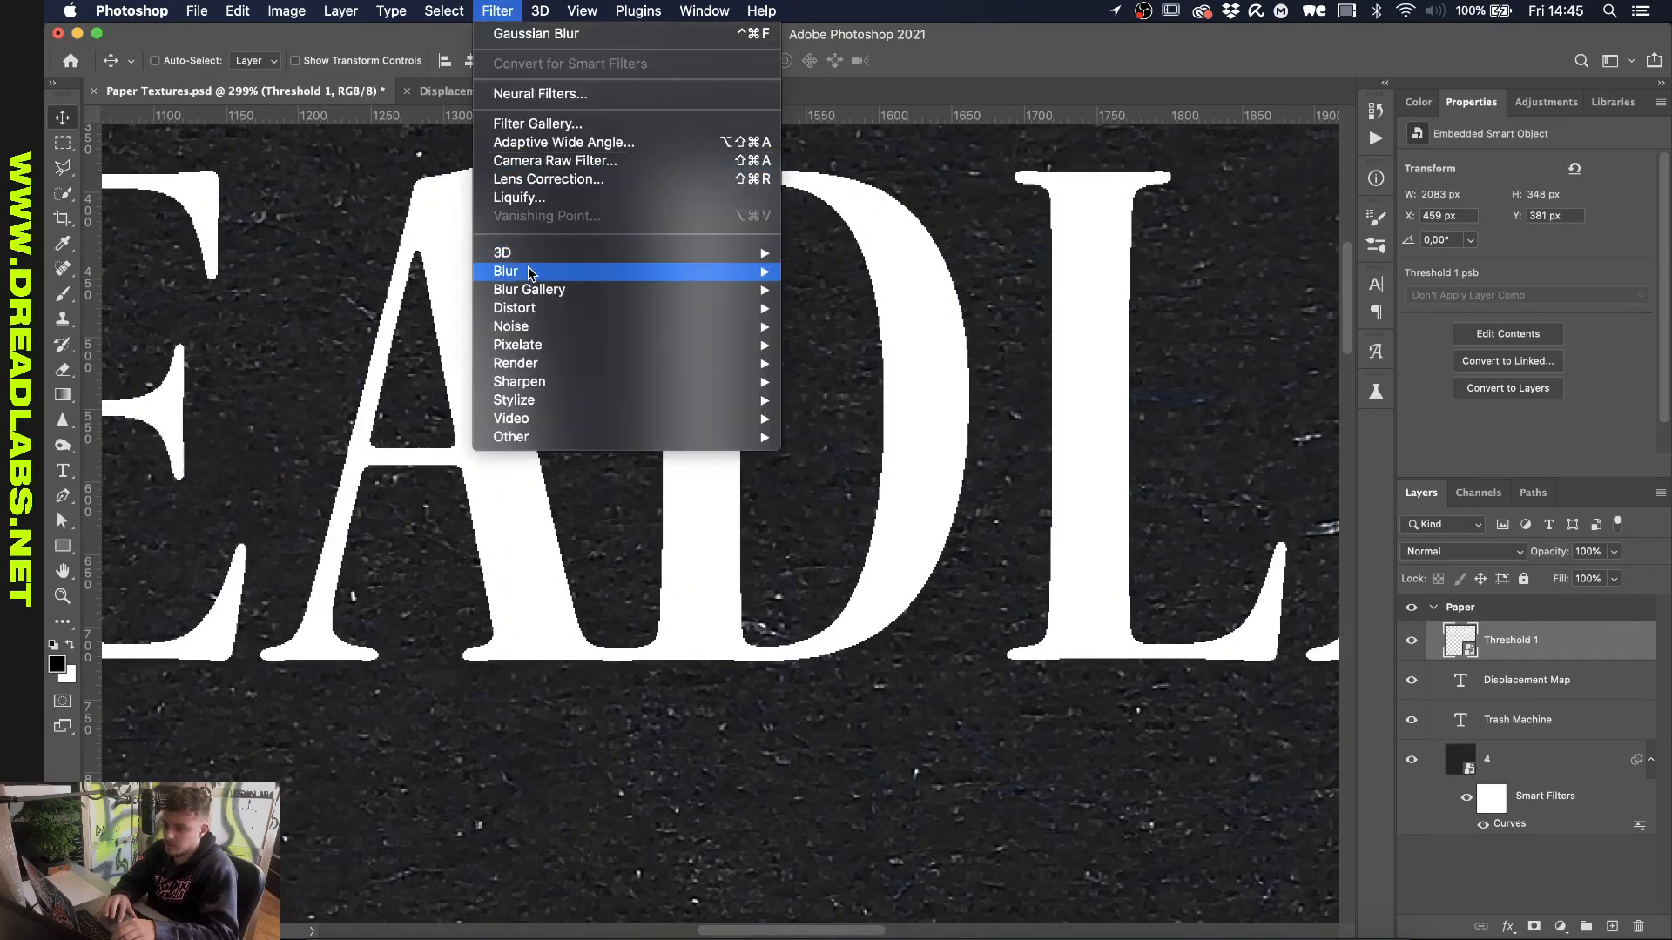
mouse_move(529, 271)
click(810, 329)
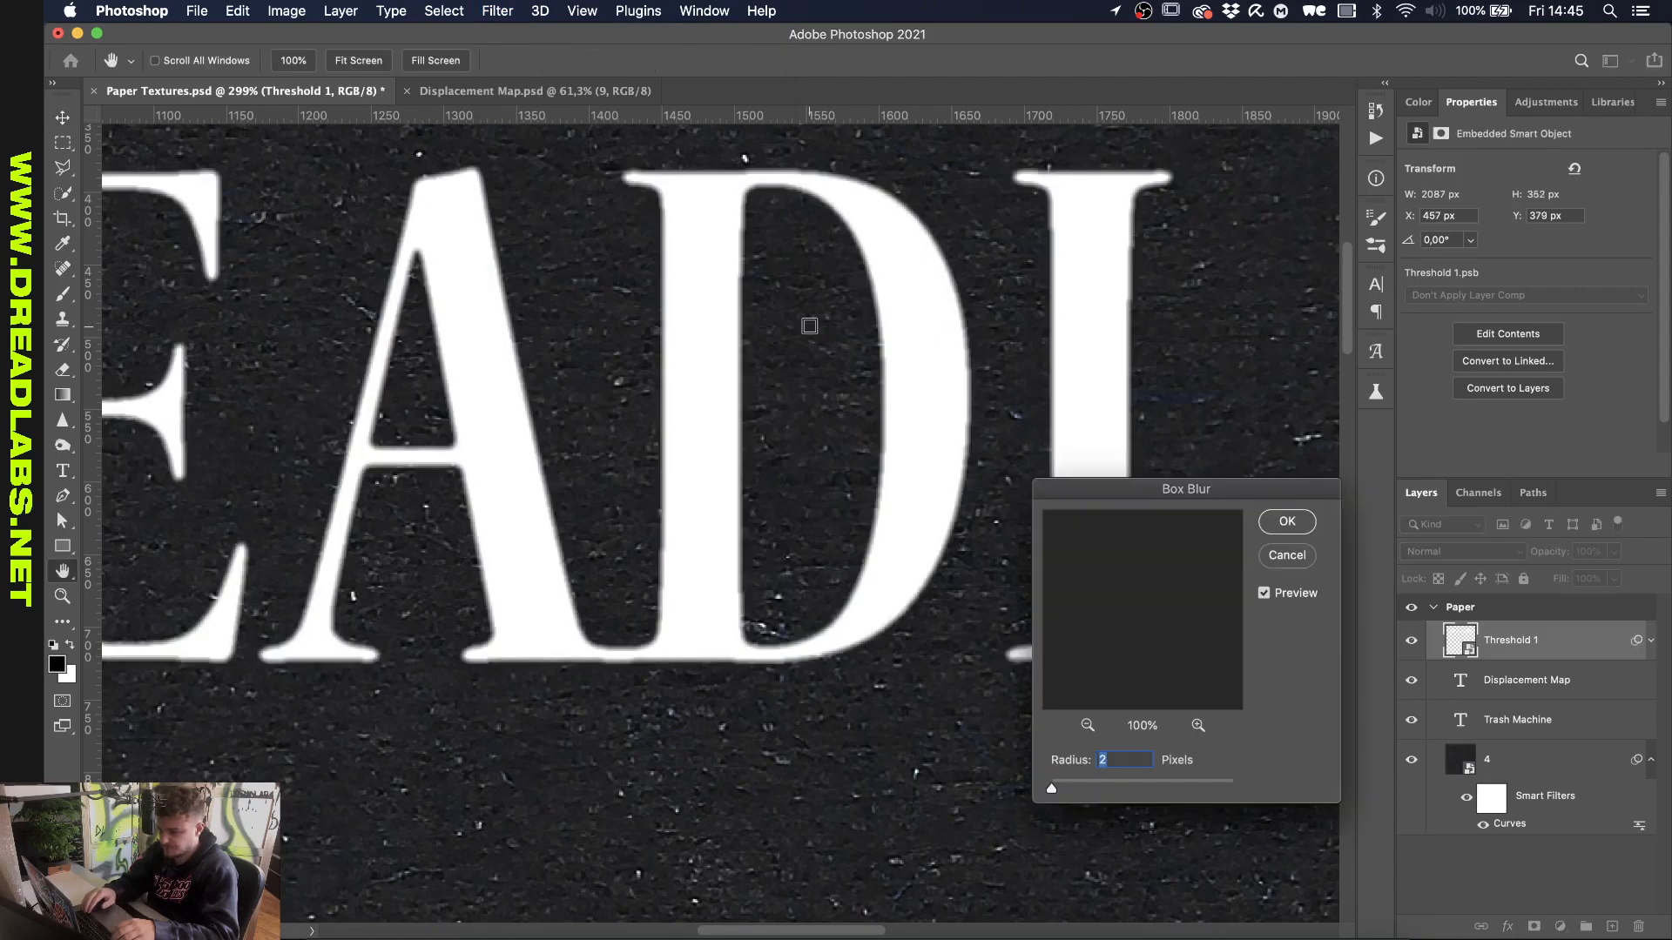
key(Up)
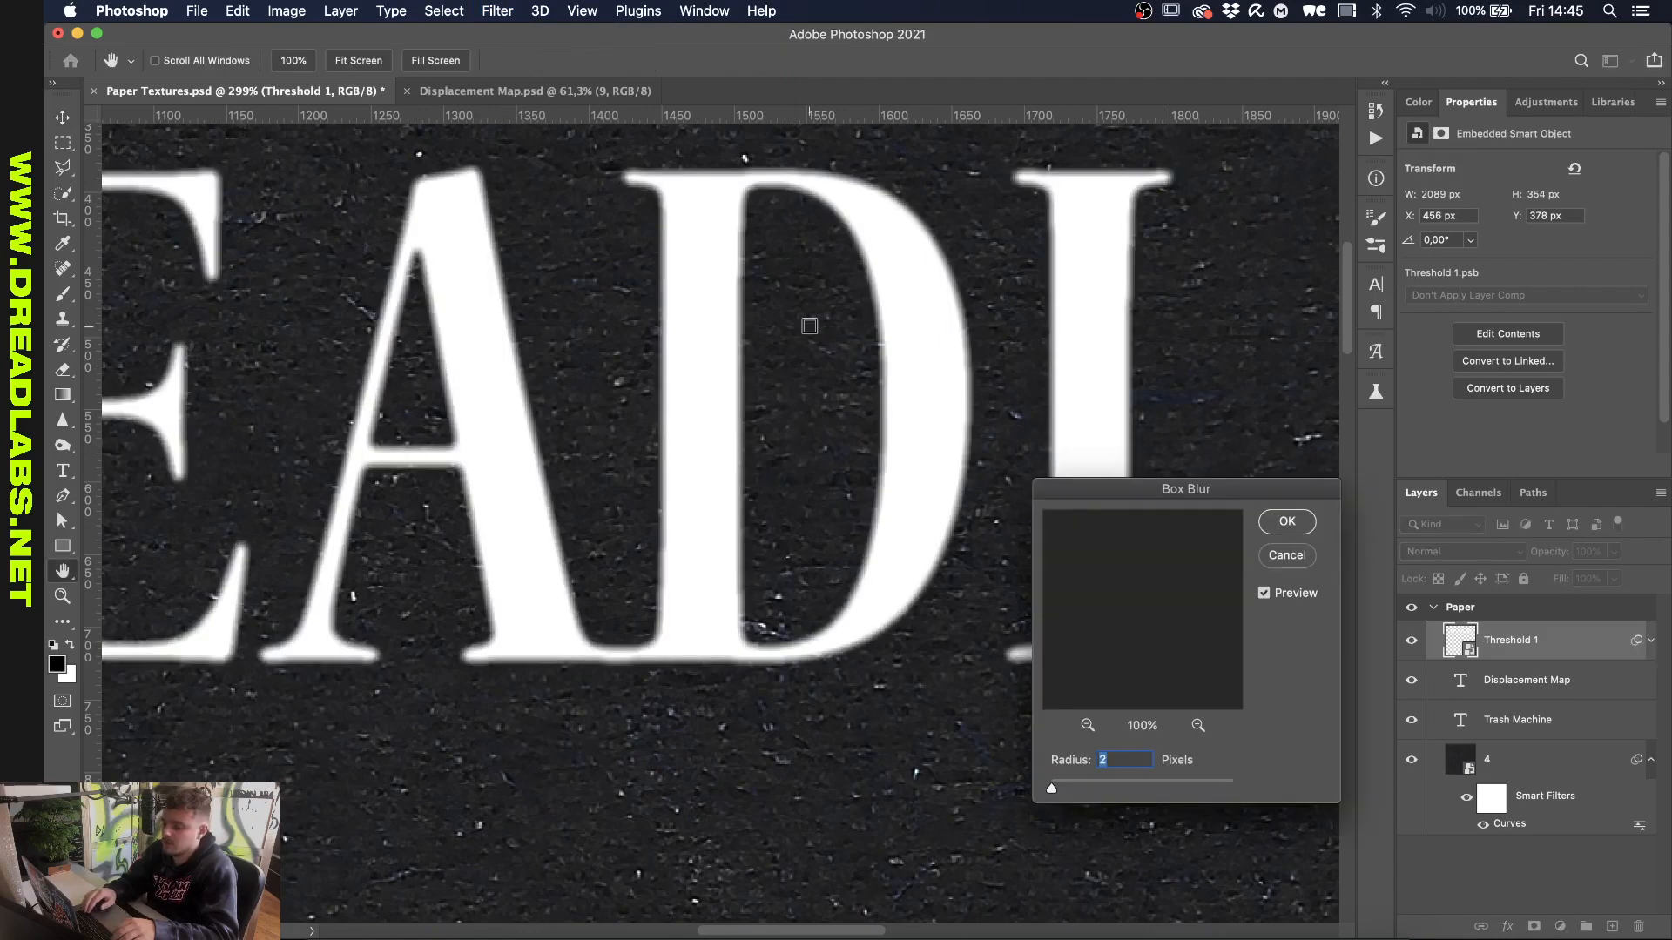
key(Up)
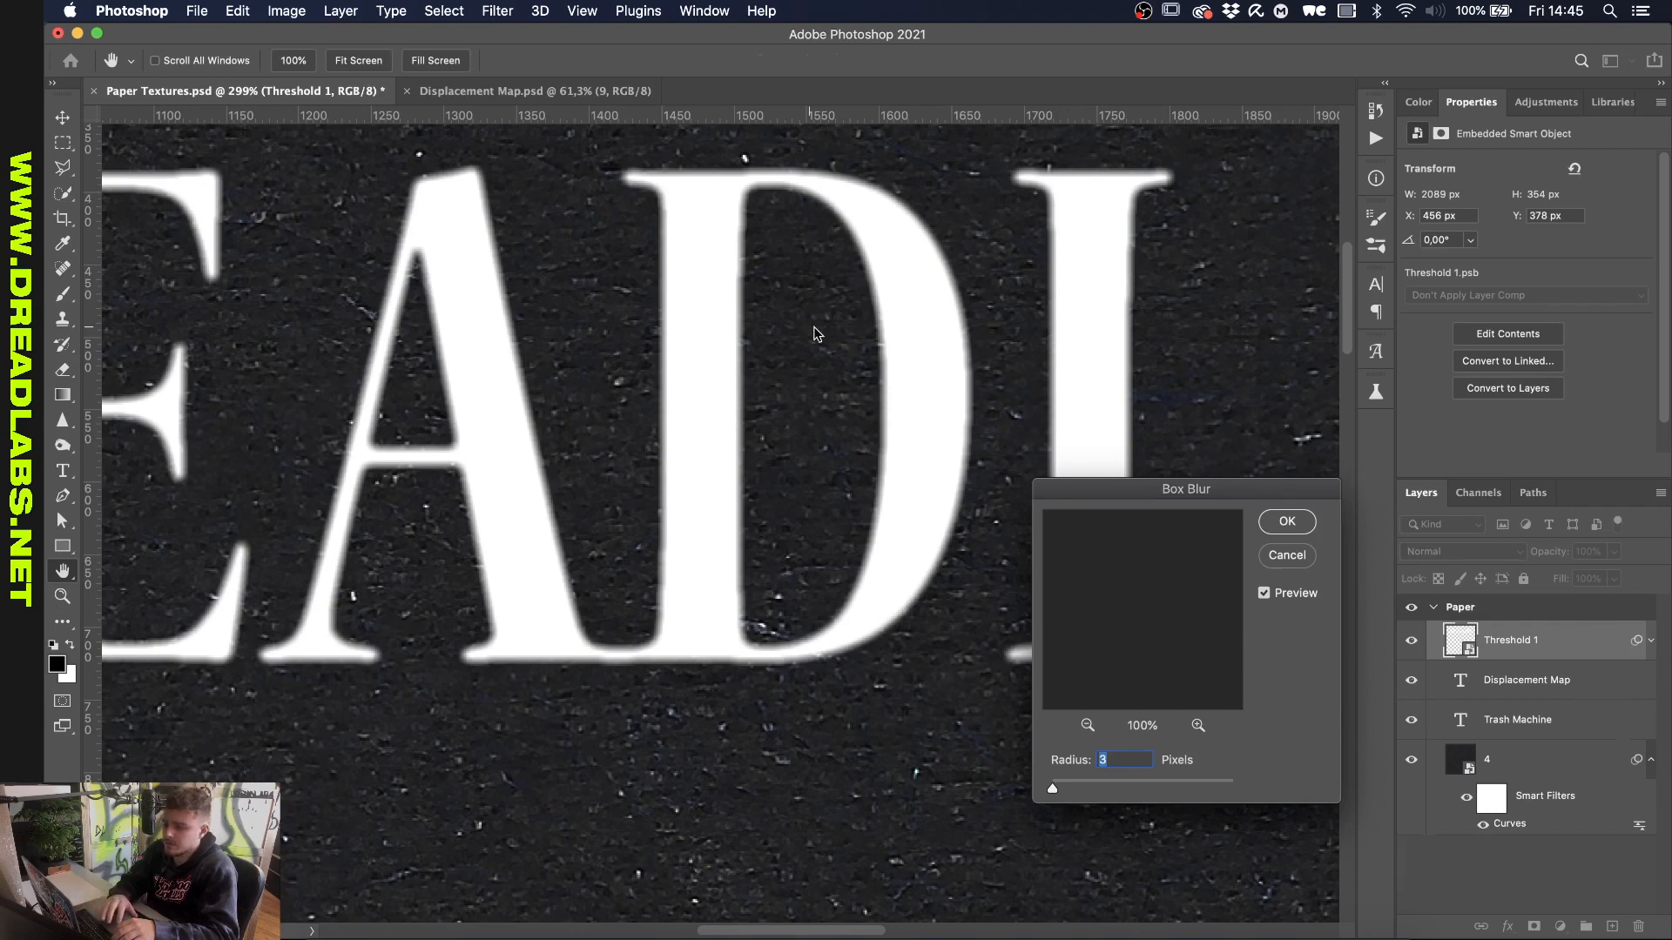
key(Return)
click(1652, 640)
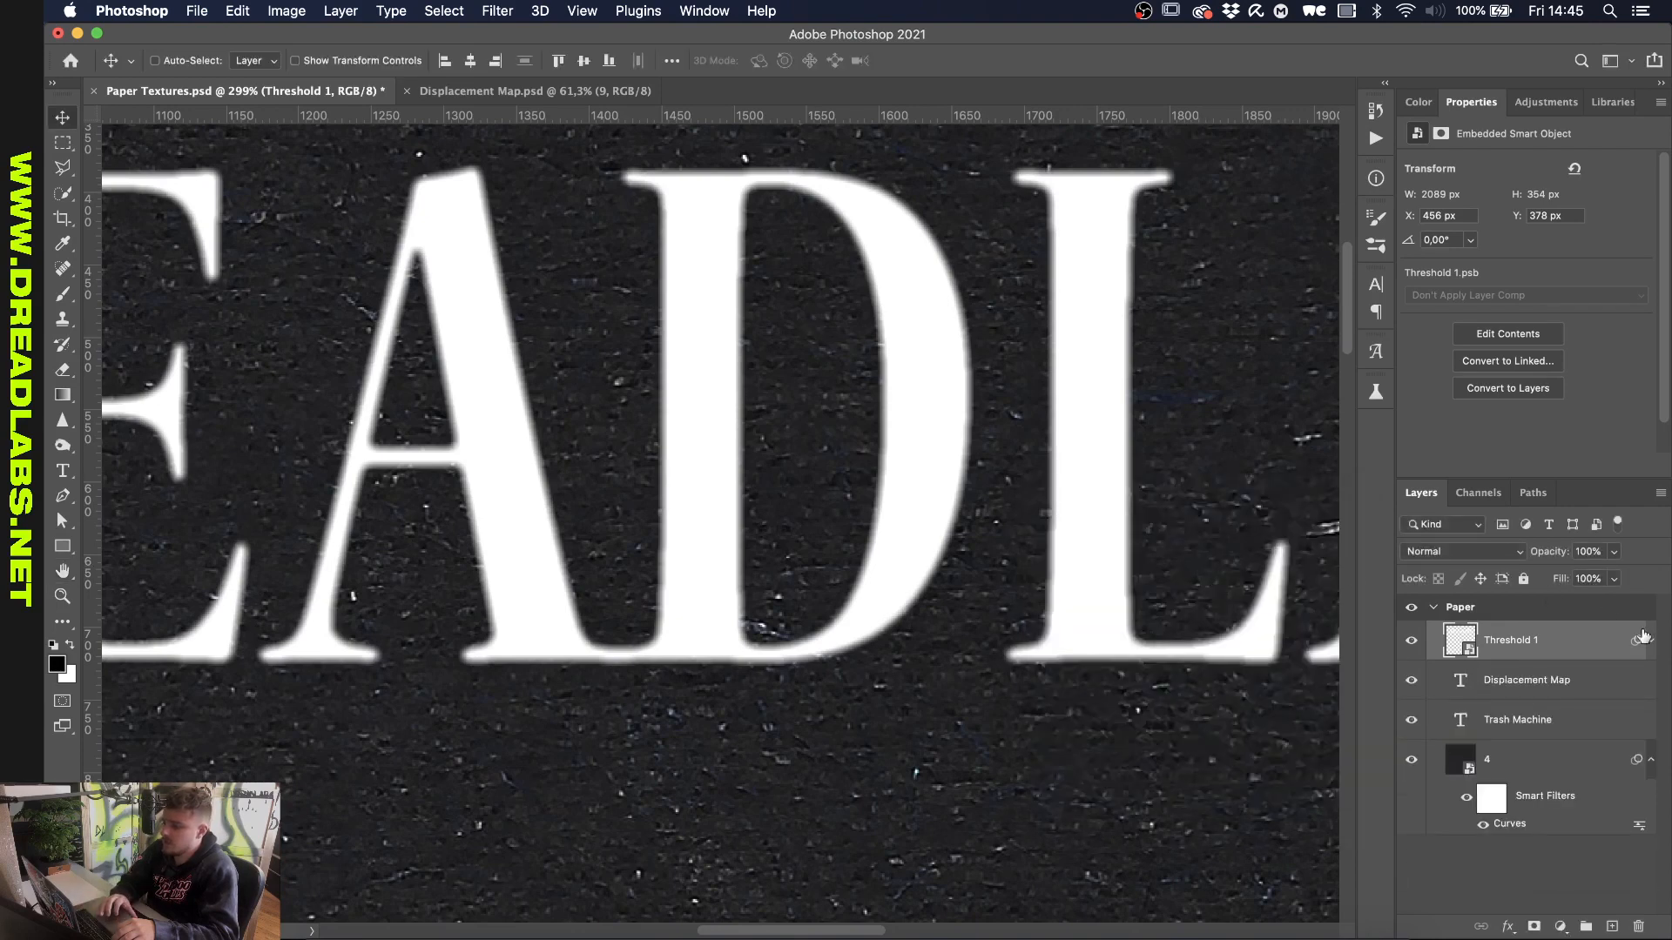
Step: Let the paper texture show through Threshold 1 by splitting the Blend If Underlying Layer black point to 0 / 43
double_click(1585, 644)
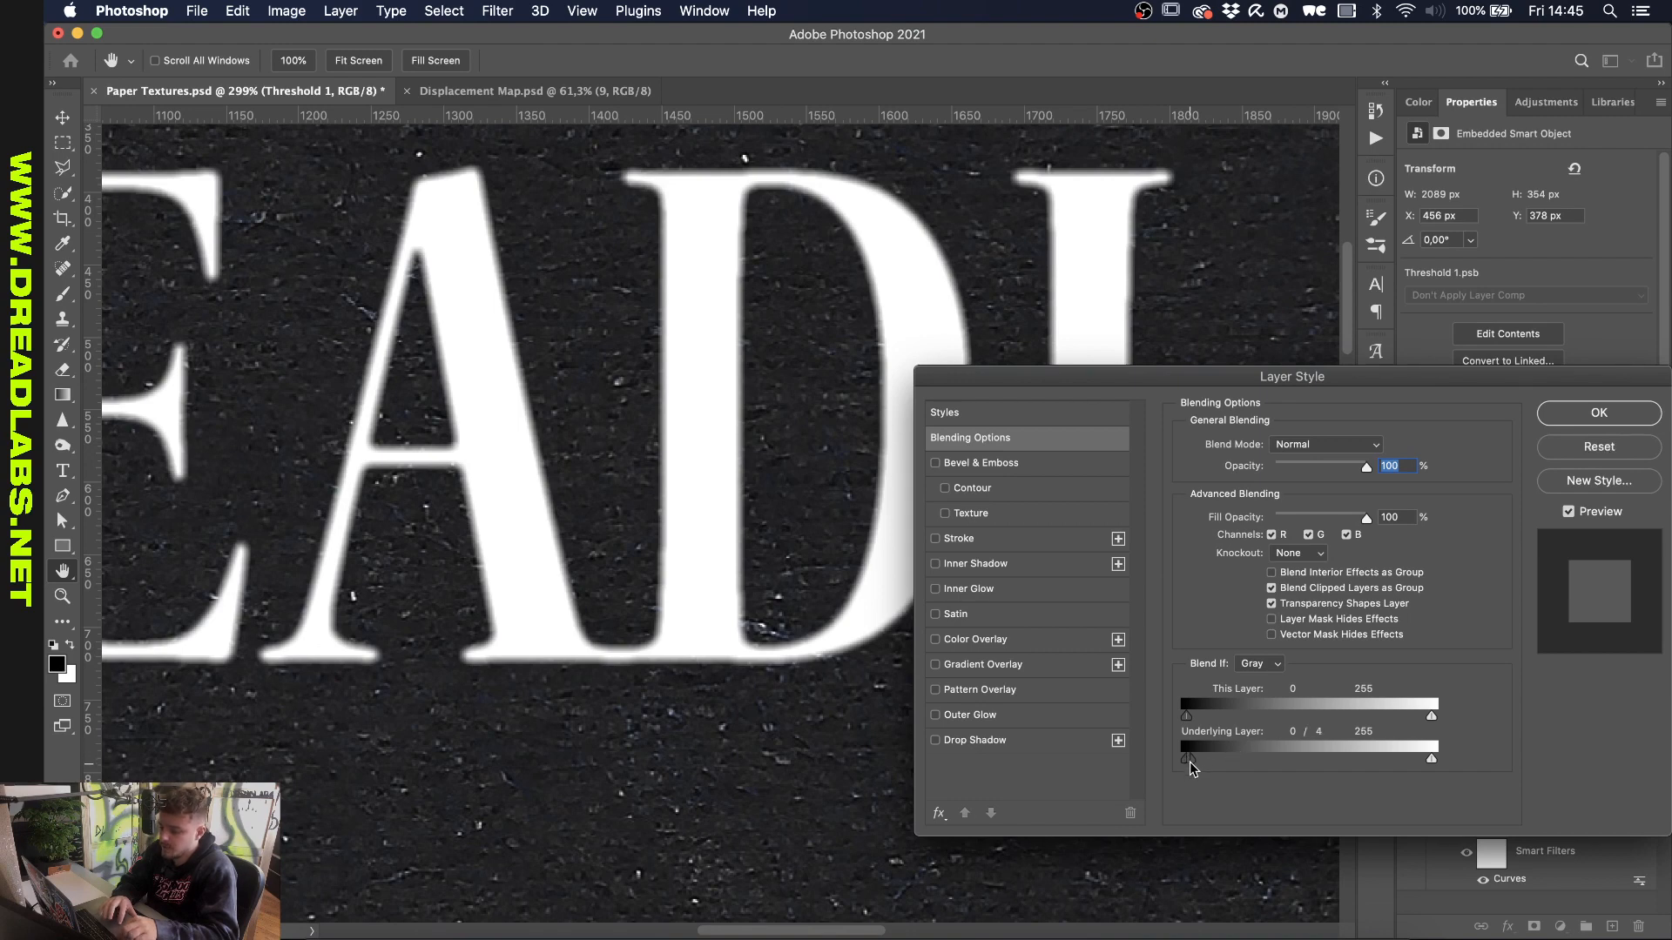
drag(1189, 761, 1237, 766)
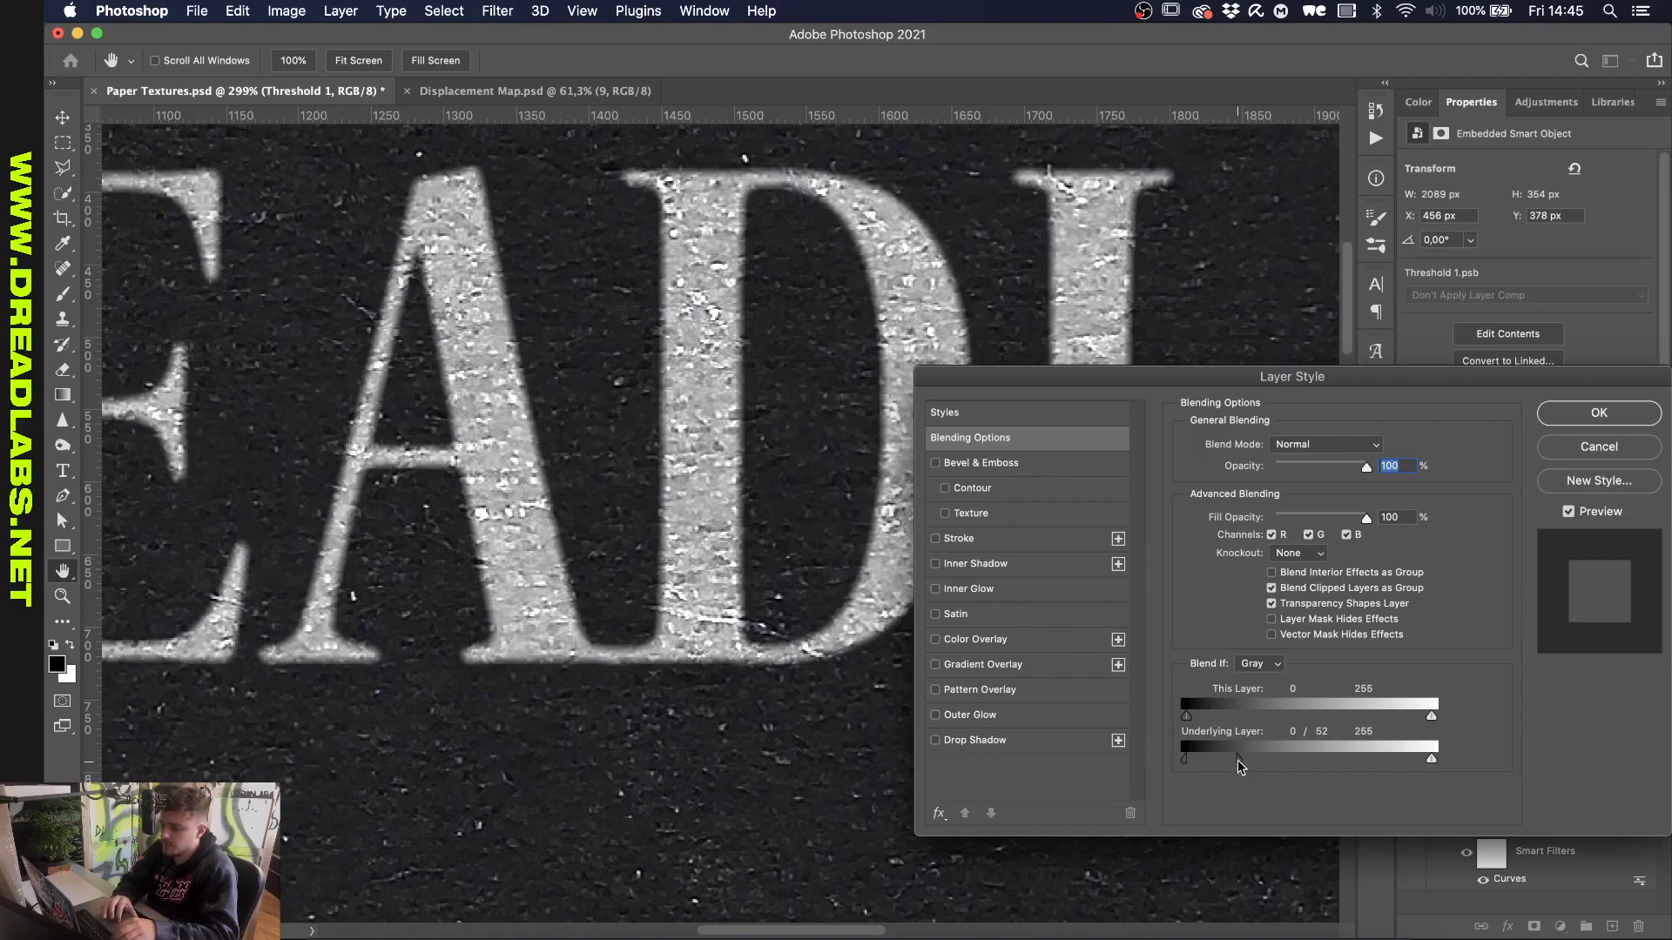
drag(1241, 759, 1246, 761)
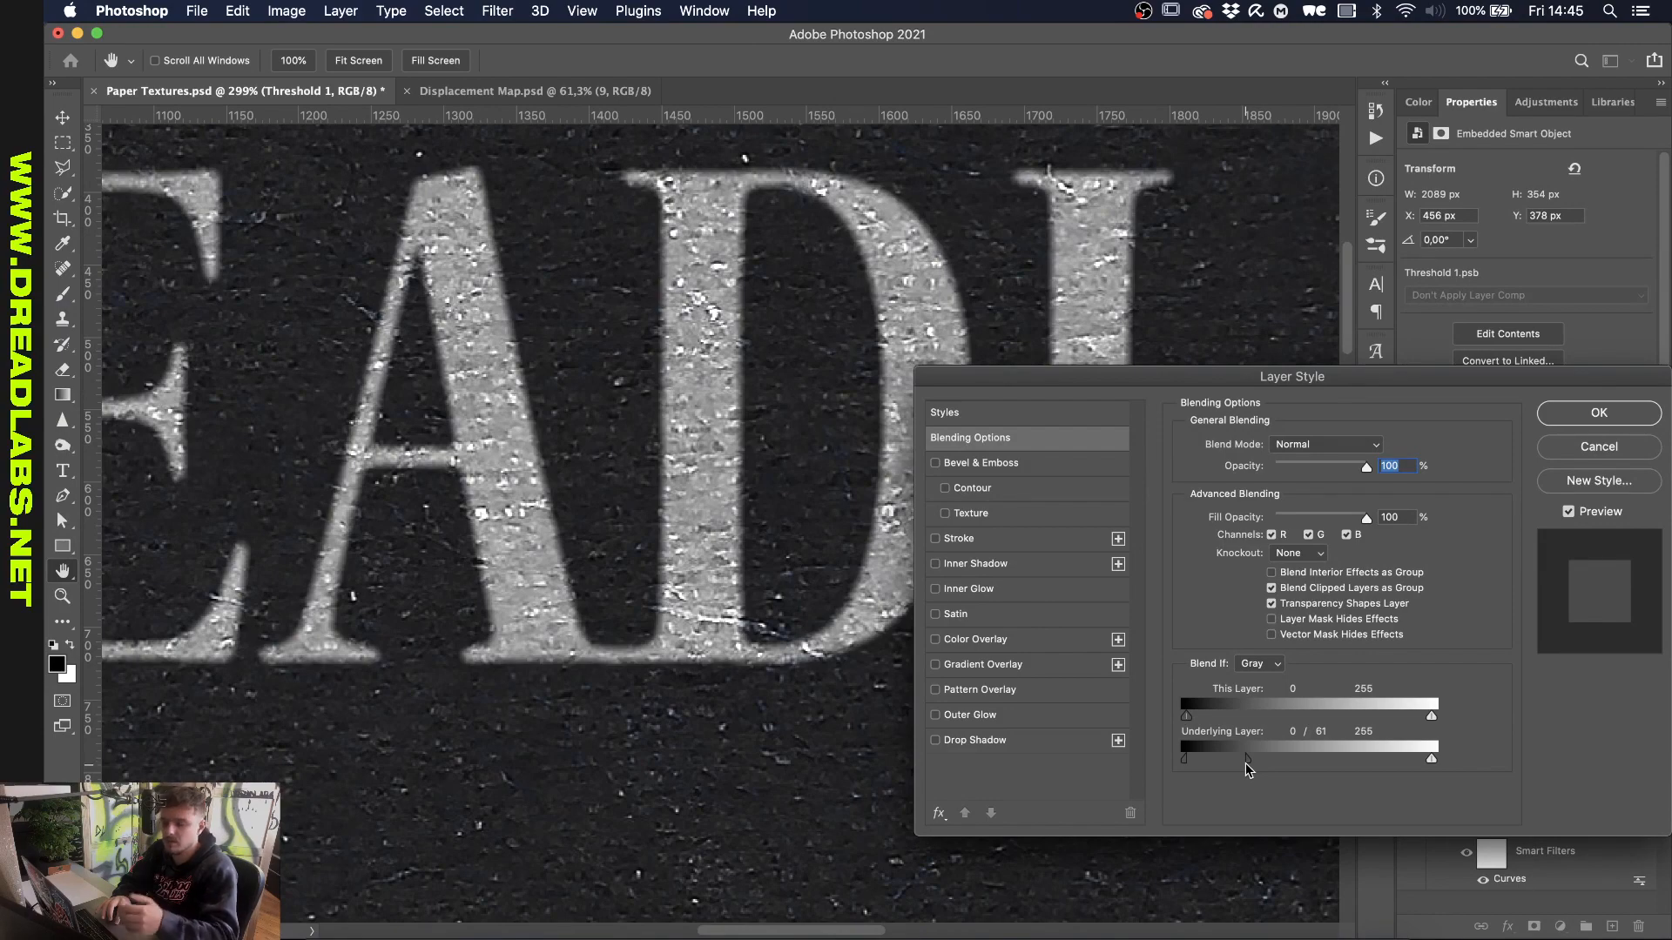
mouse_move(1240, 761)
mouse_down()
mouse_move(1216, 759)
mouse_move(1229, 763)
mouse_up()
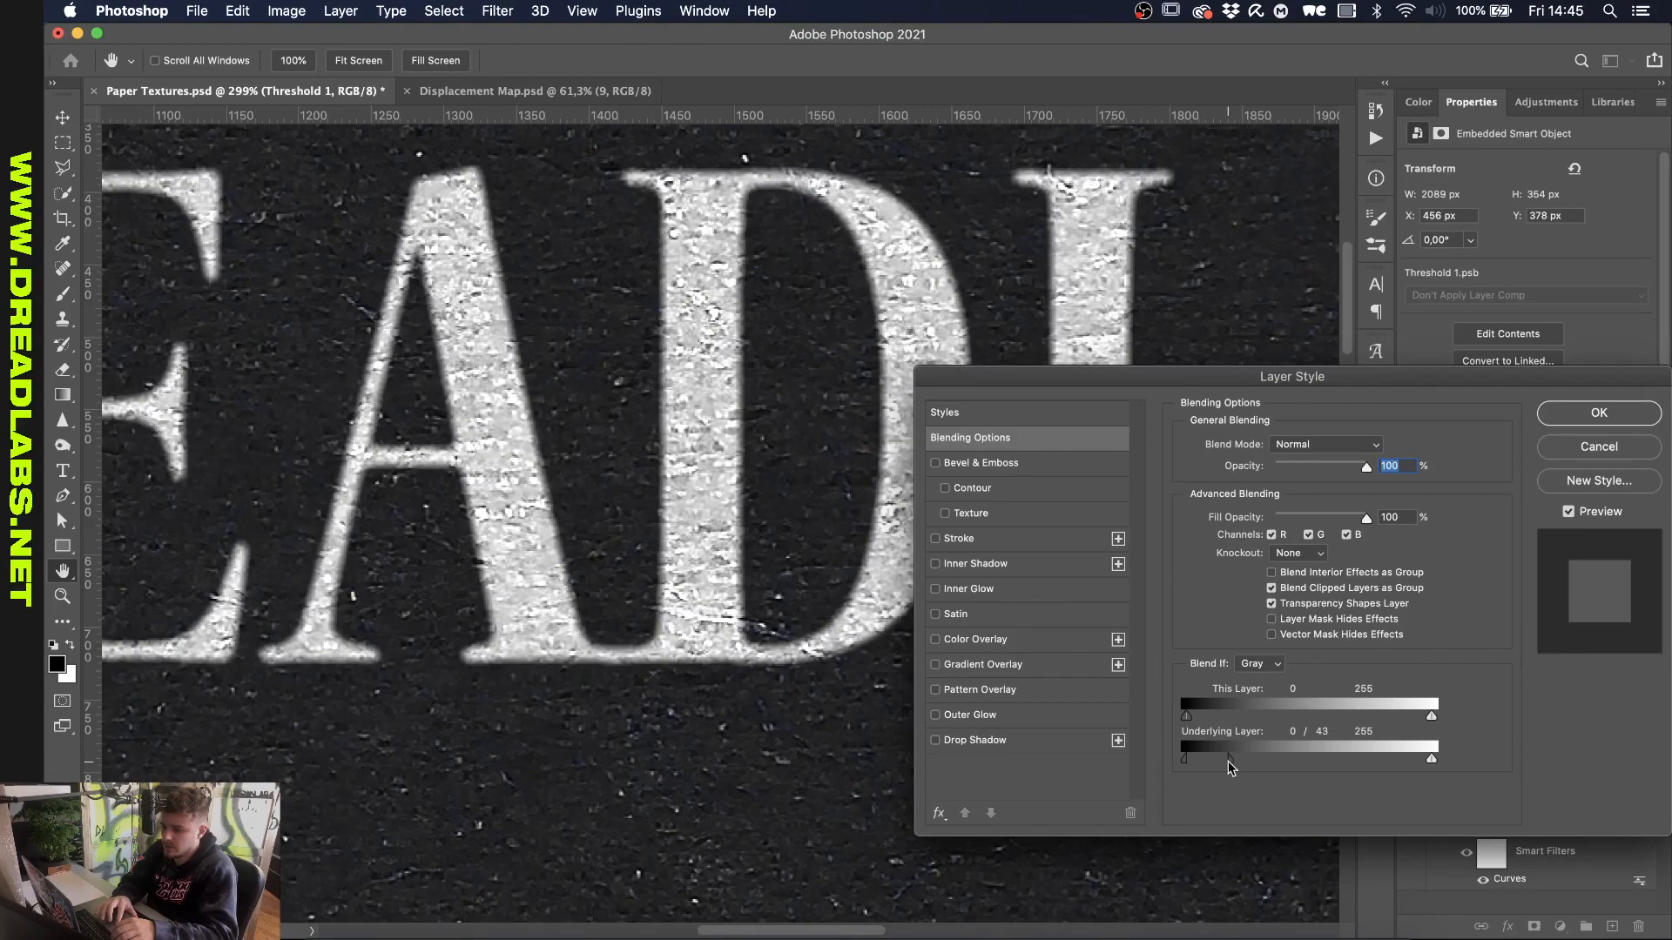
click(1597, 411)
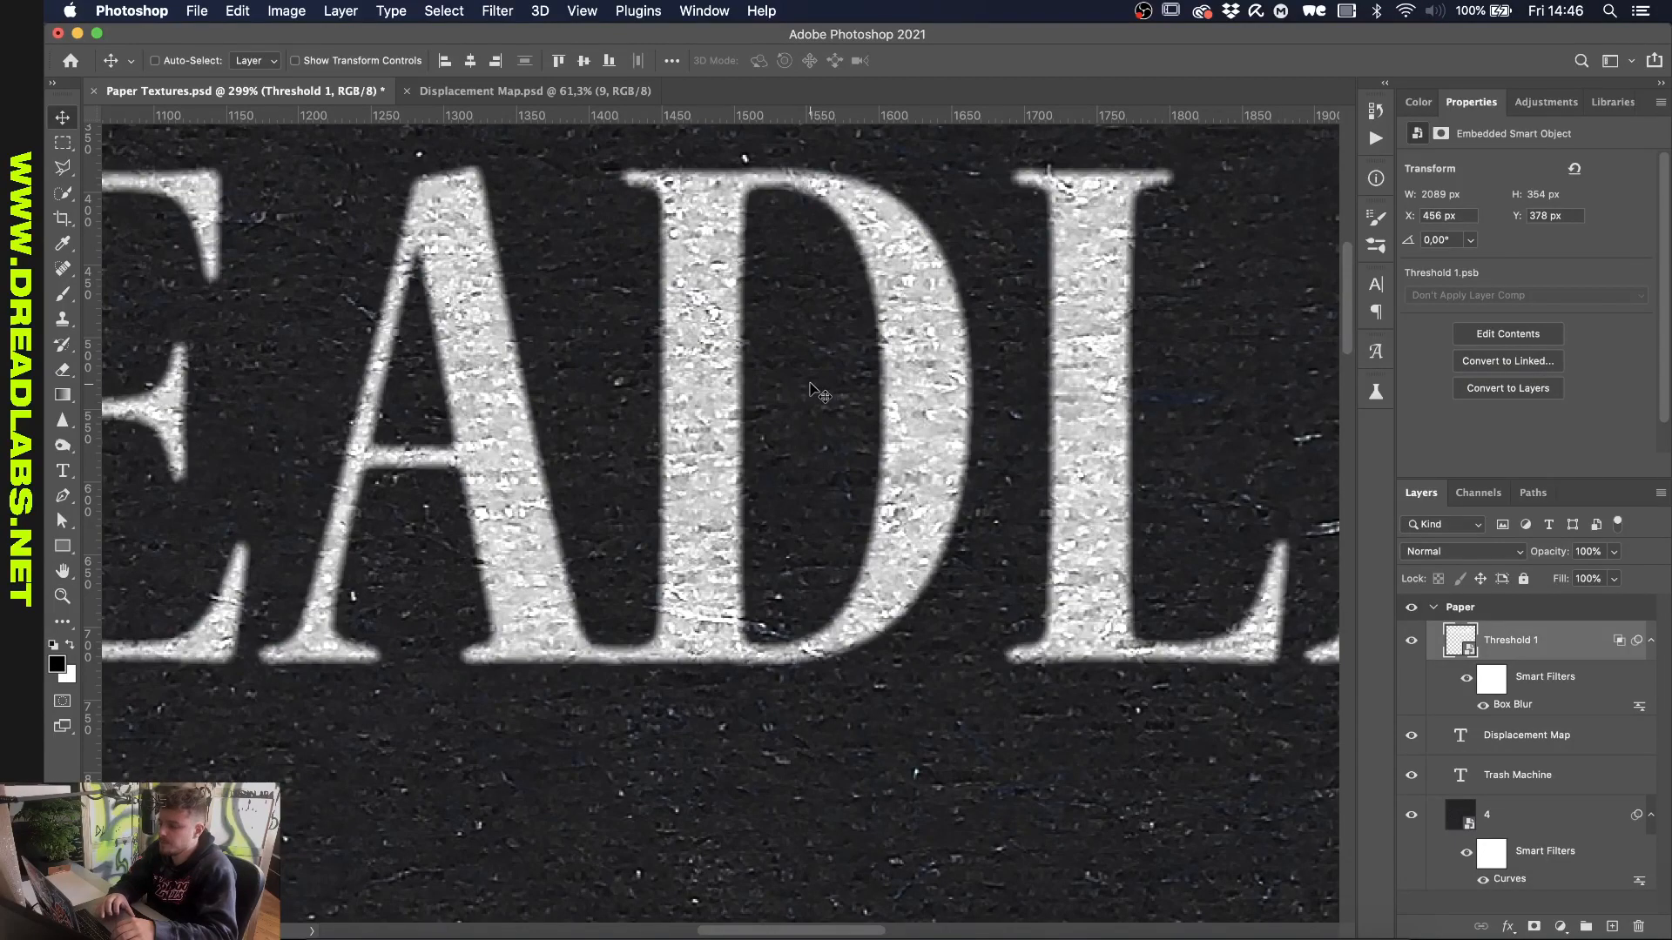
Step: Compare the textured first DREADLABS line with the untreated lines below it, close up and at full artboard view
drag(813, 383, 471, 347)
key(super+plus)
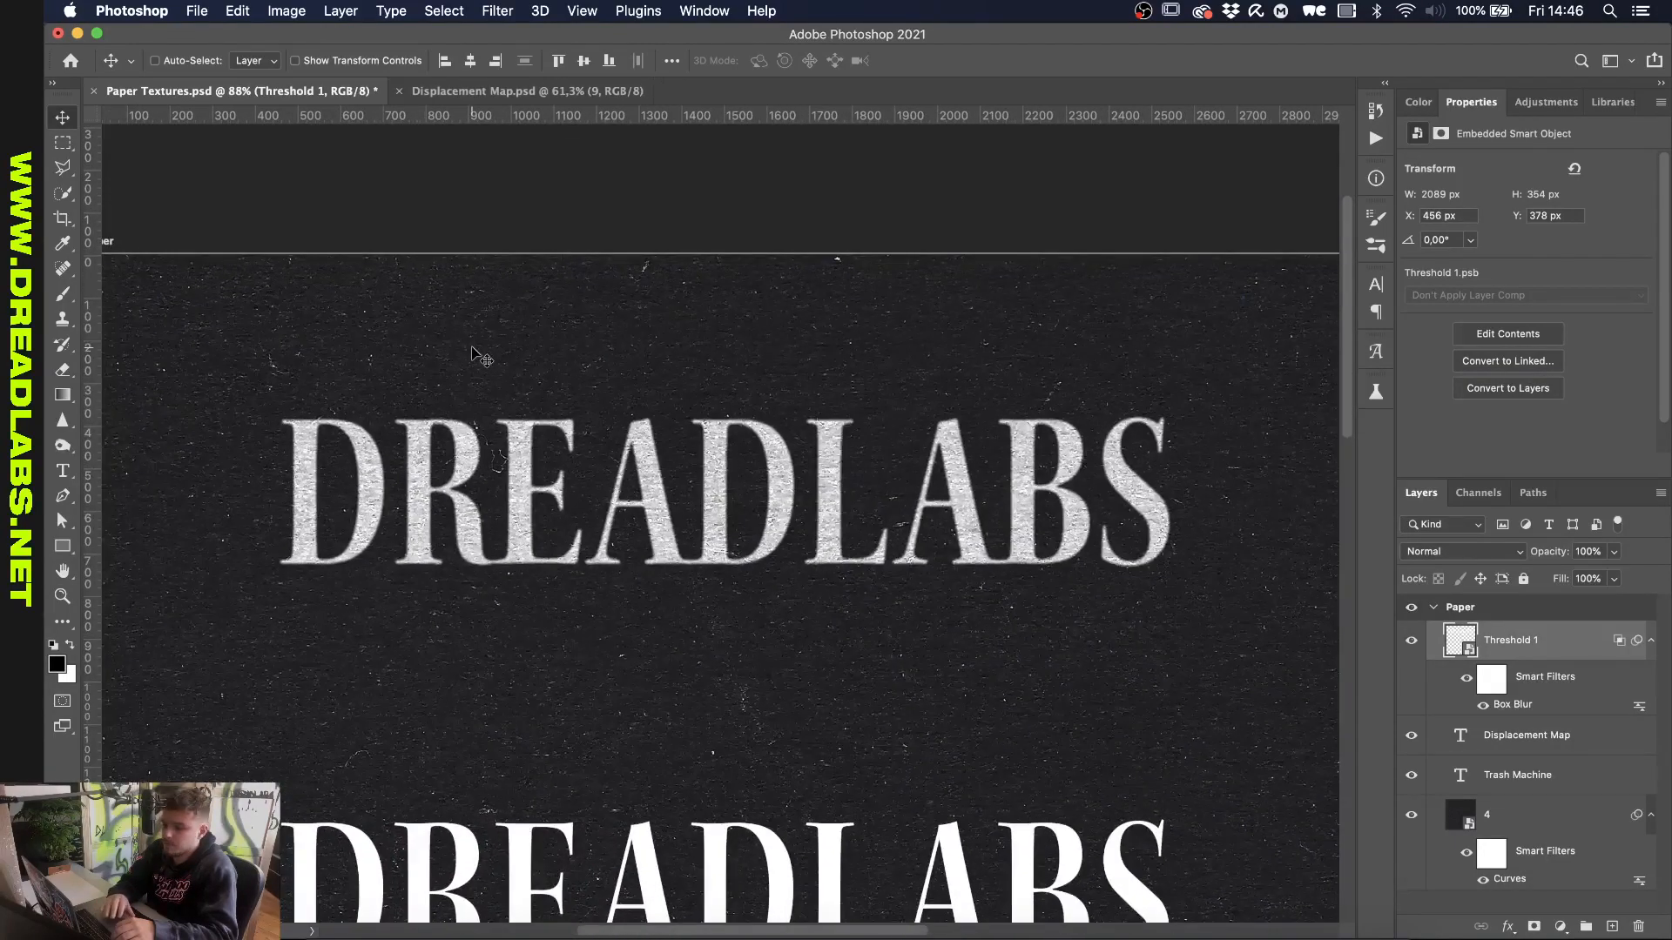
scroll(482, 357, down, 5)
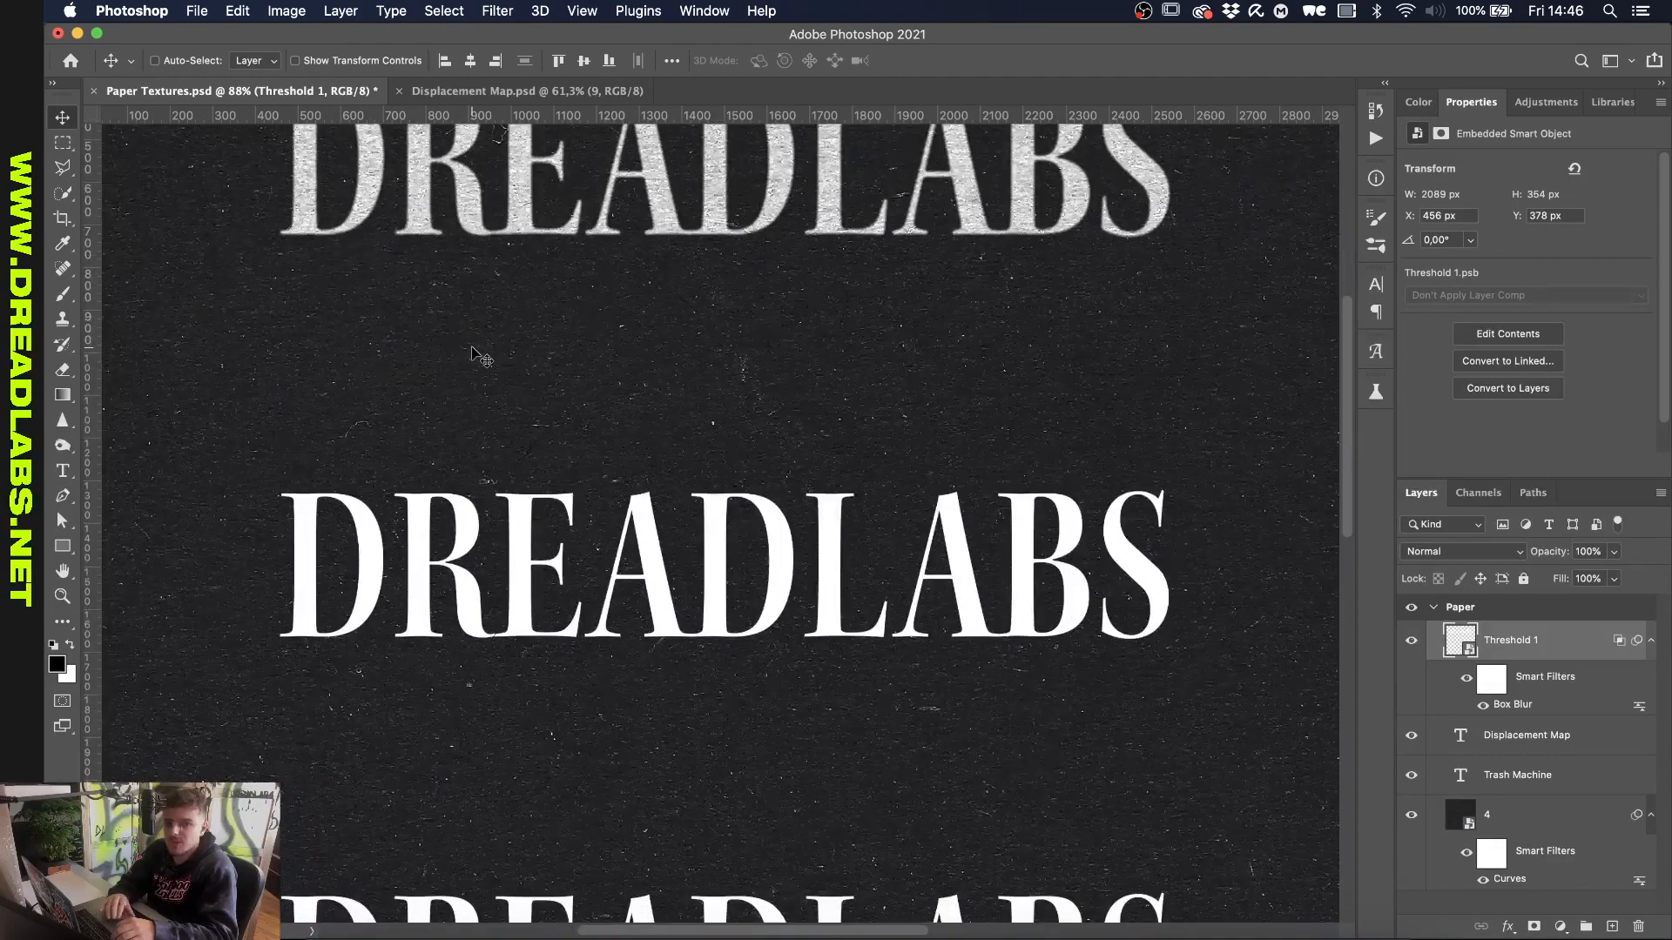
key(super+plus)
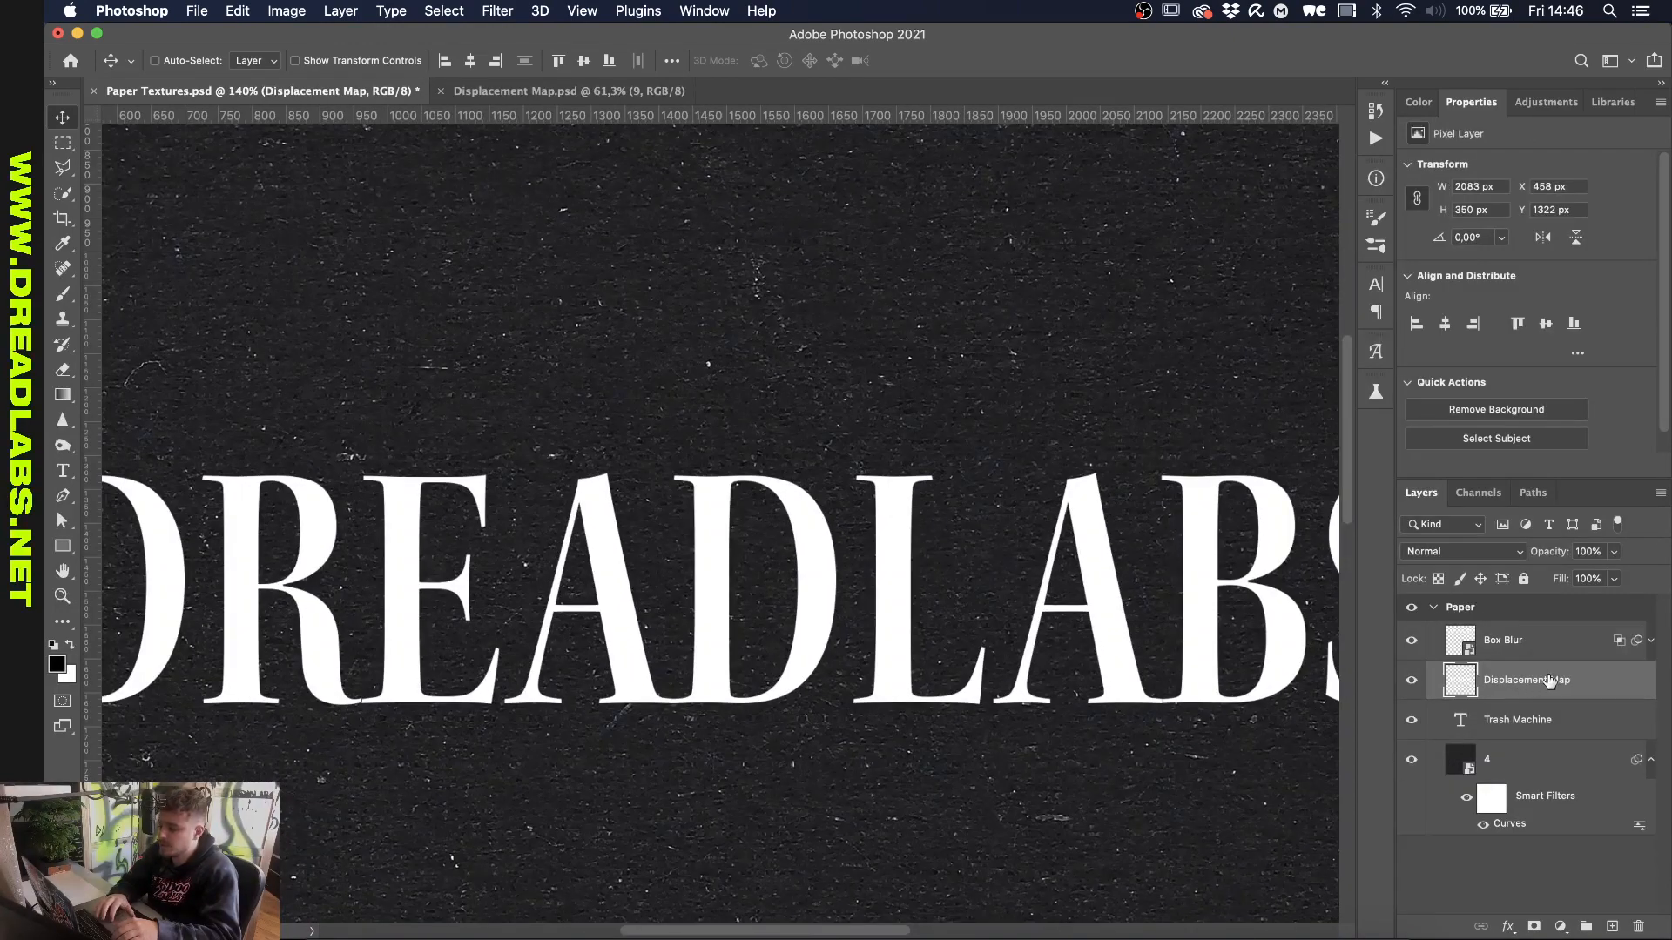
key(super+minus)
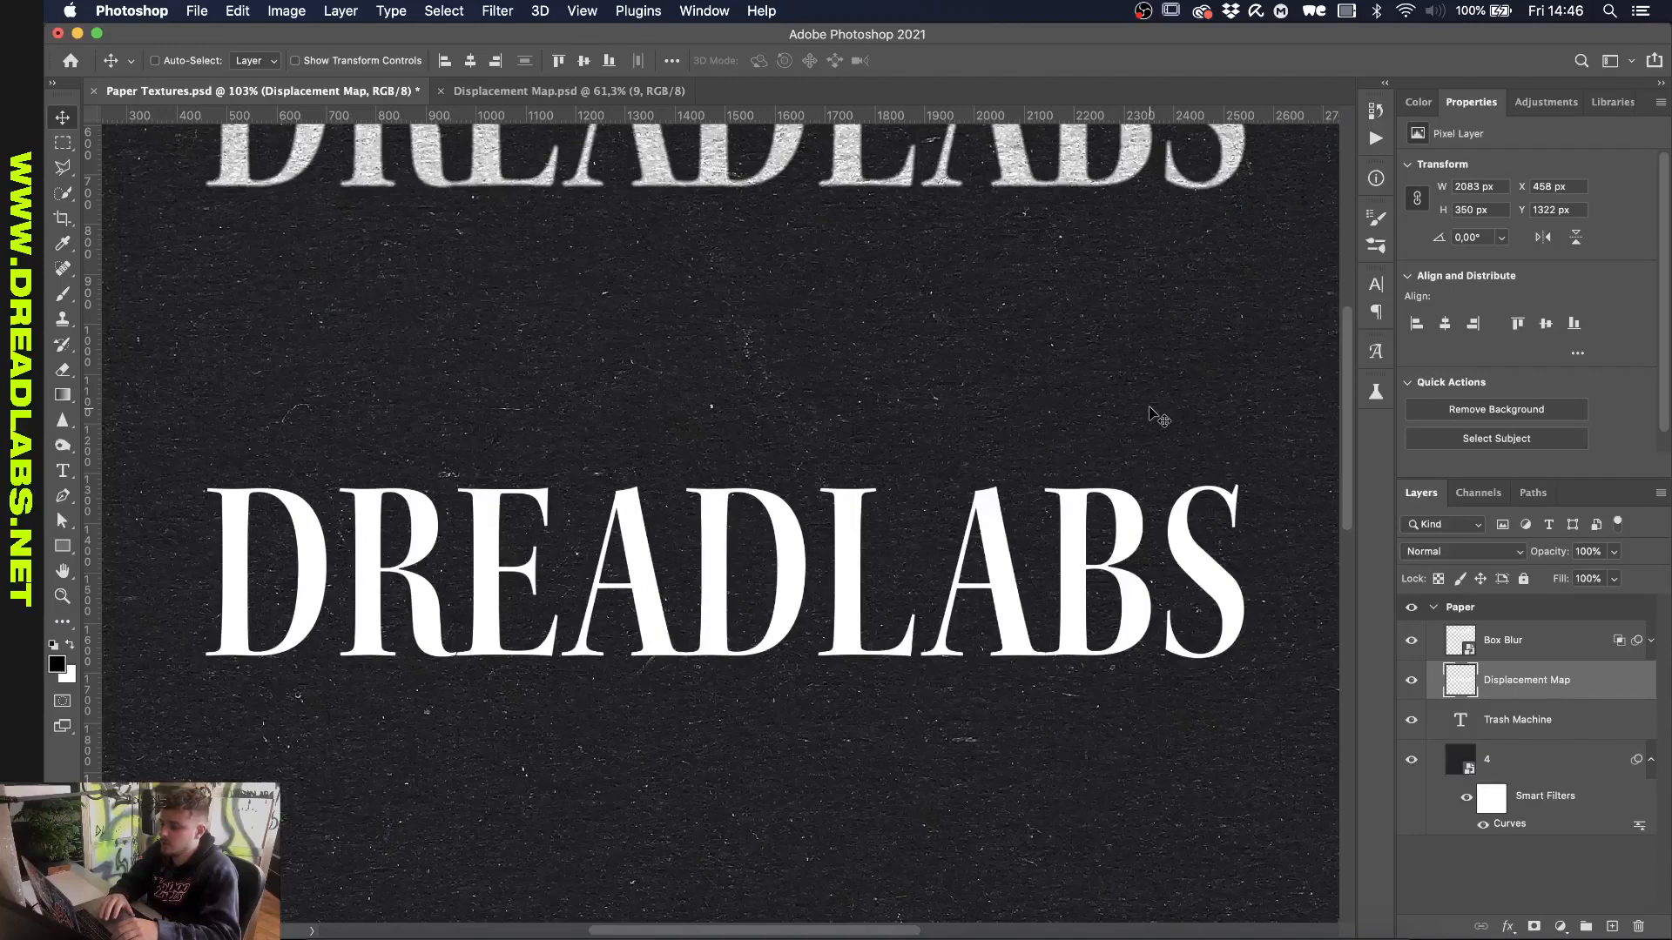
key(super+minus)
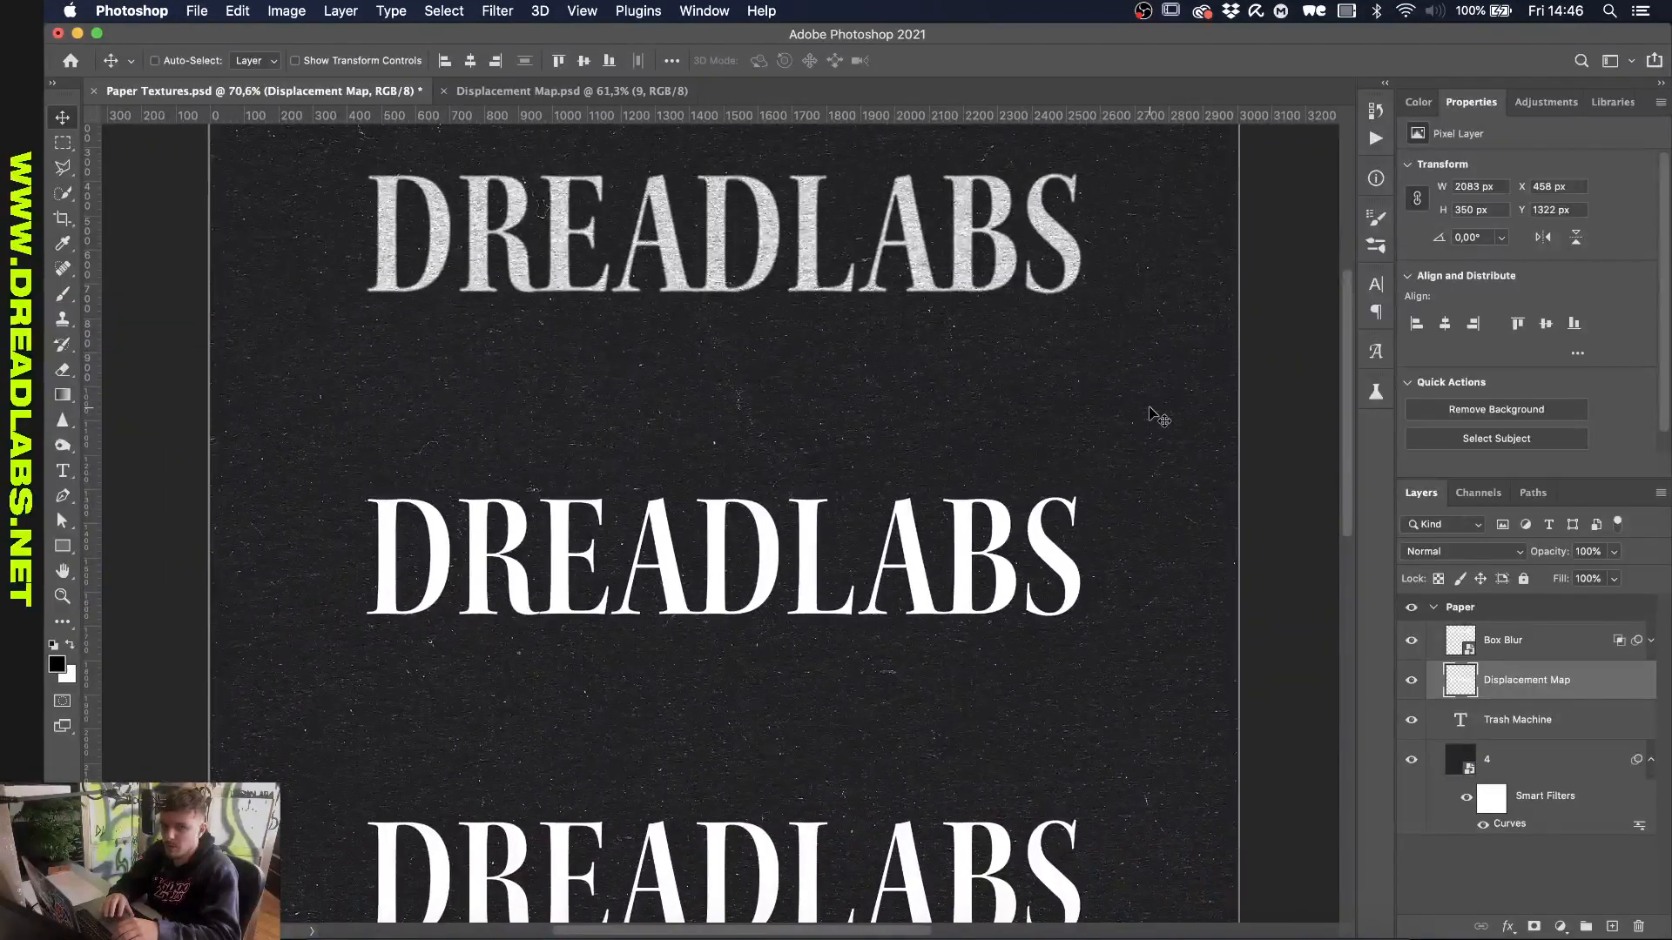
key(super+0)
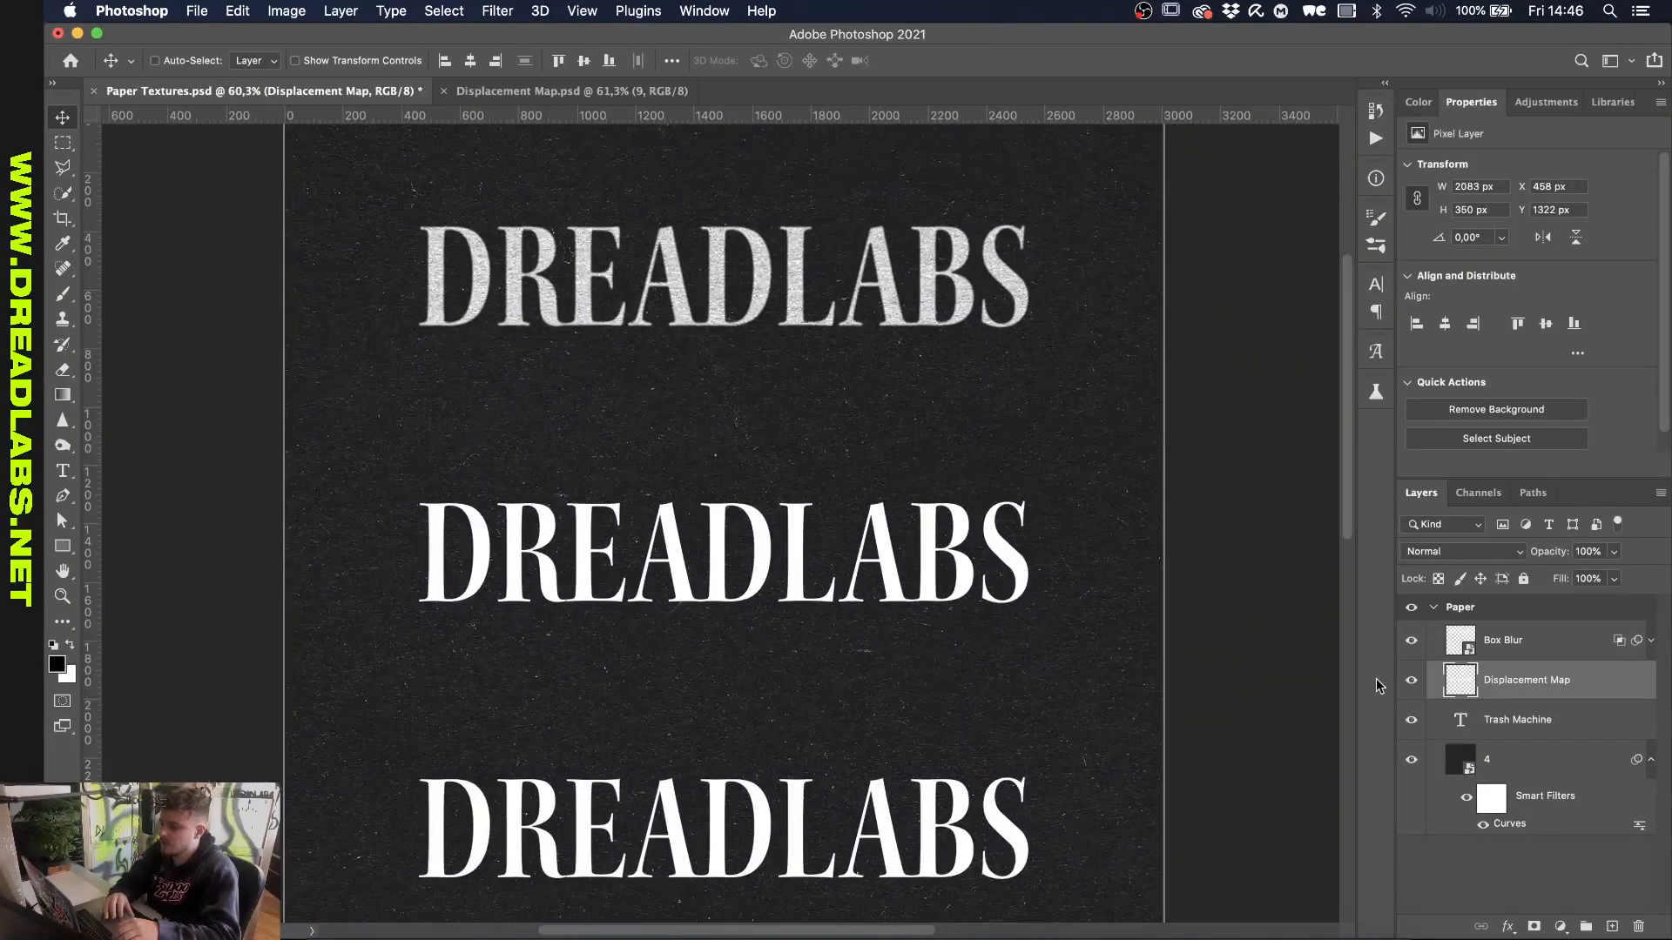
Step: Duplicate paper texture layer 4 into a new document named Displacement Map
click(1582, 782)
right_click(1543, 773)
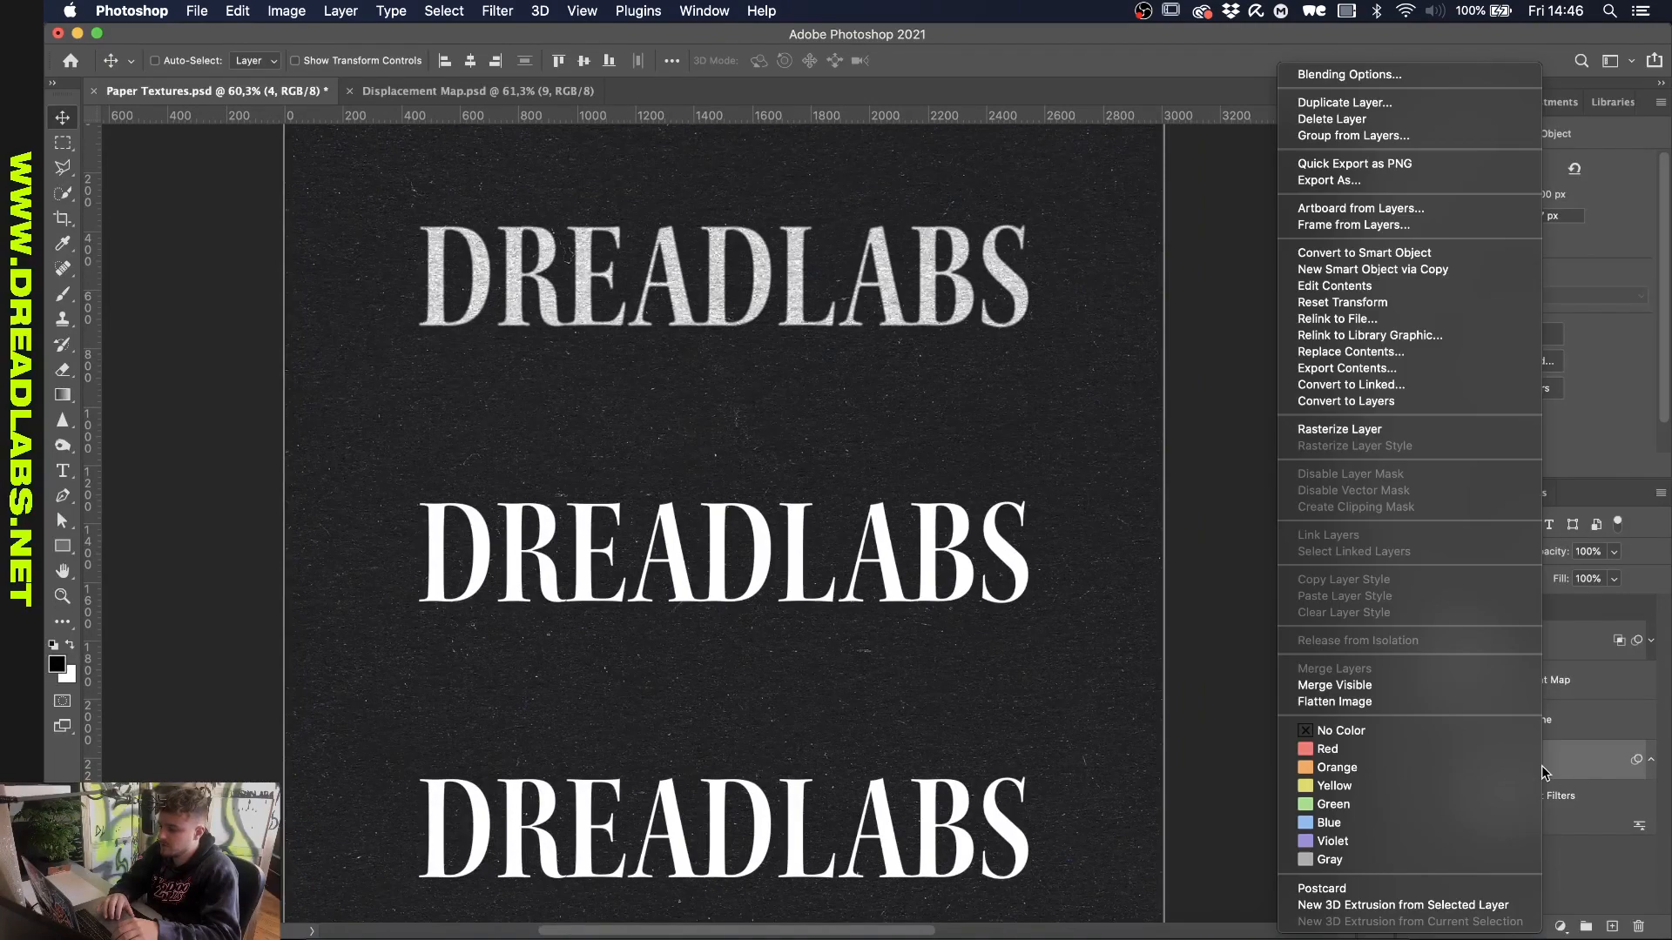
click(1394, 102)
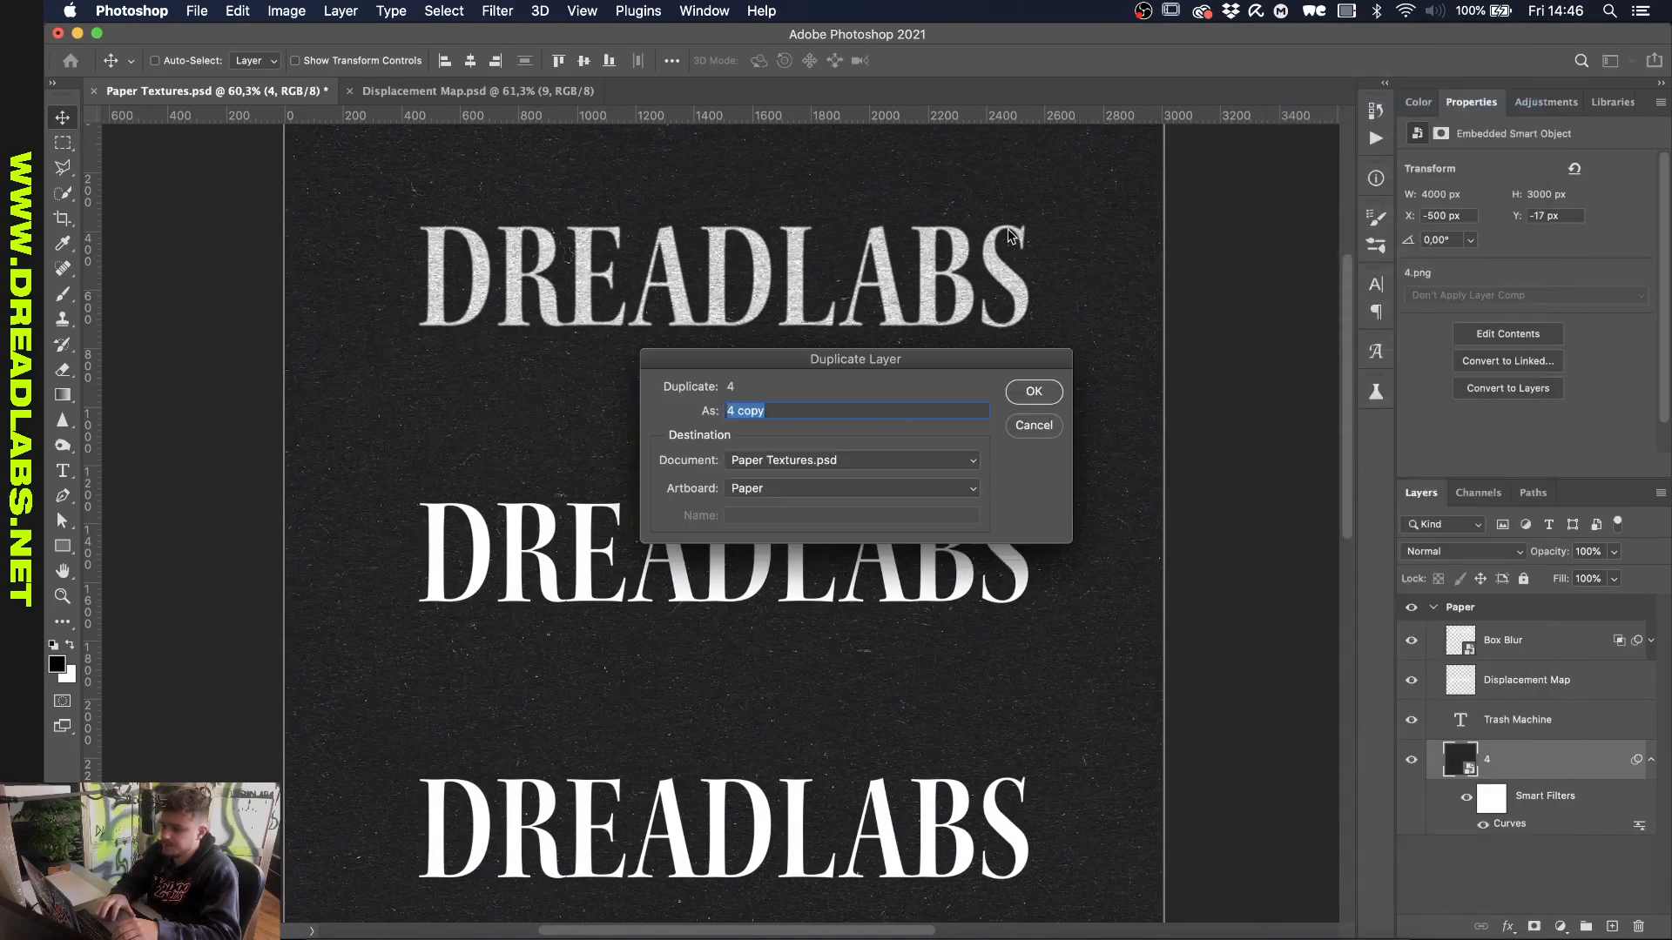
click(823, 461)
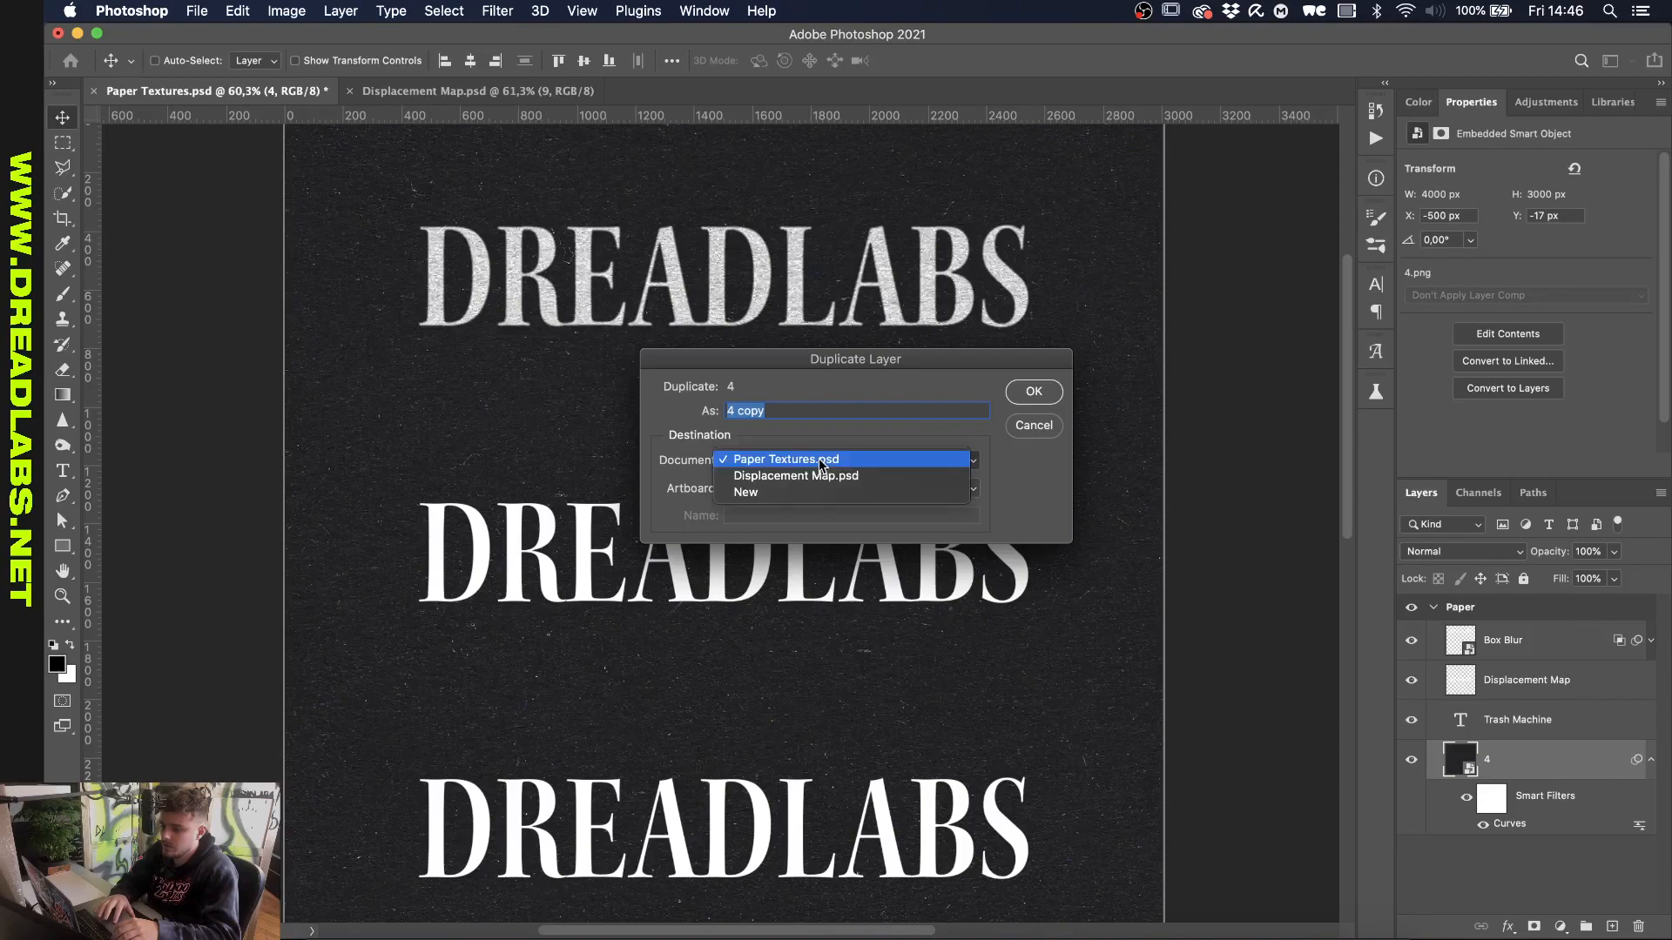
click(791, 493)
click(777, 514)
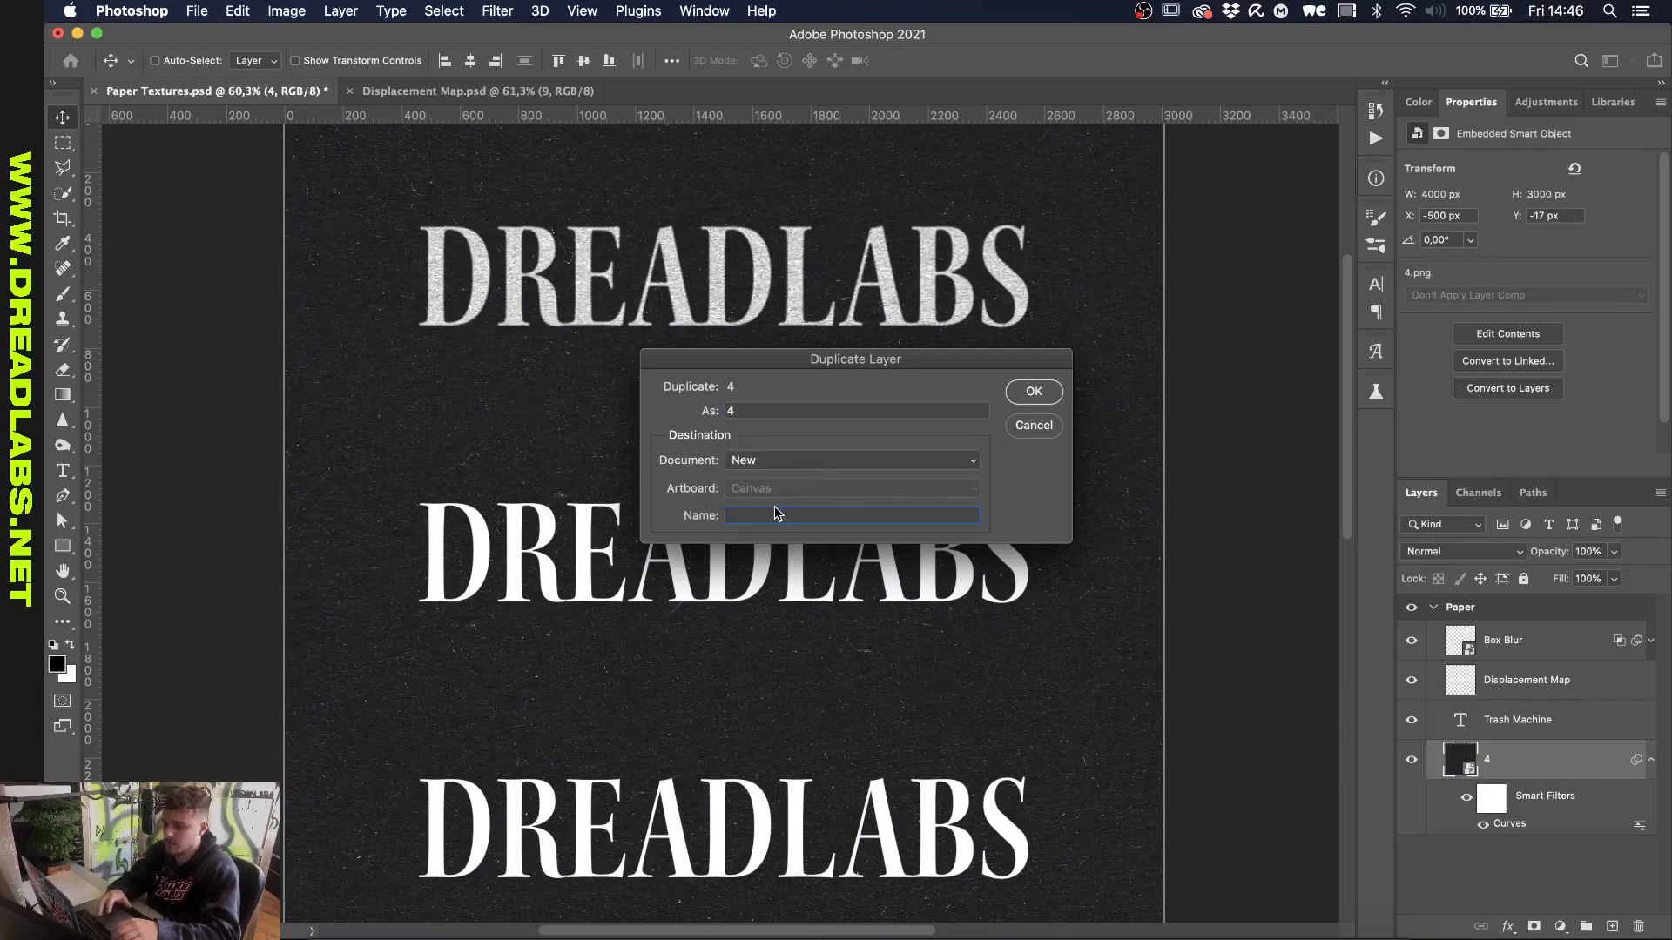
text(Displ)
text(acement Map)
key(Return)
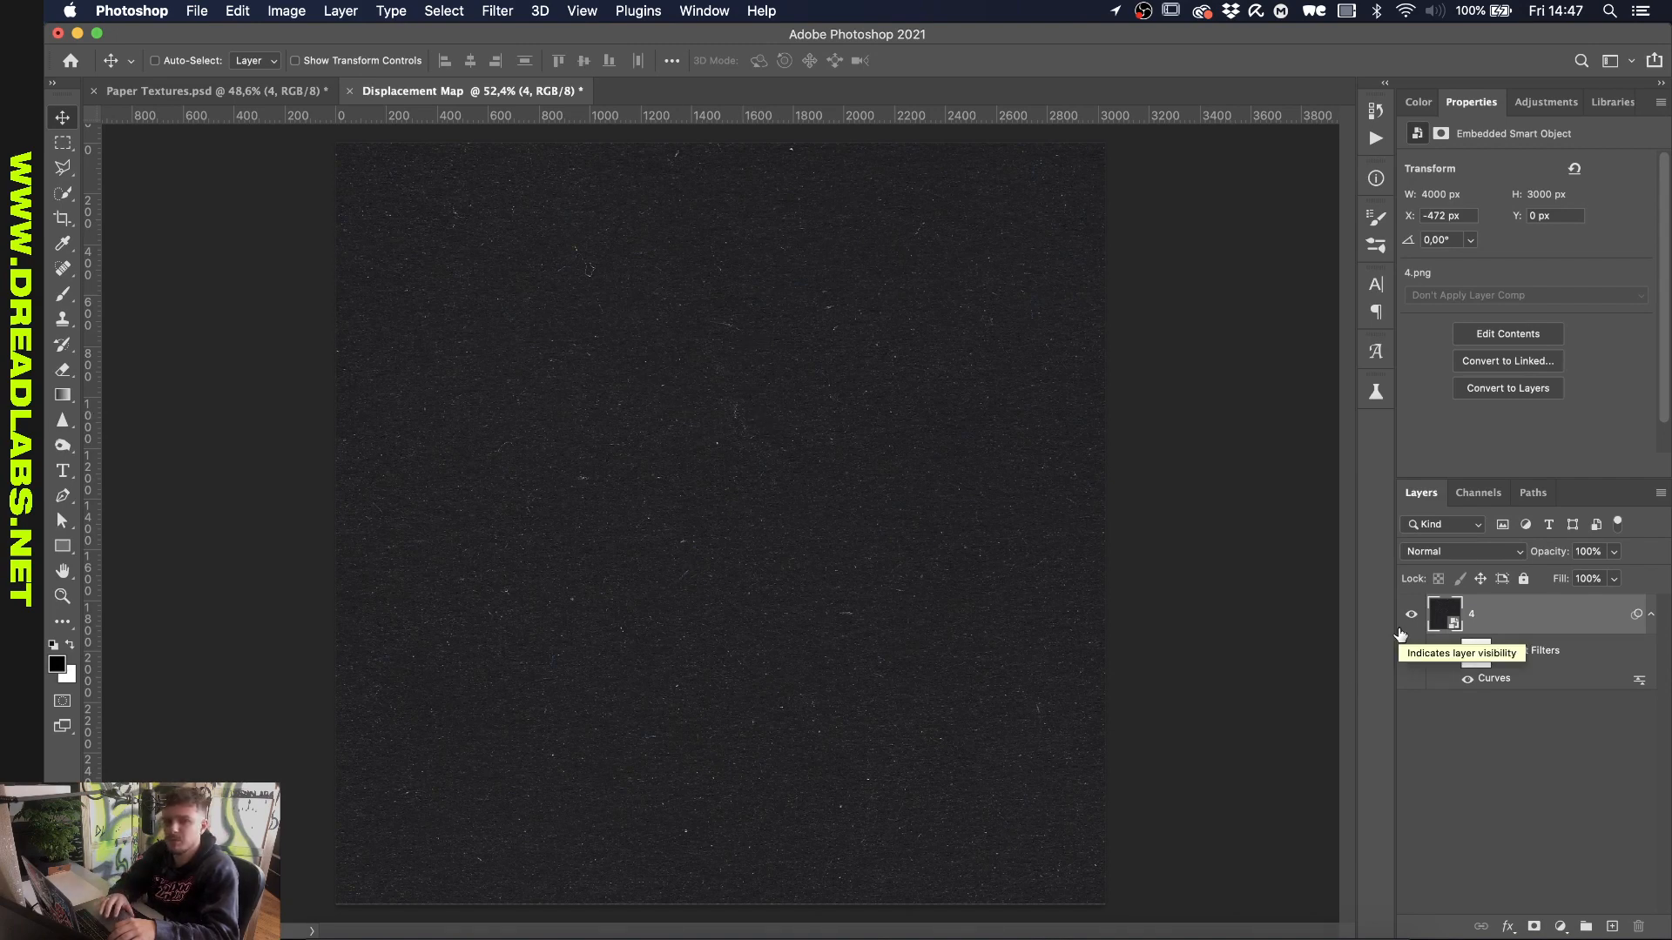
Step: Increase the texture's contrast in its Curves smart filter, with a shadow point at input 42, output 16 and raised midtones
double_click(1505, 685)
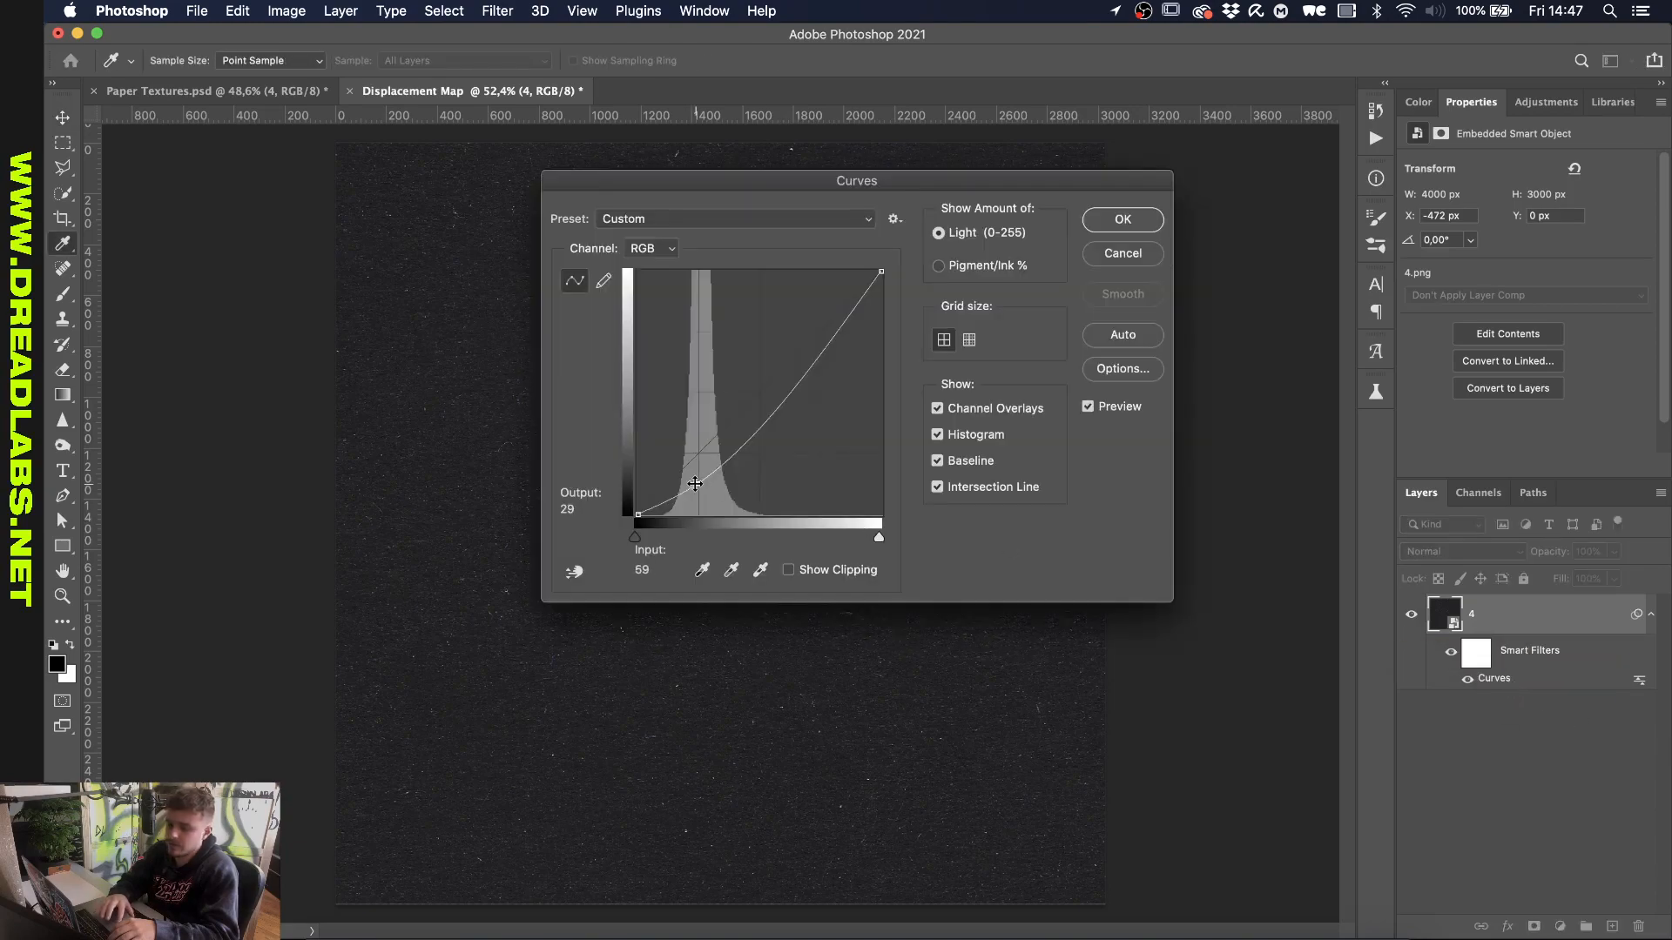
mouse_move(690, 482)
mouse_down()
mouse_move(676, 491)
mouse_move(717, 444)
mouse_move(678, 498)
mouse_up()
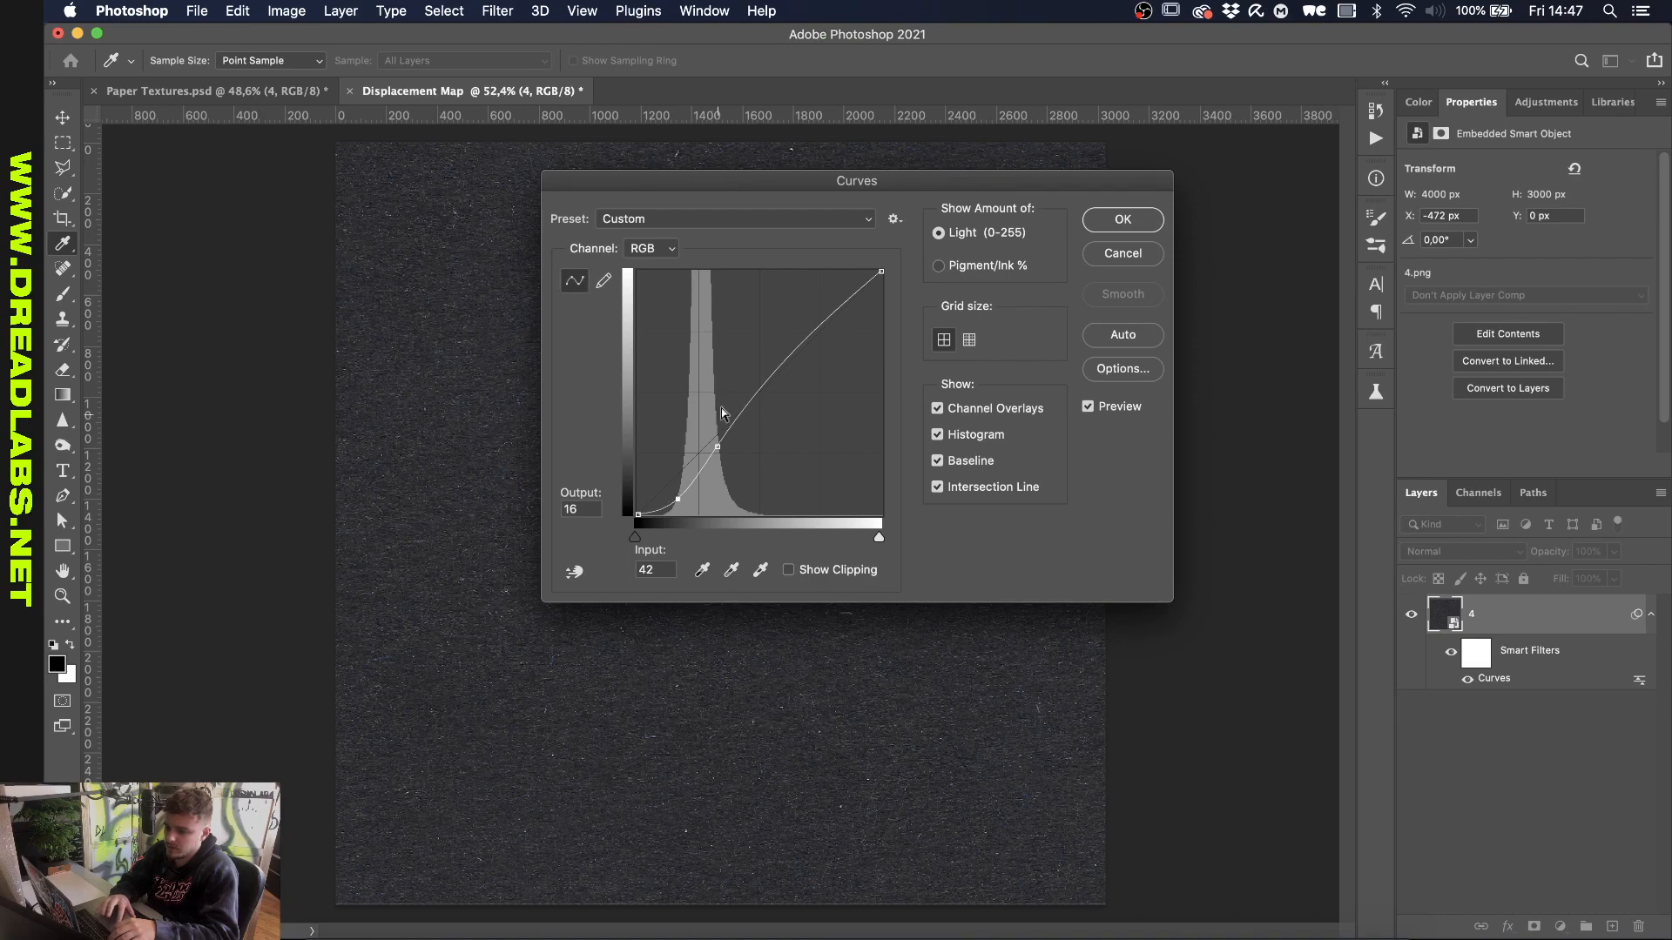
click(1119, 217)
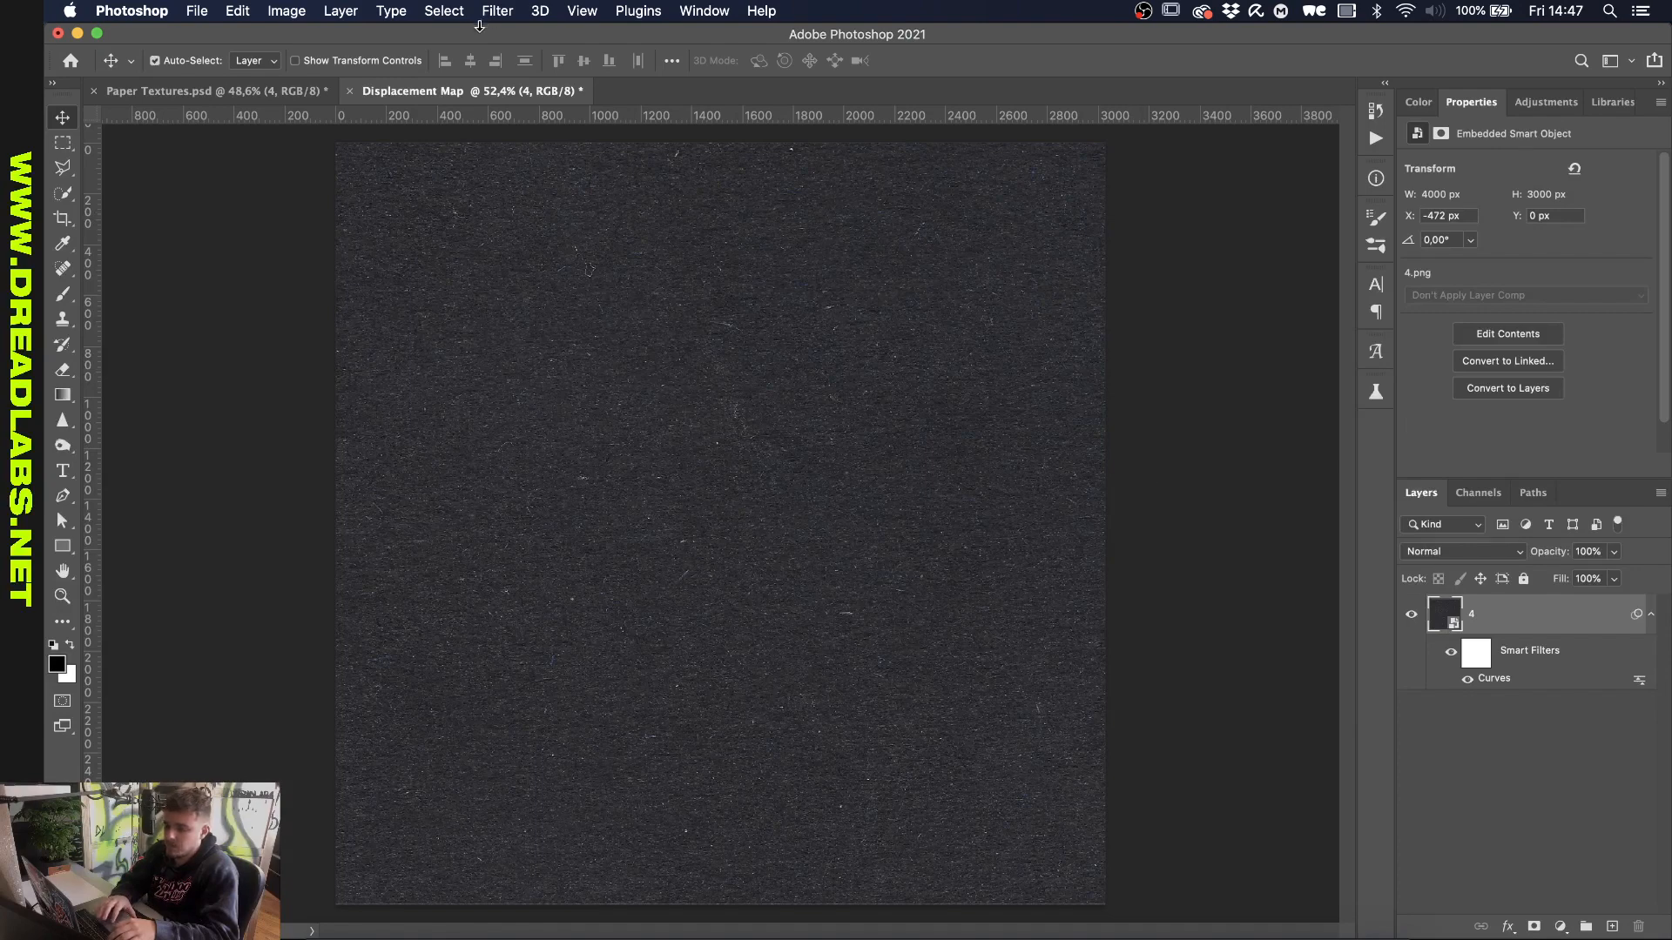
Step: Save the texture document as Displacement Map 2 in Photoshop format in the Paper Textures folder
key(super+shift+s)
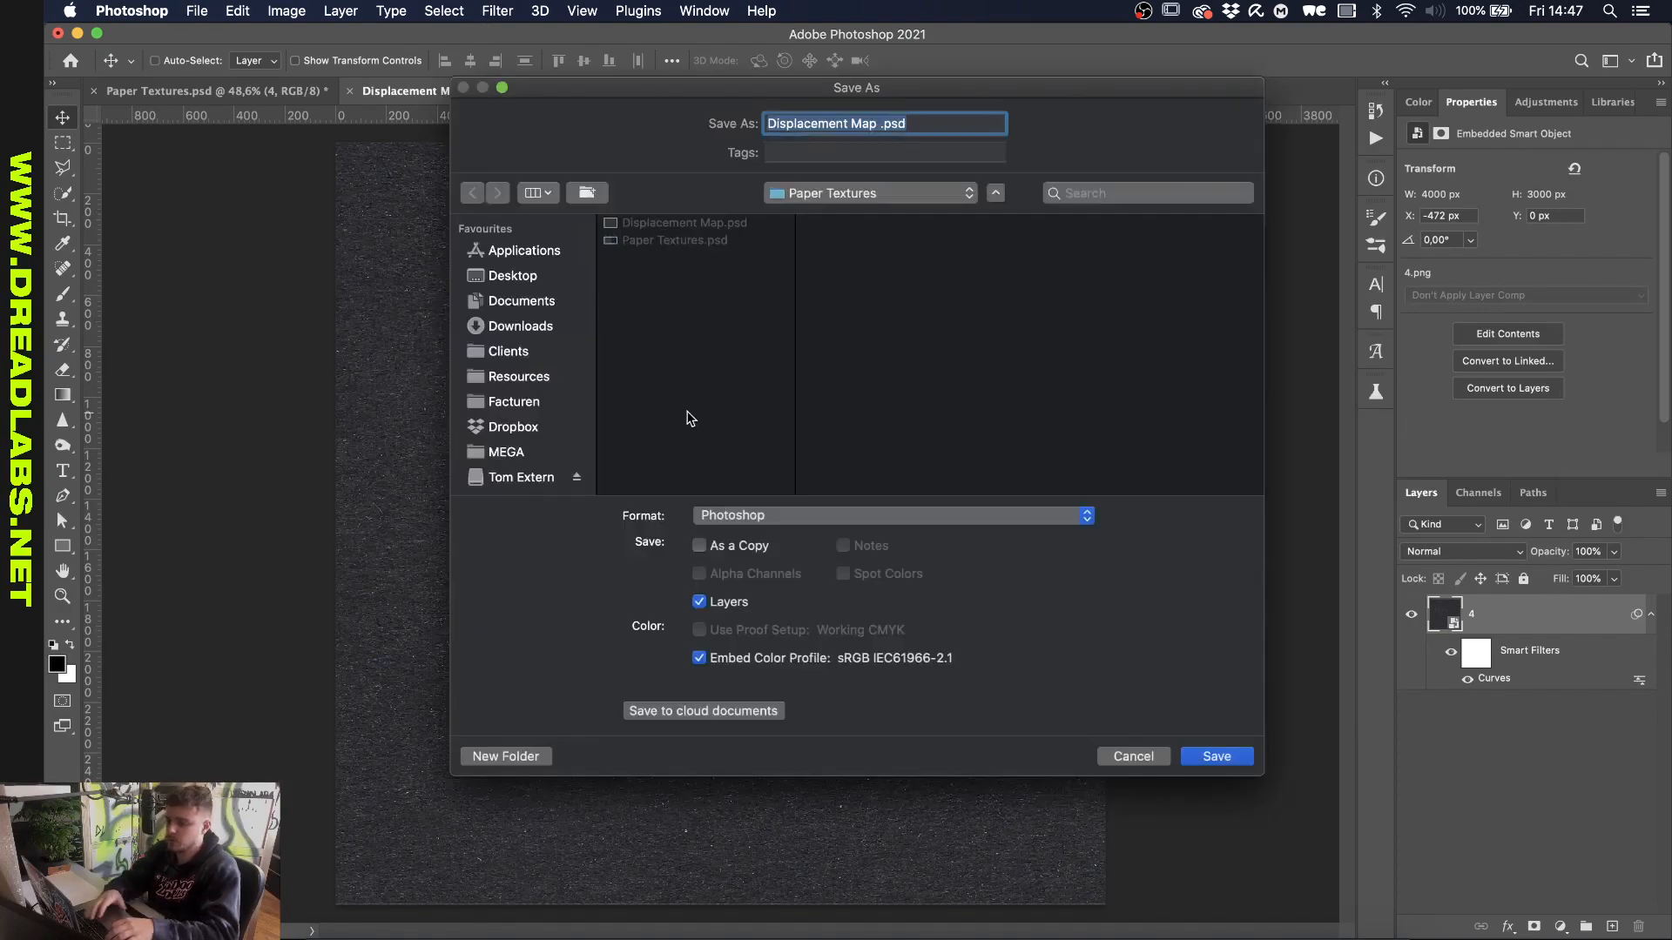
text(Displacement )
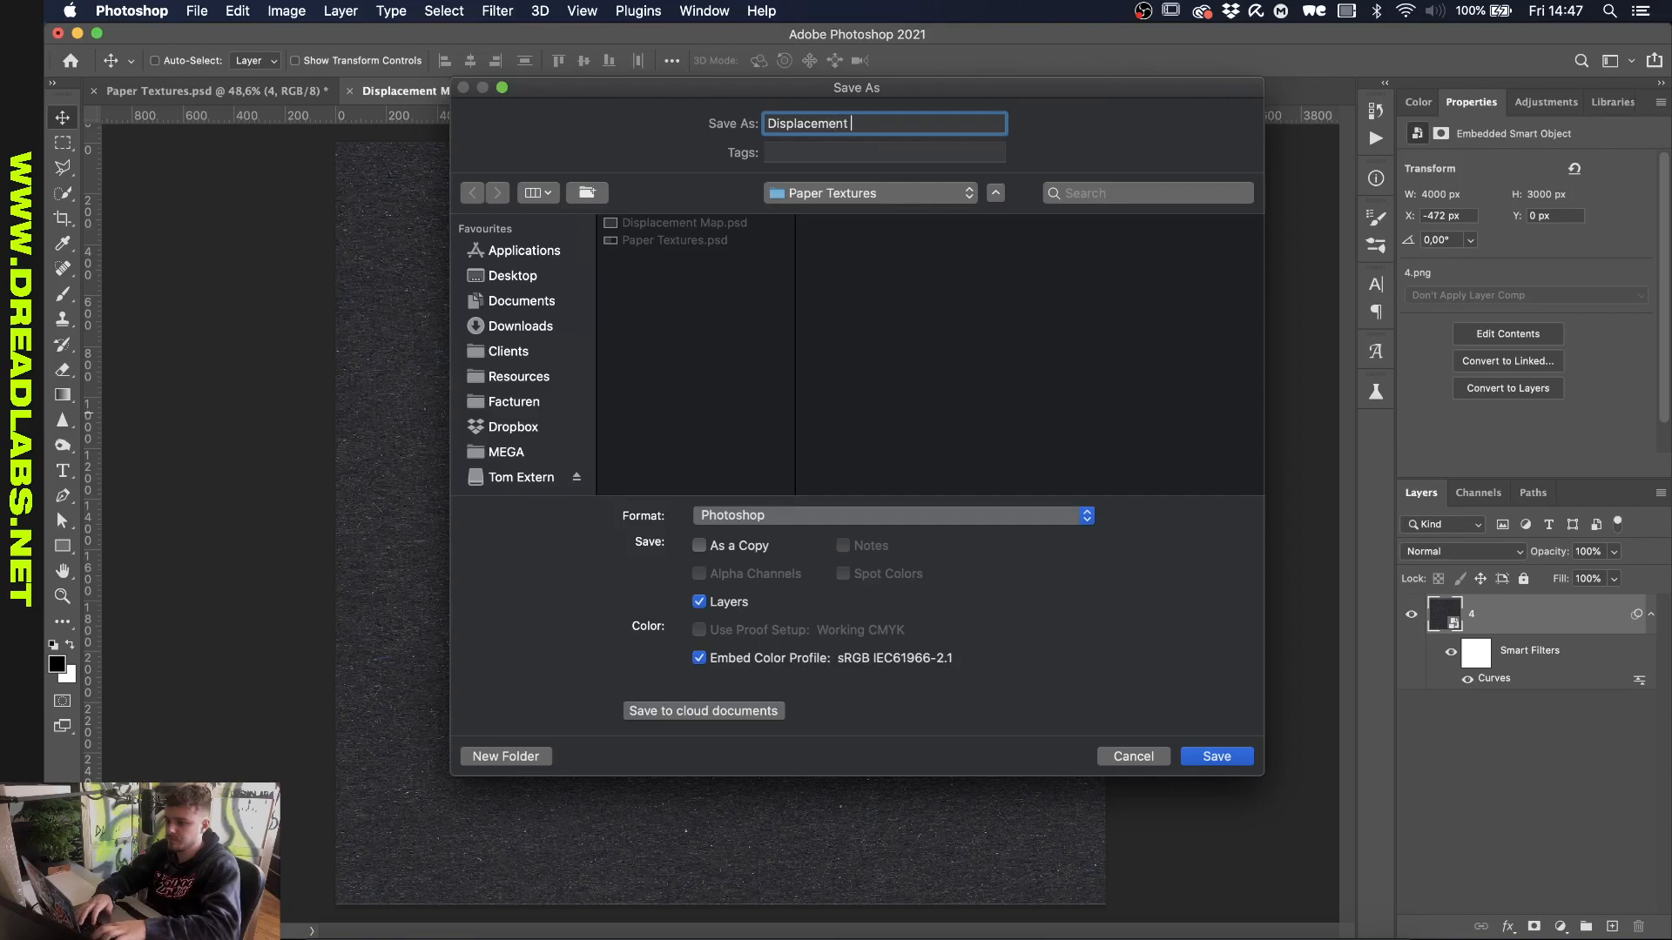
text(Map 2)
key(Return)
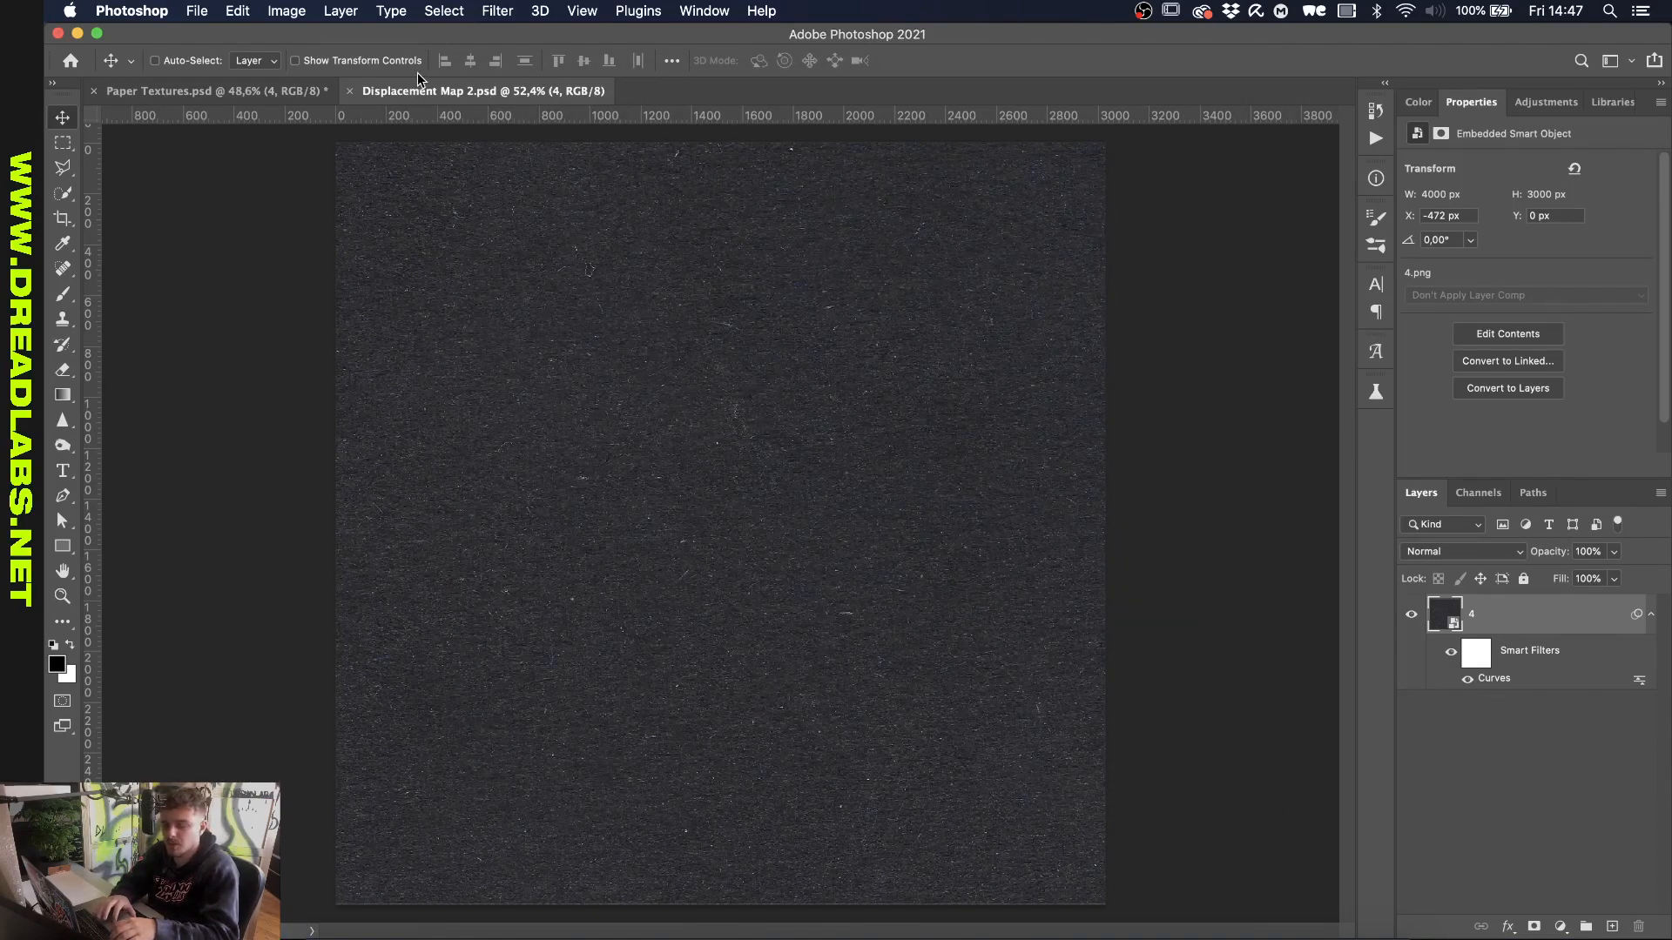
Step: In Paper Textures.psd, apply a Displace filter to the Displacement Map text layer at 10 horizontal and vertical scale, using Displacement Map 2.psd as the map
click(264, 81)
scroll(1224, 553, up, 3)
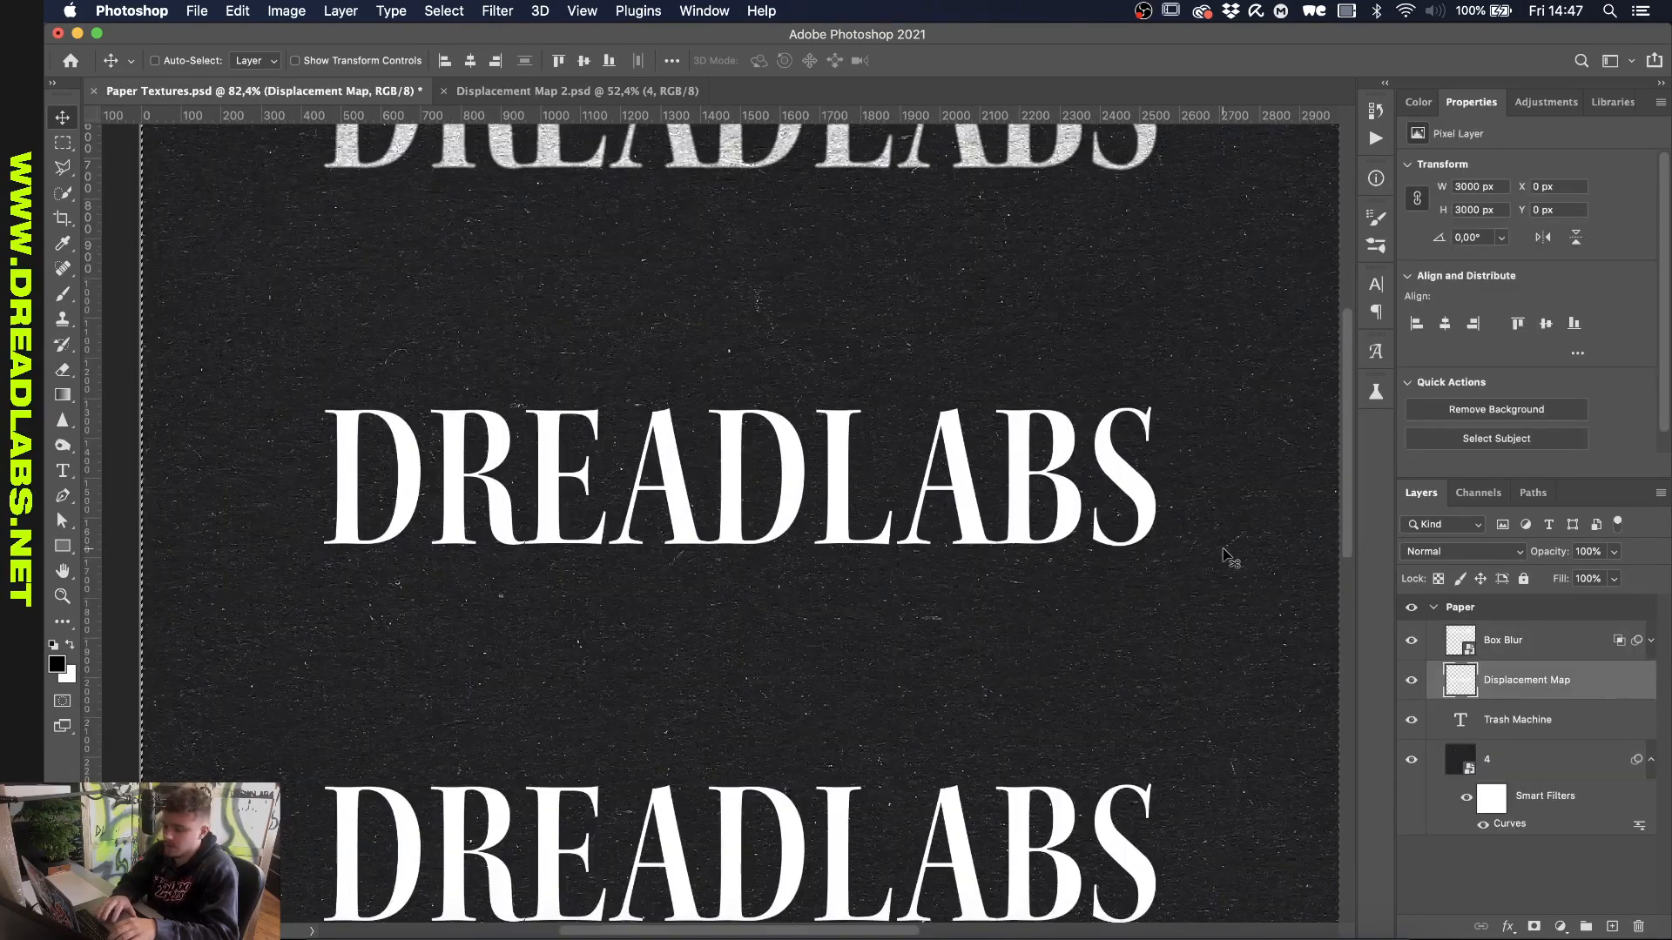
scroll(717, 512, up, 1)
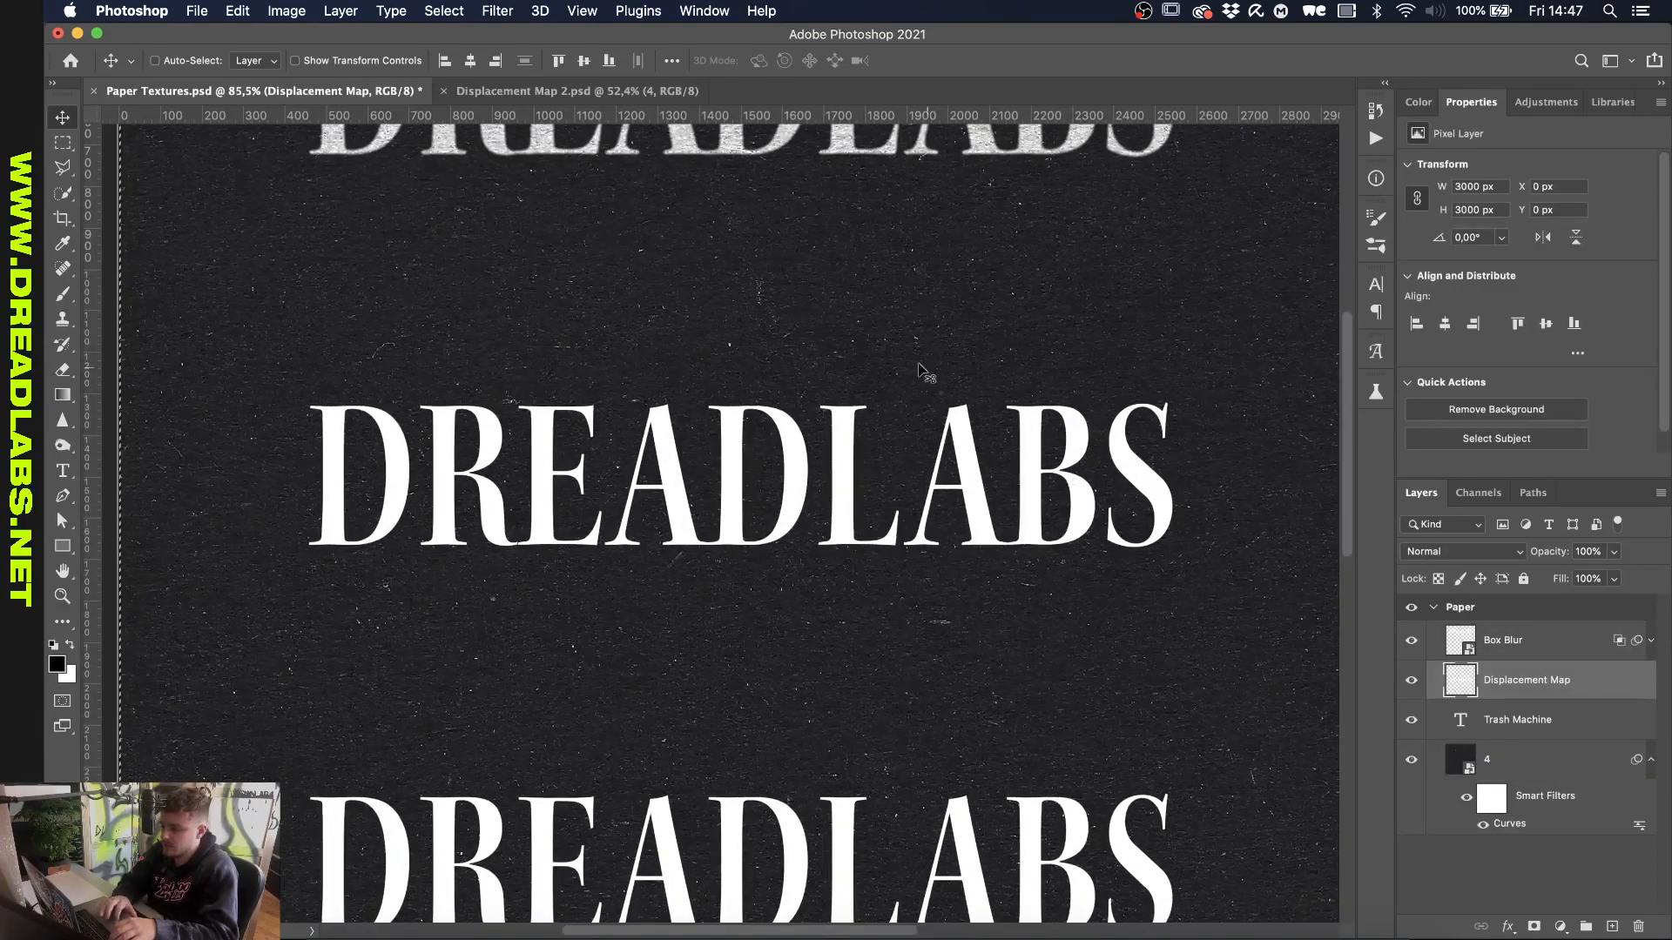
click(488, 12)
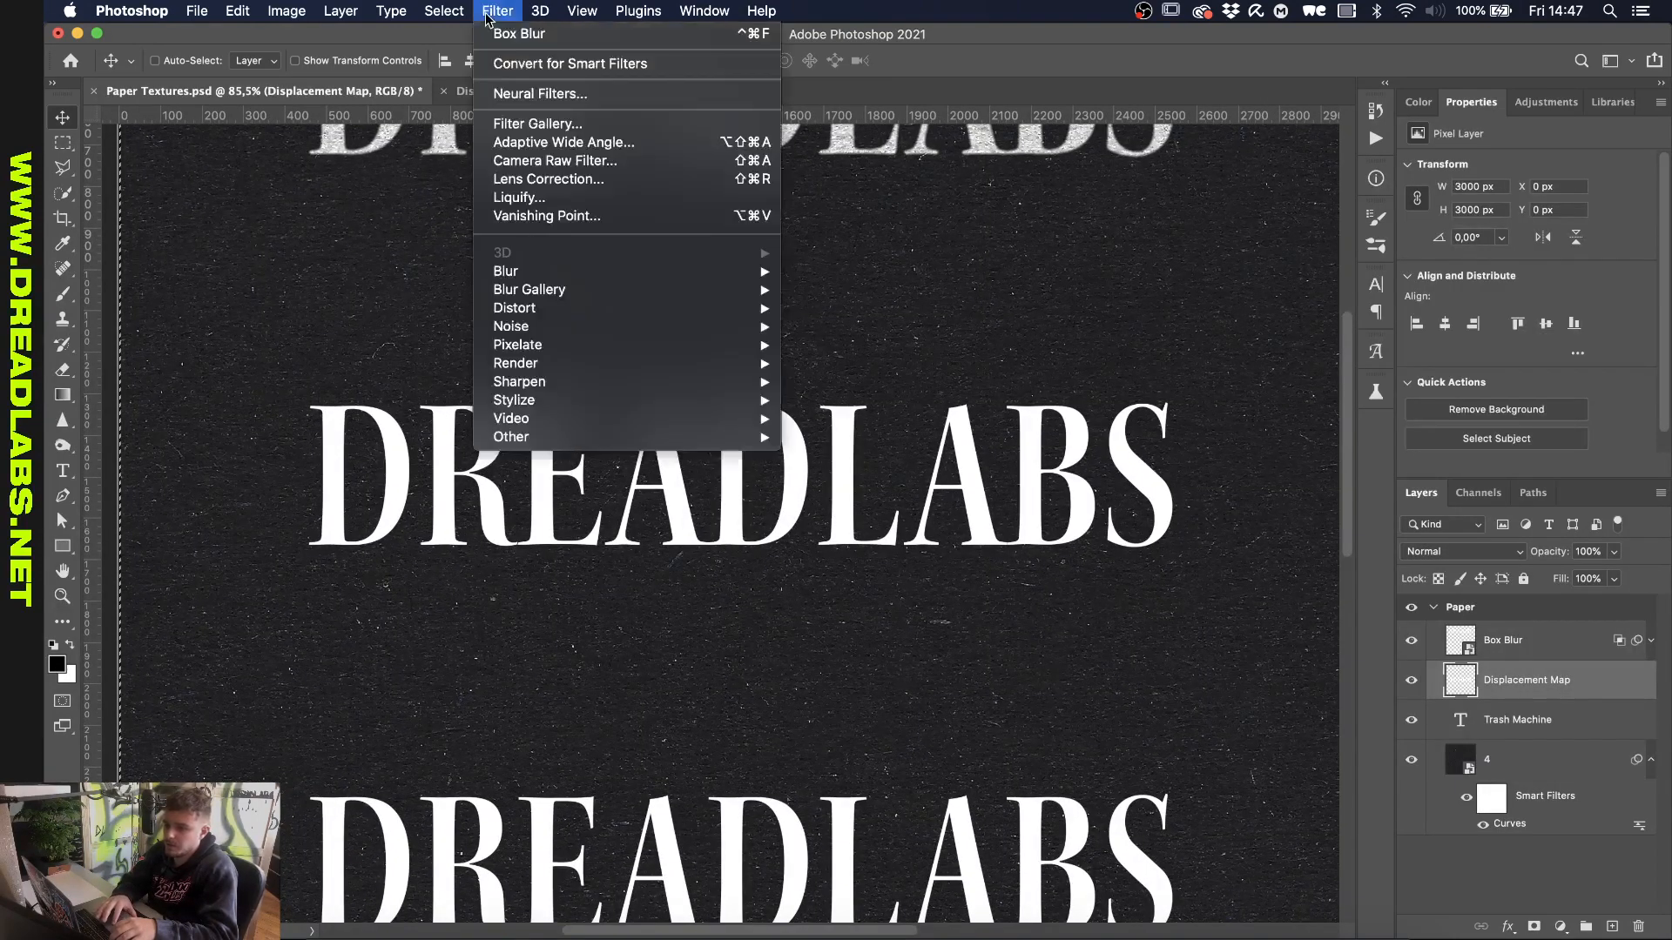
mouse_move(627, 308)
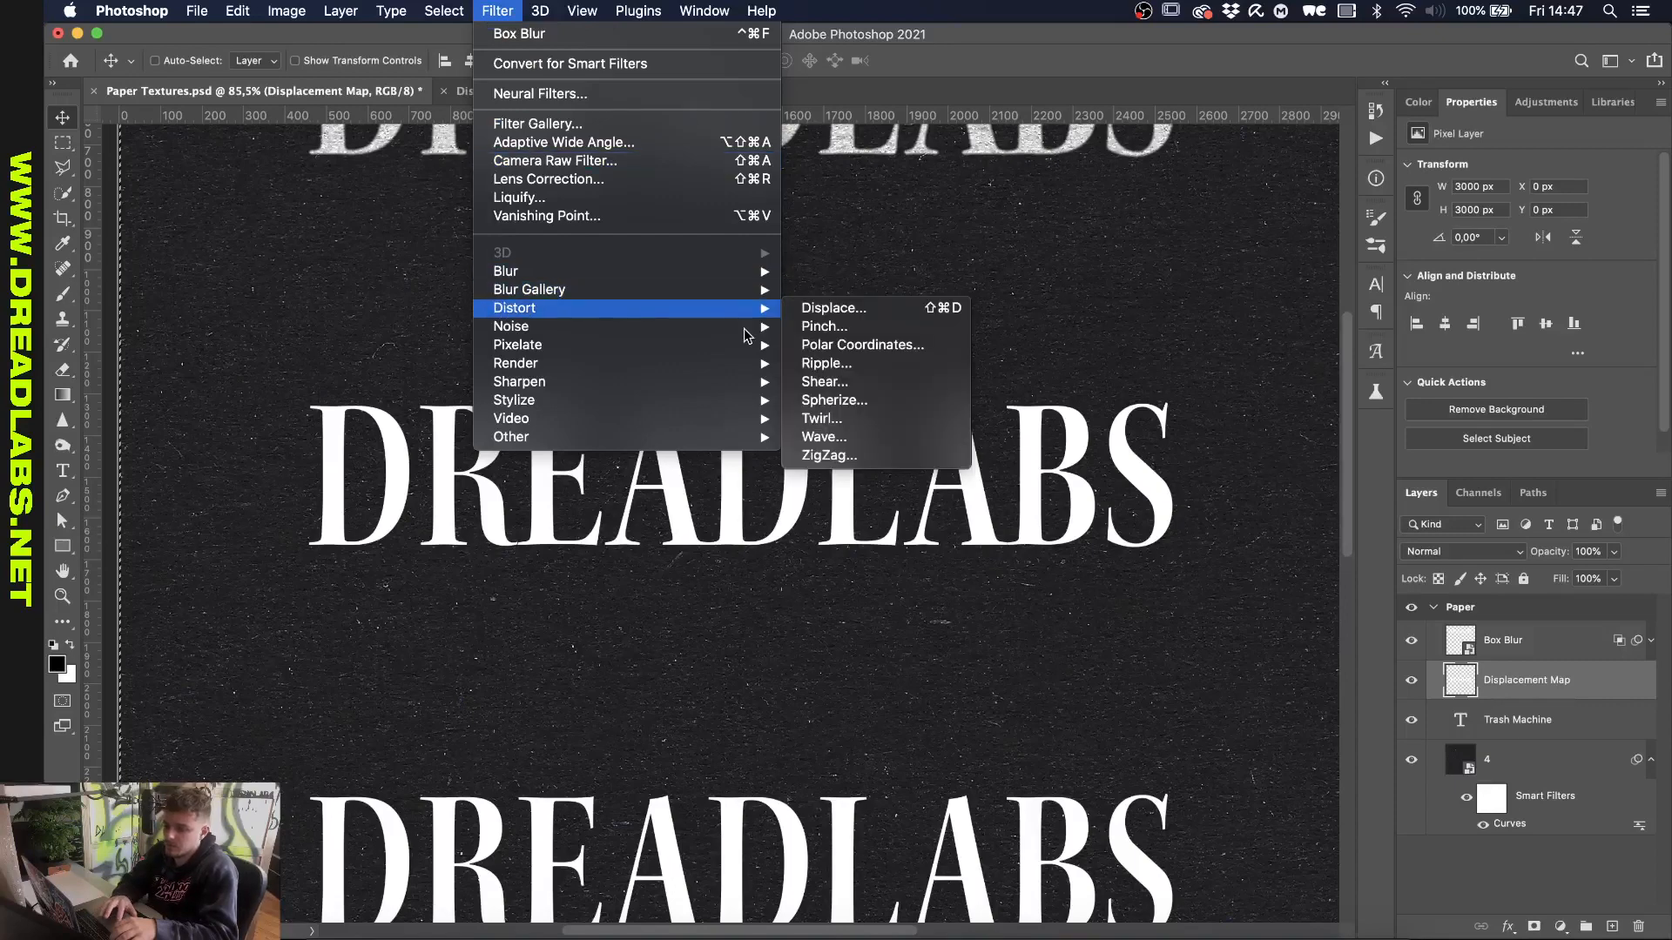
click(834, 308)
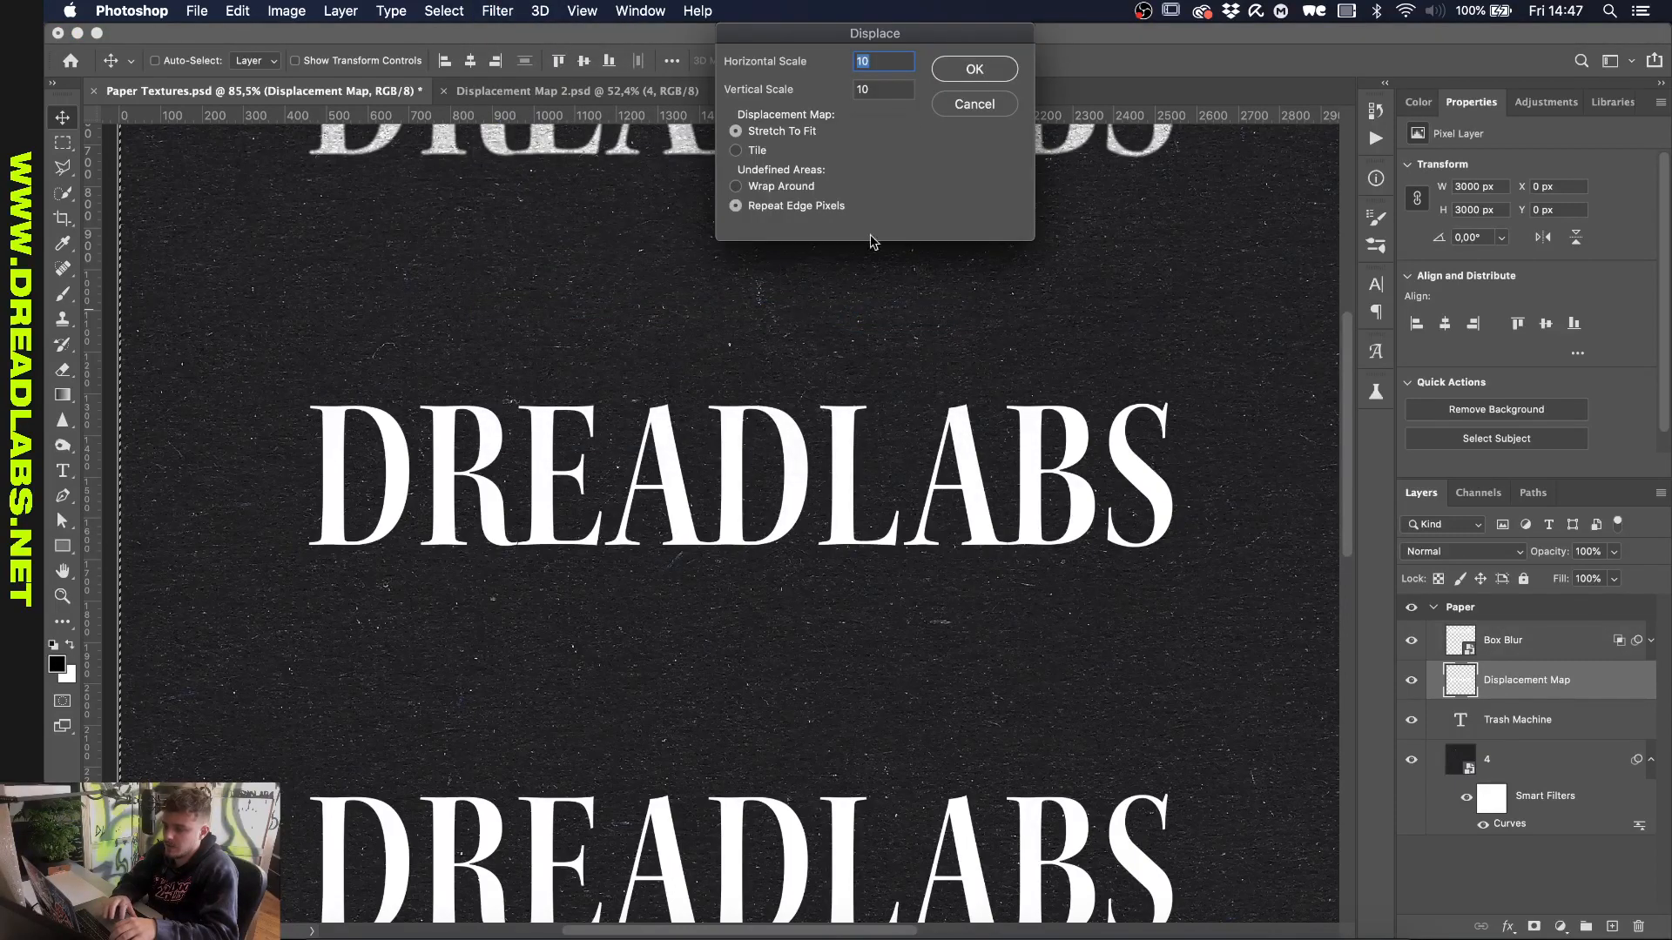
click(973, 70)
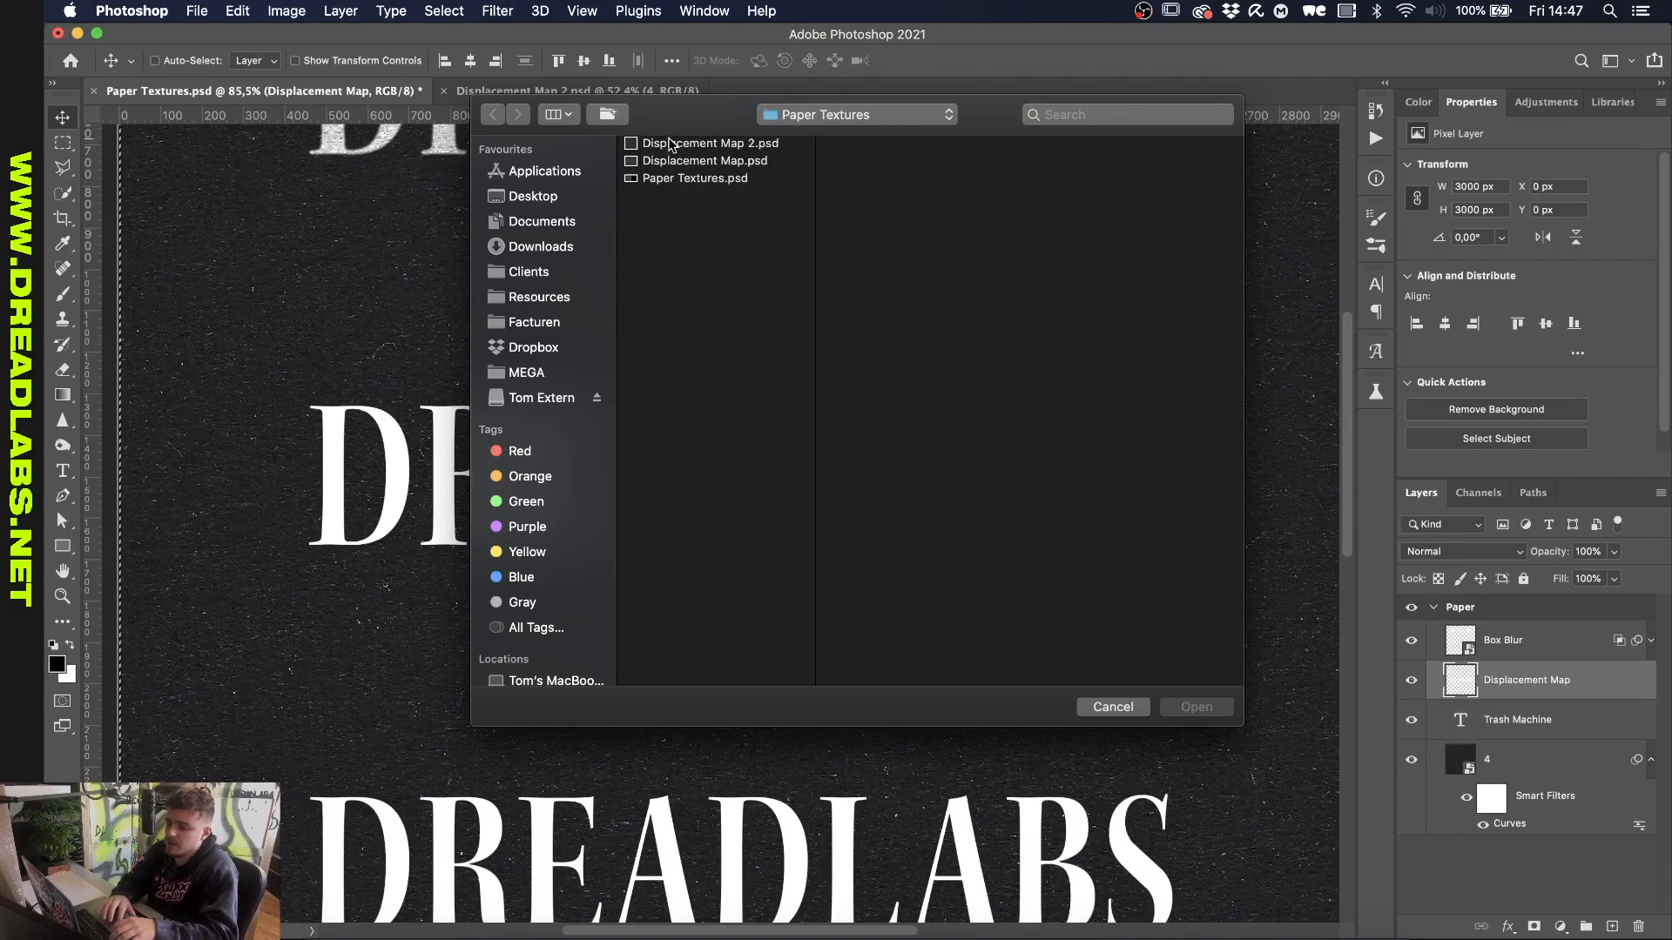
click(757, 146)
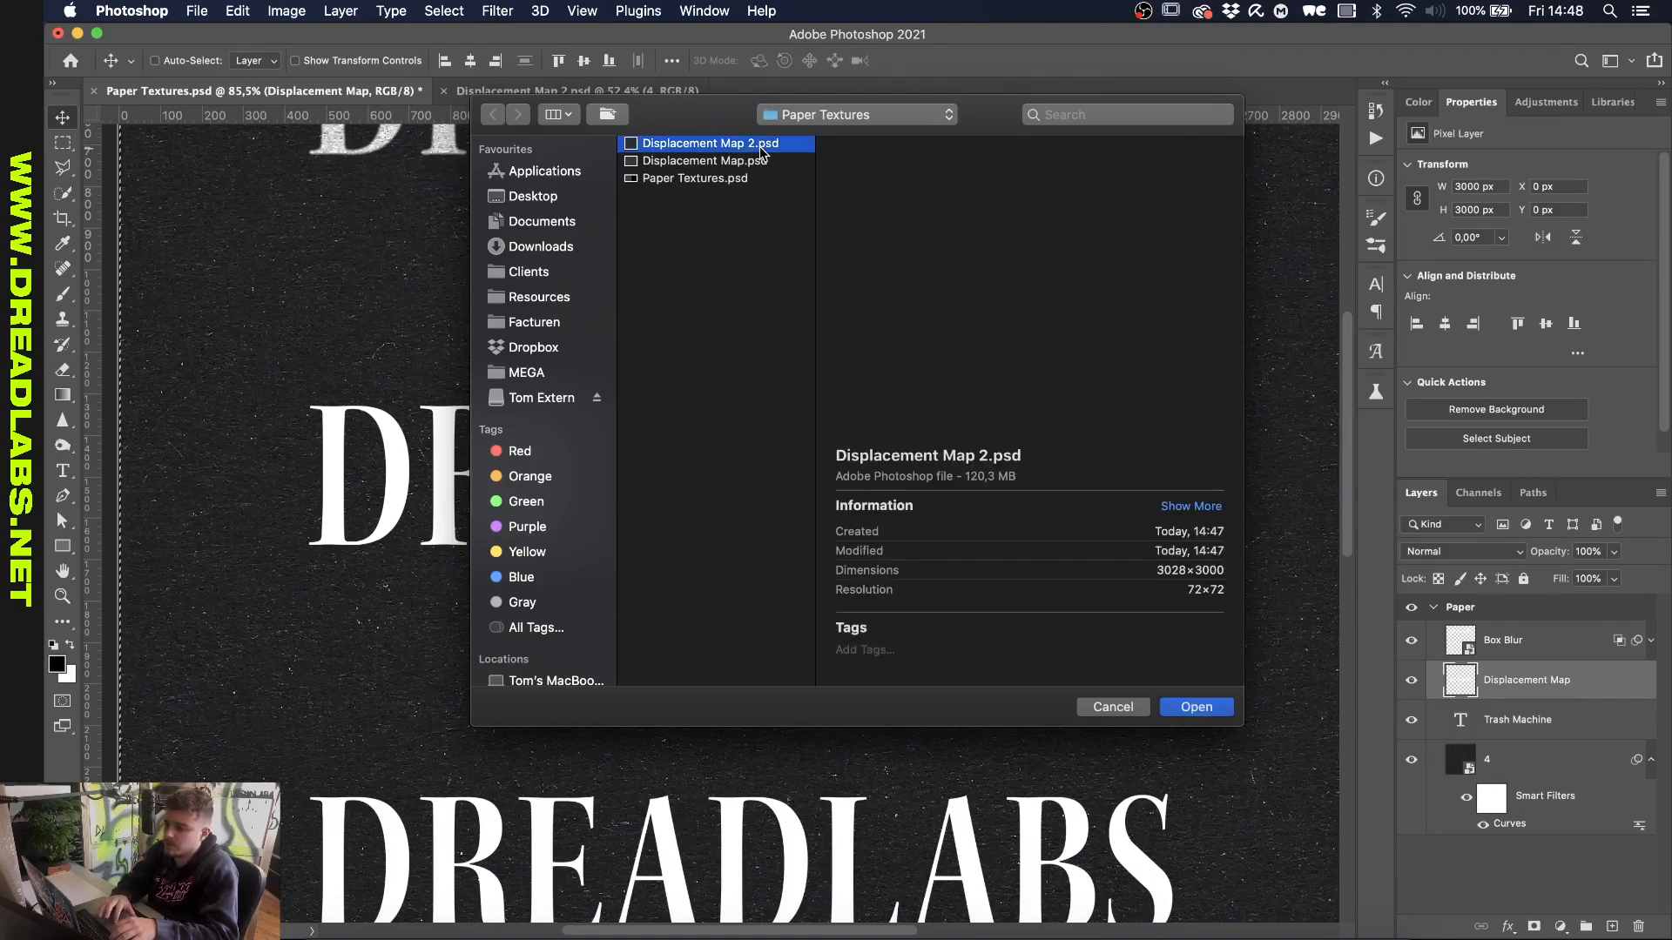
click(1210, 707)
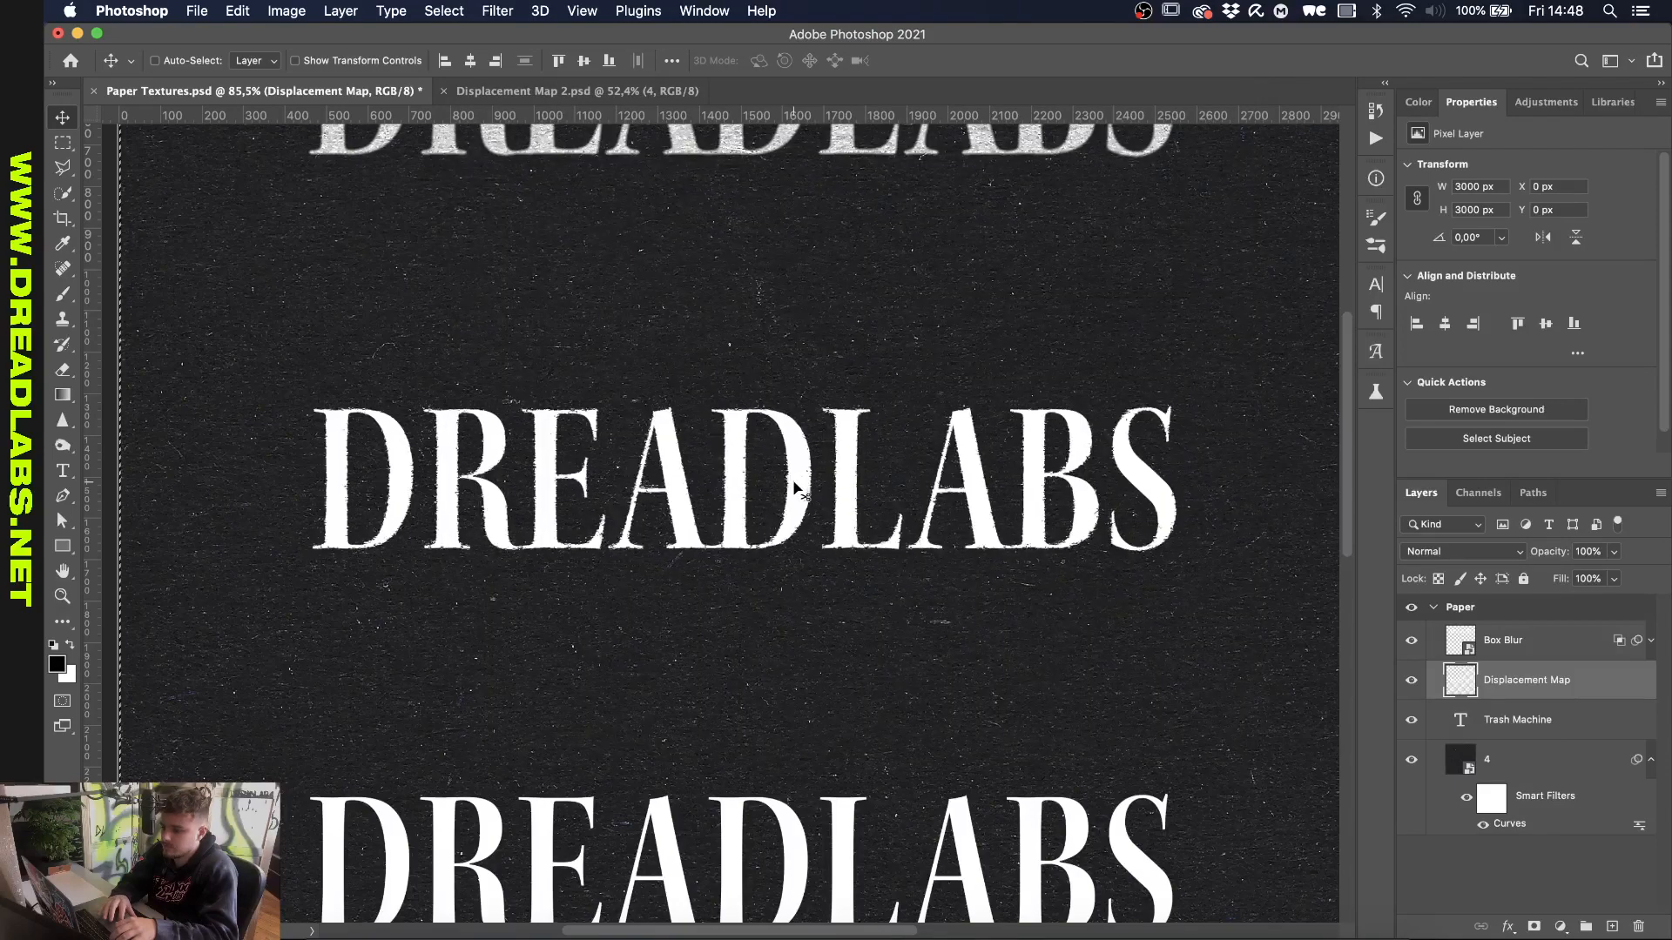
Step: Blend the paper texture into the Displacement Map text layer by splitting the Blend If Underlying Layer shadow point to 0 / 43
scroll(794, 488, up, 6)
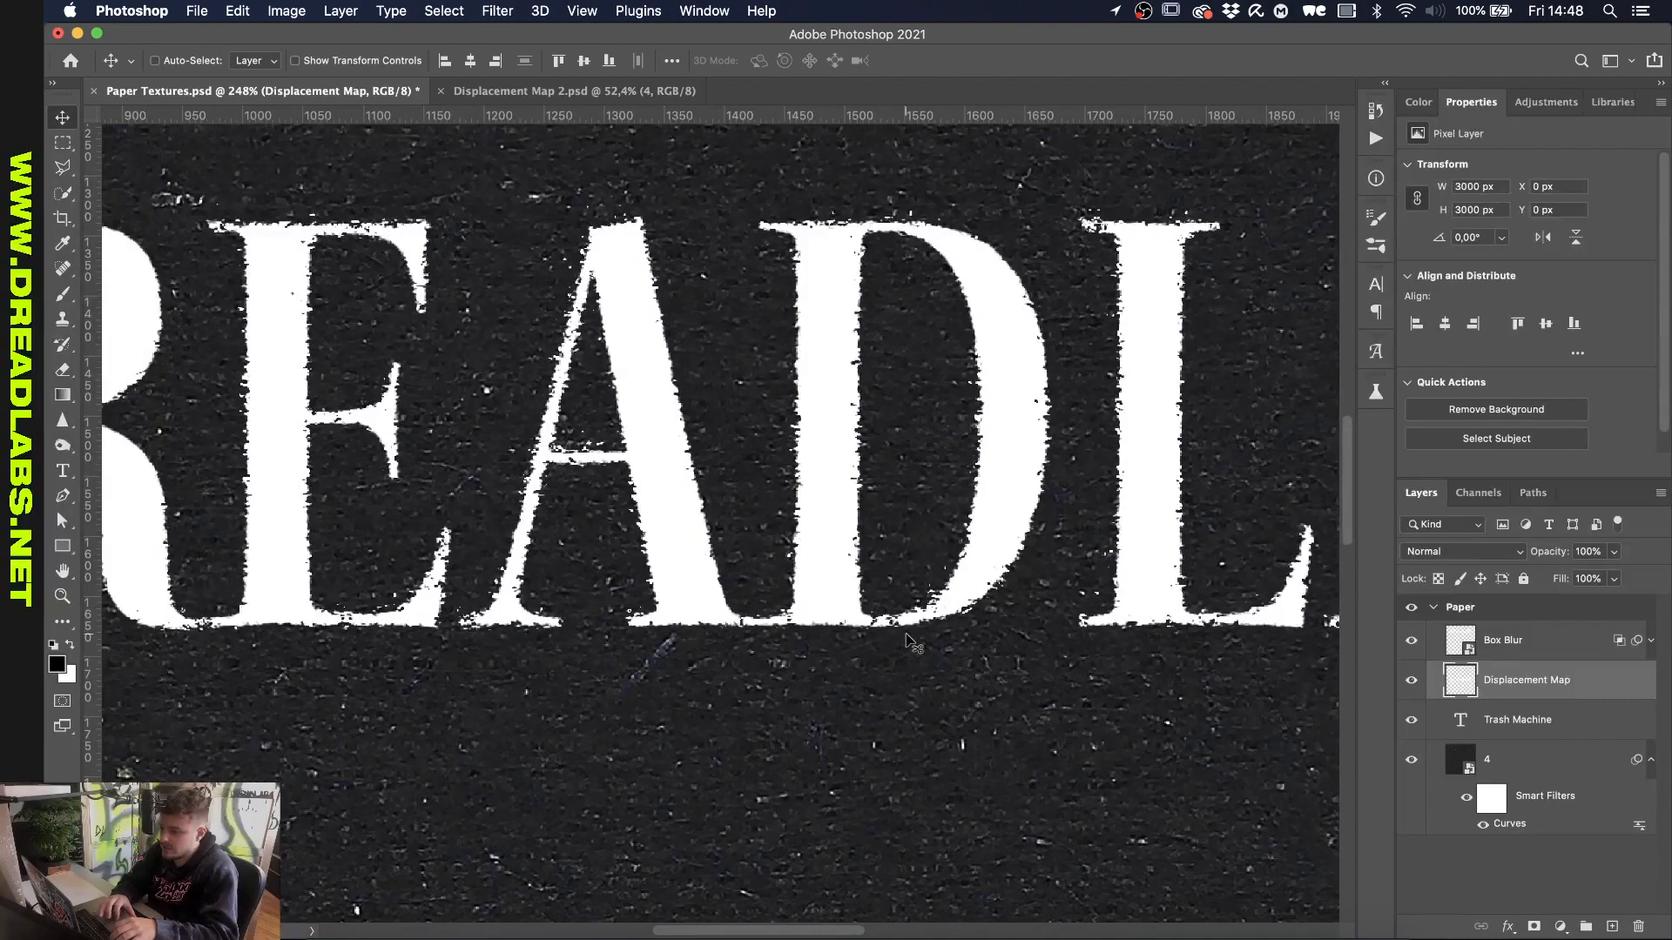
double_click(1632, 690)
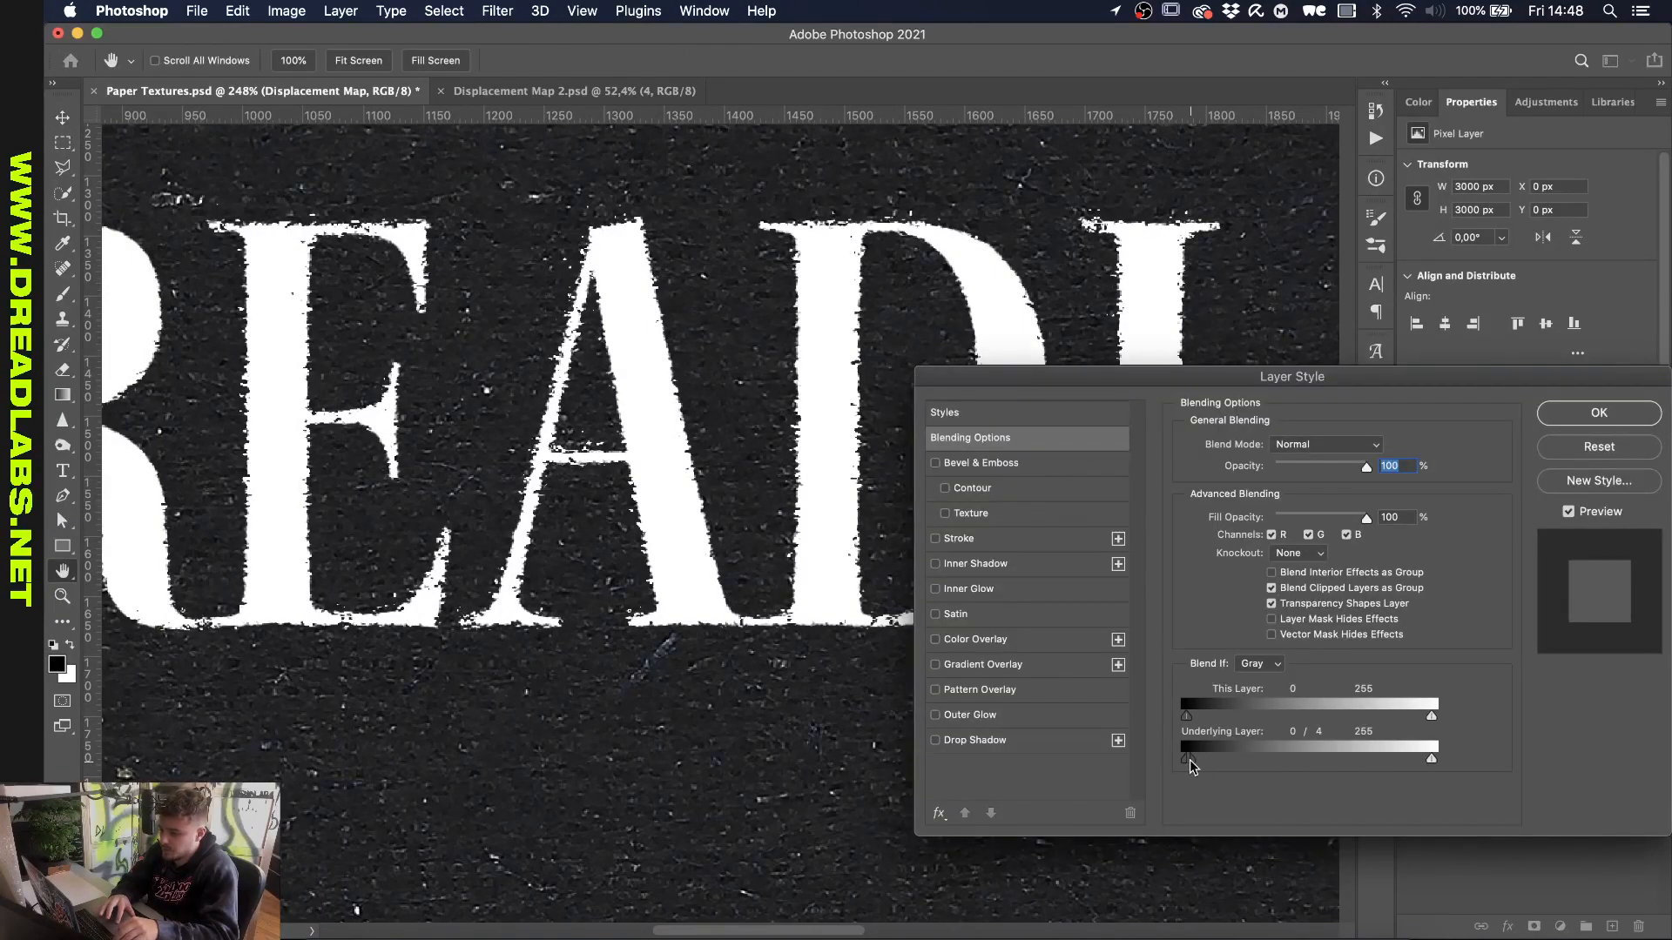
drag(1189, 760, 1229, 764)
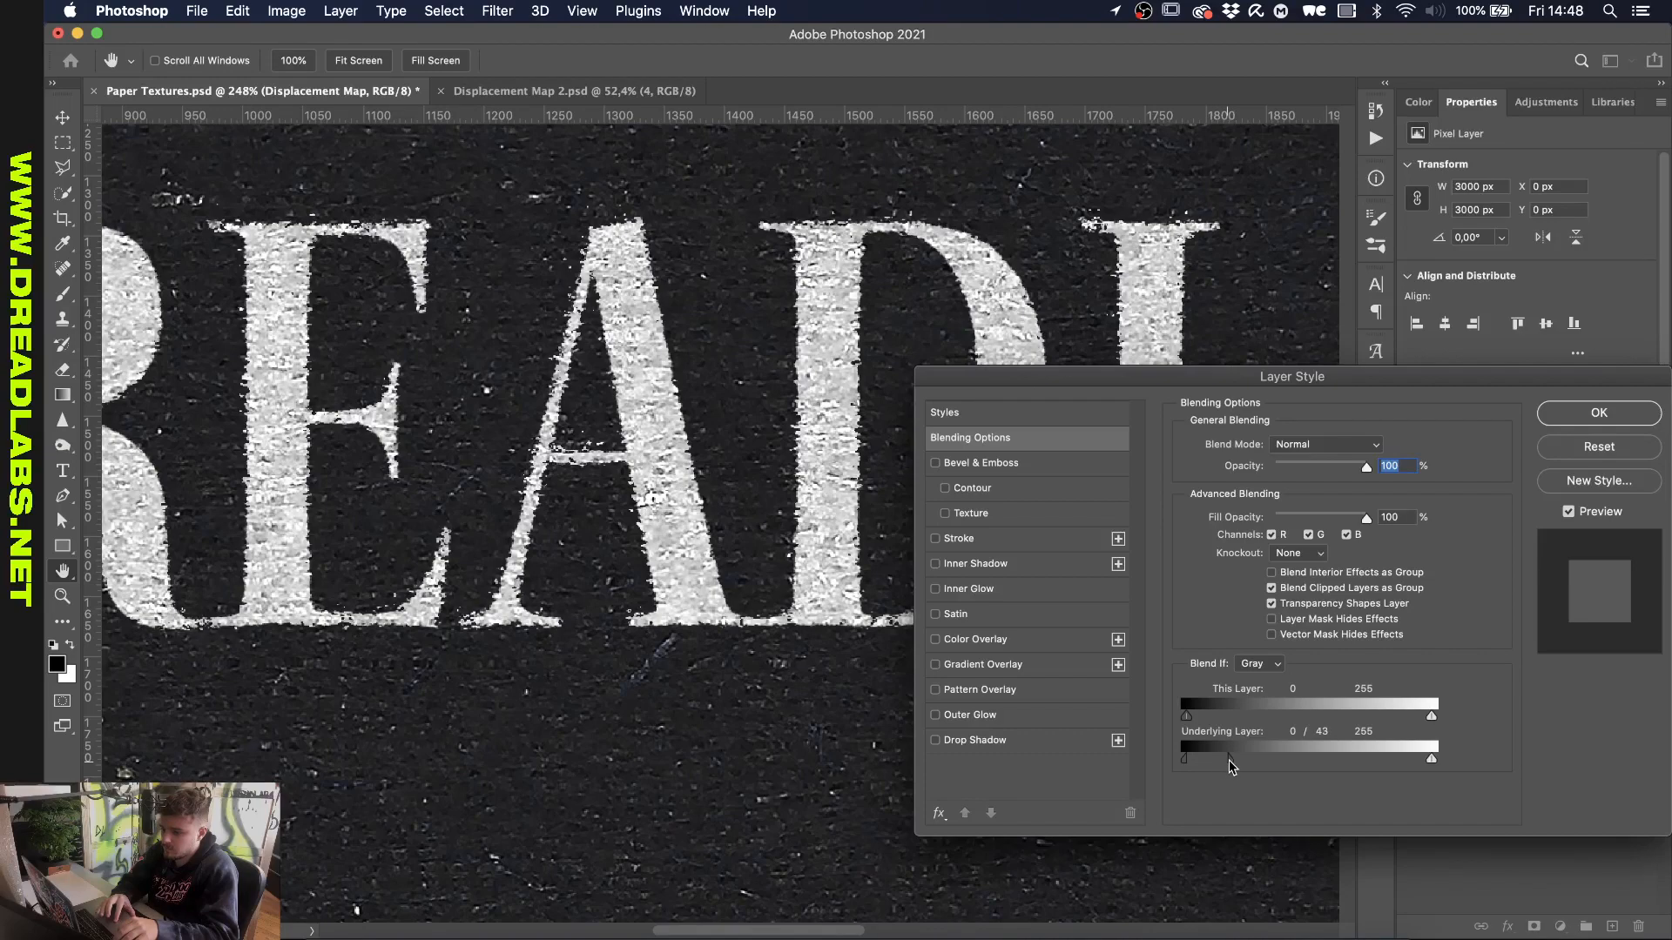
key(Return)
scroll(853, 550, down, 8)
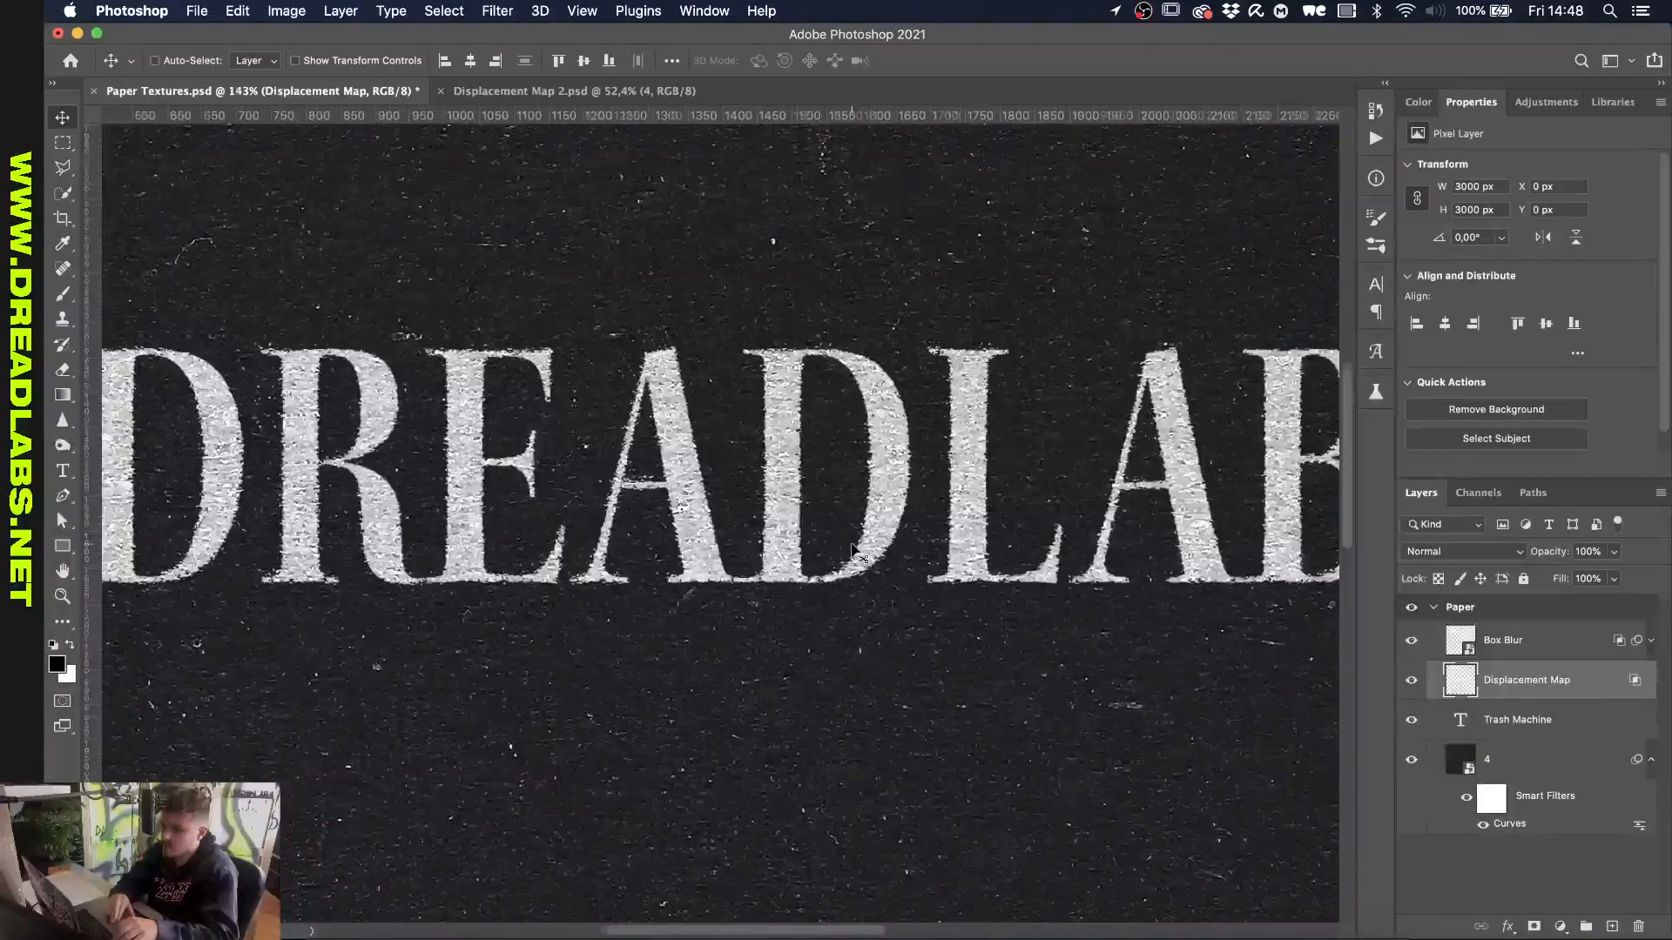
scroll(853, 550, down, 4)
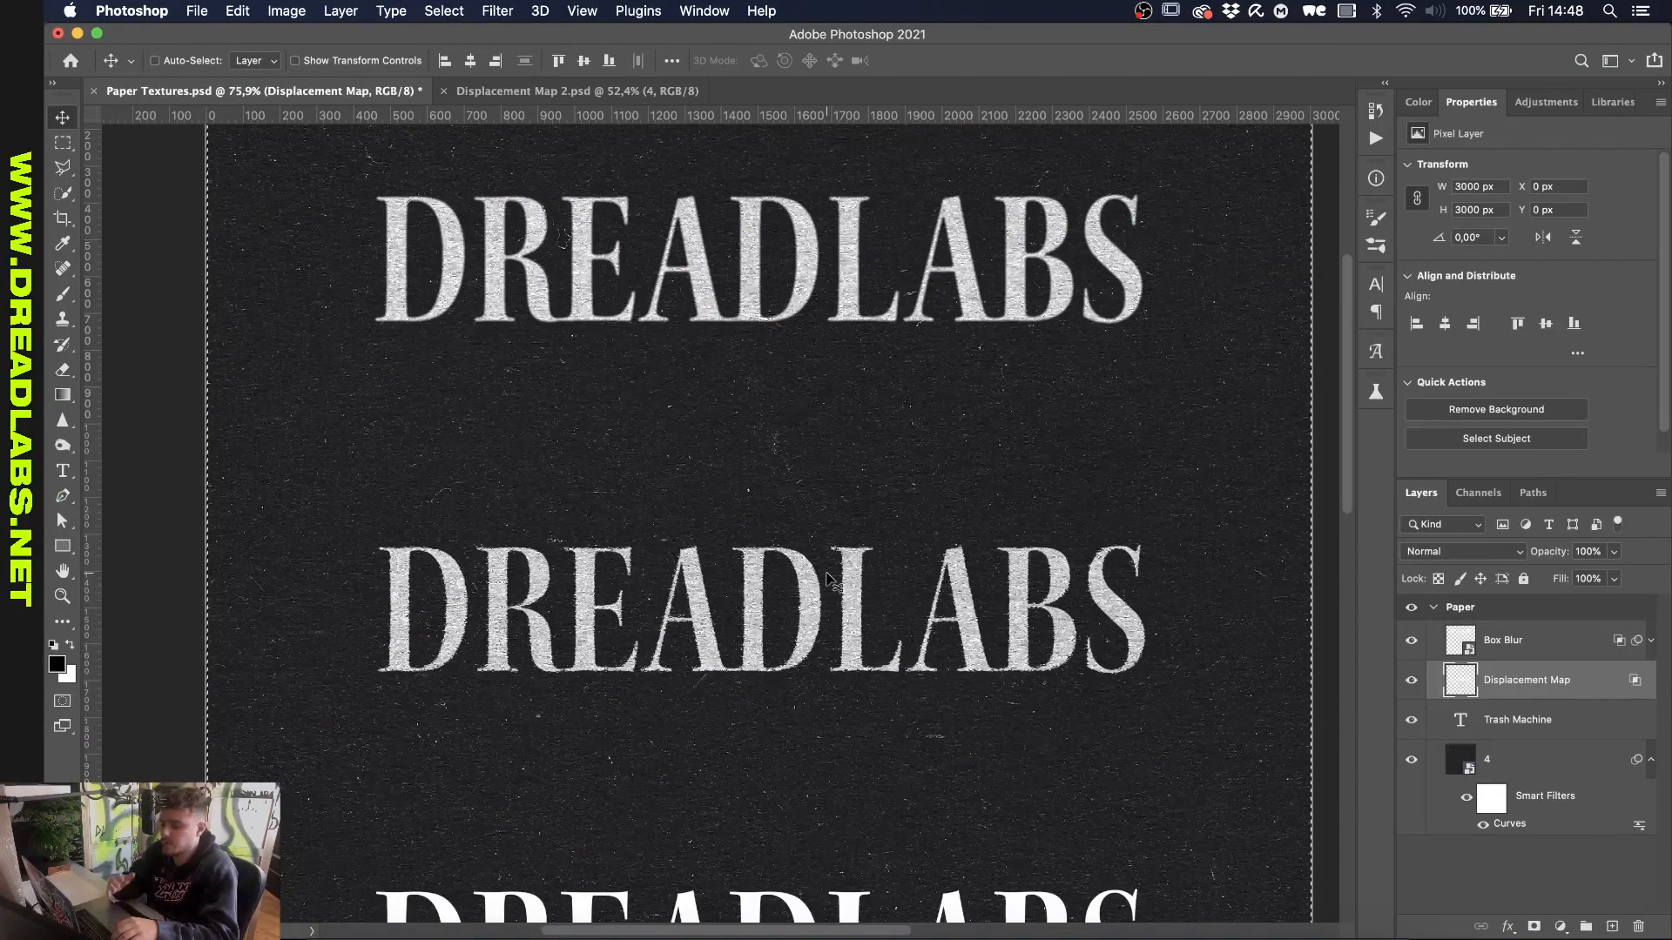
scroll(823, 580, down, 2)
scroll(827, 579, up, 2)
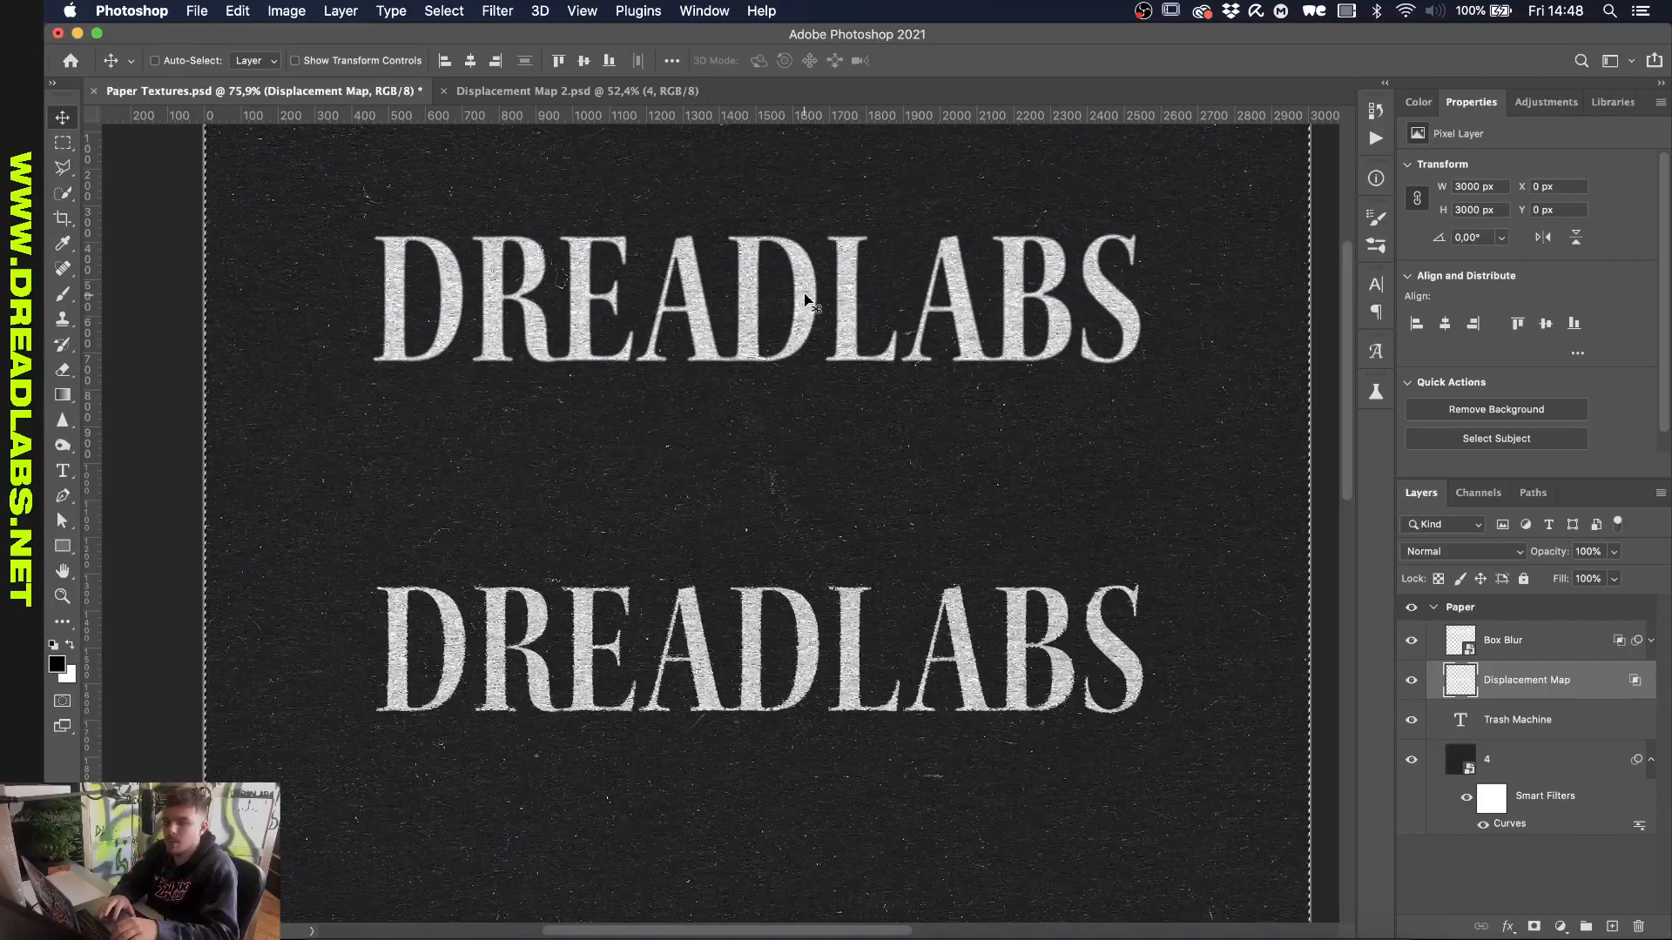
Step: Soften the Displacement Map text with a Box Blur of 1 pixel radius
scroll(980, 678, up, 5)
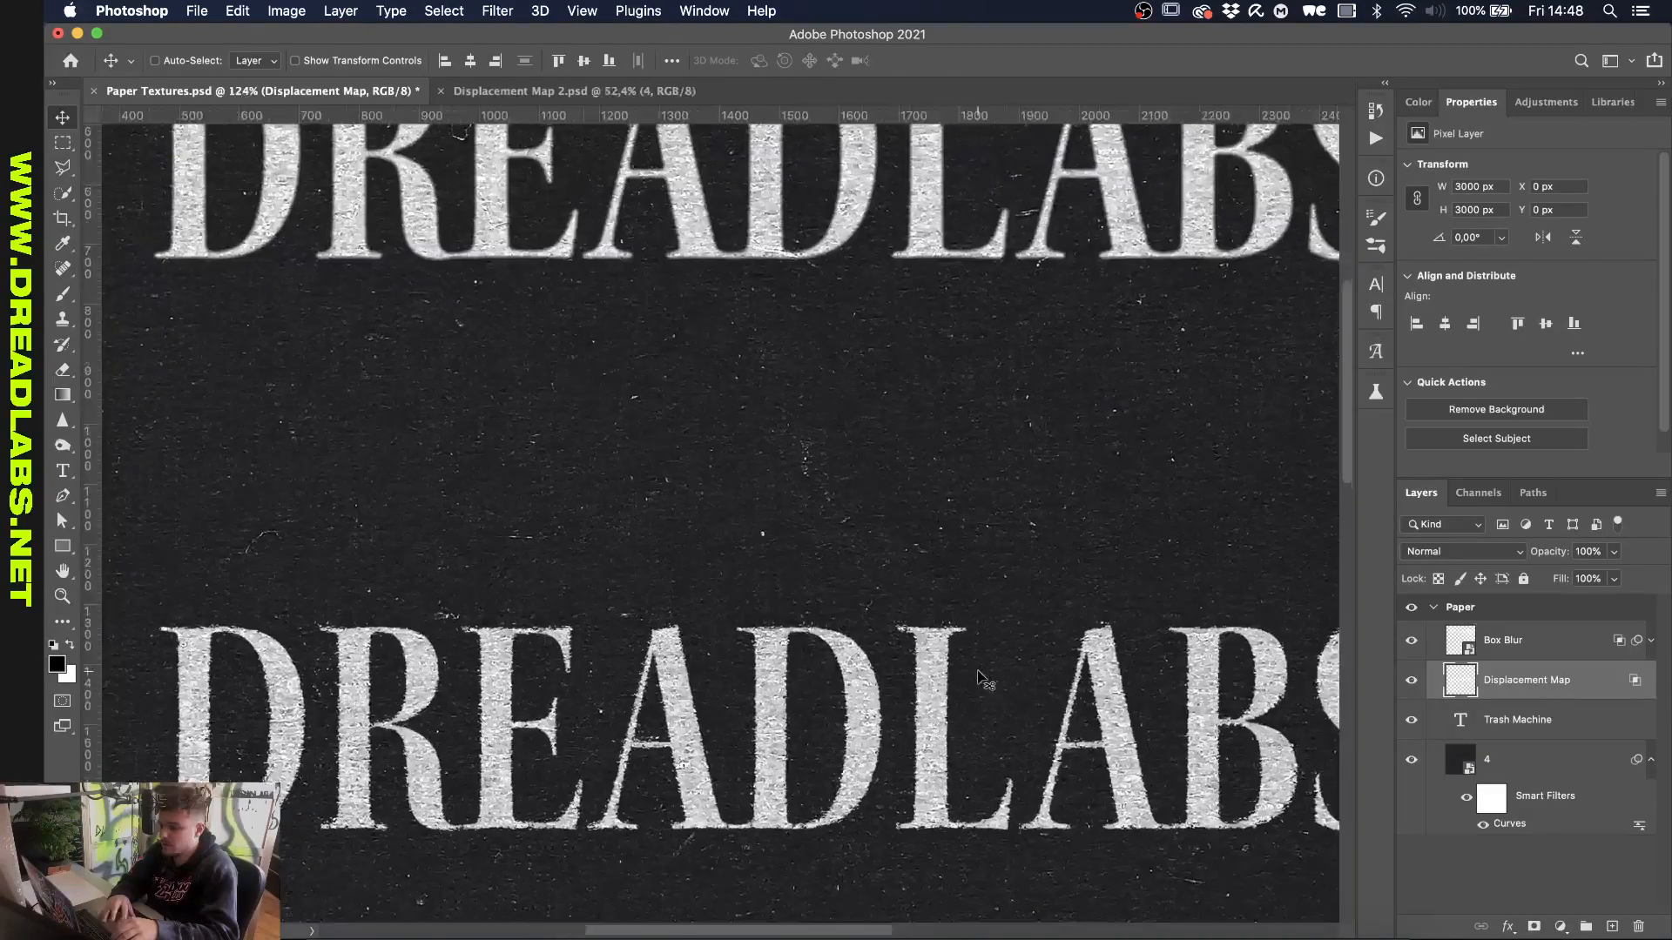
scroll(979, 678, up, 3)
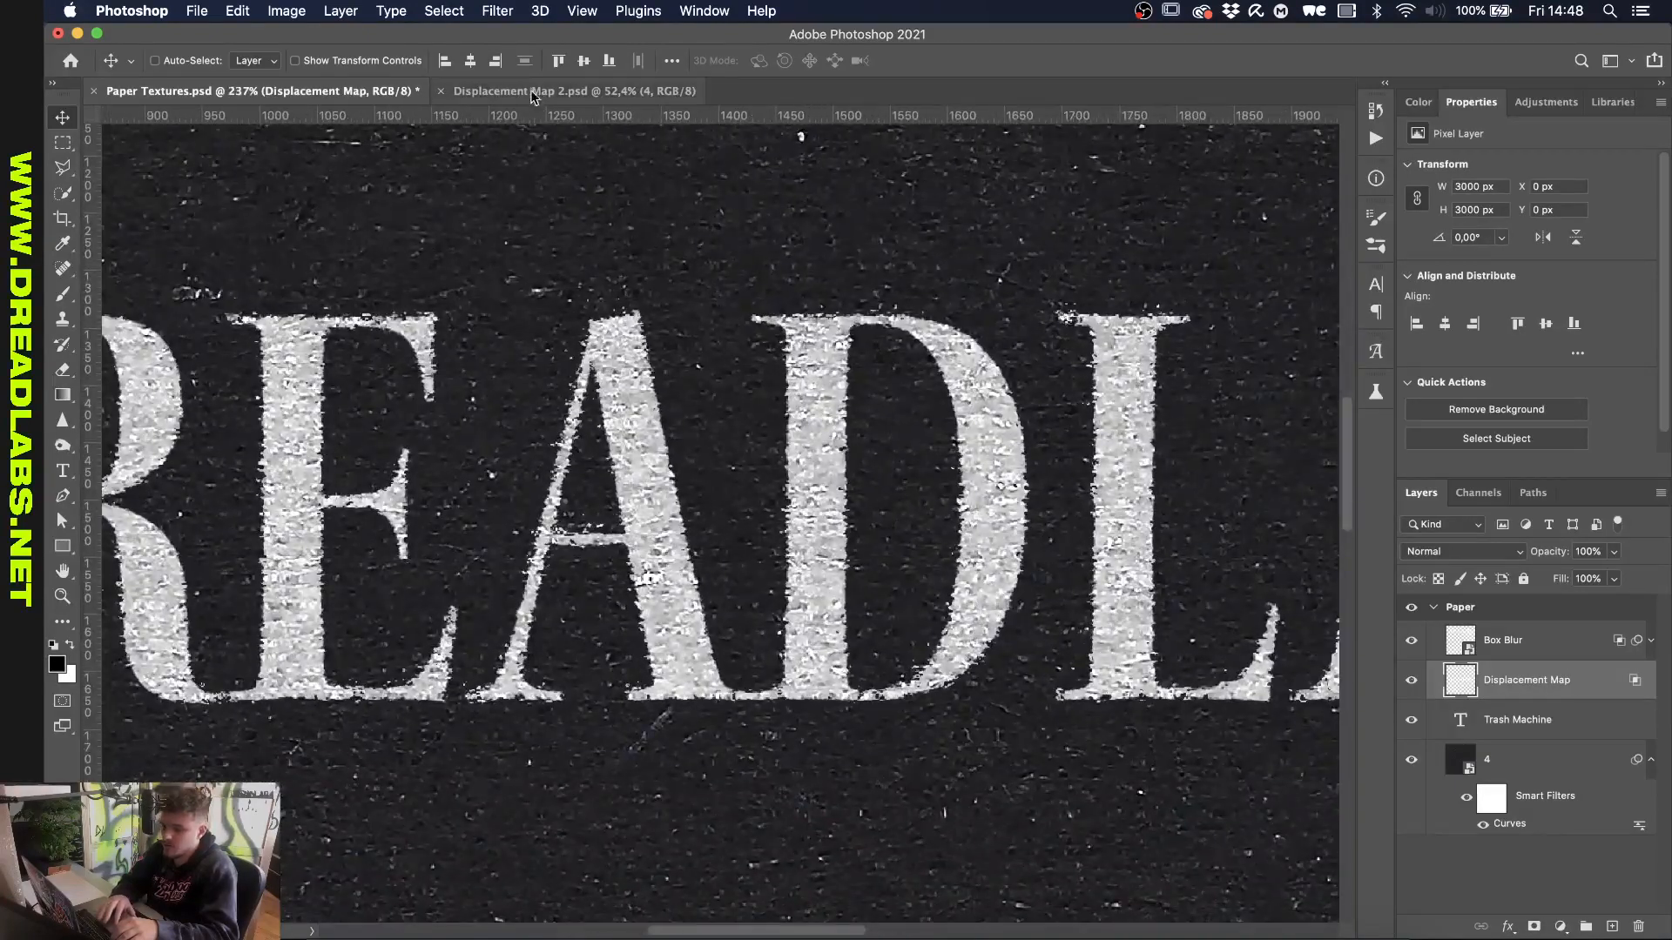
click(504, 13)
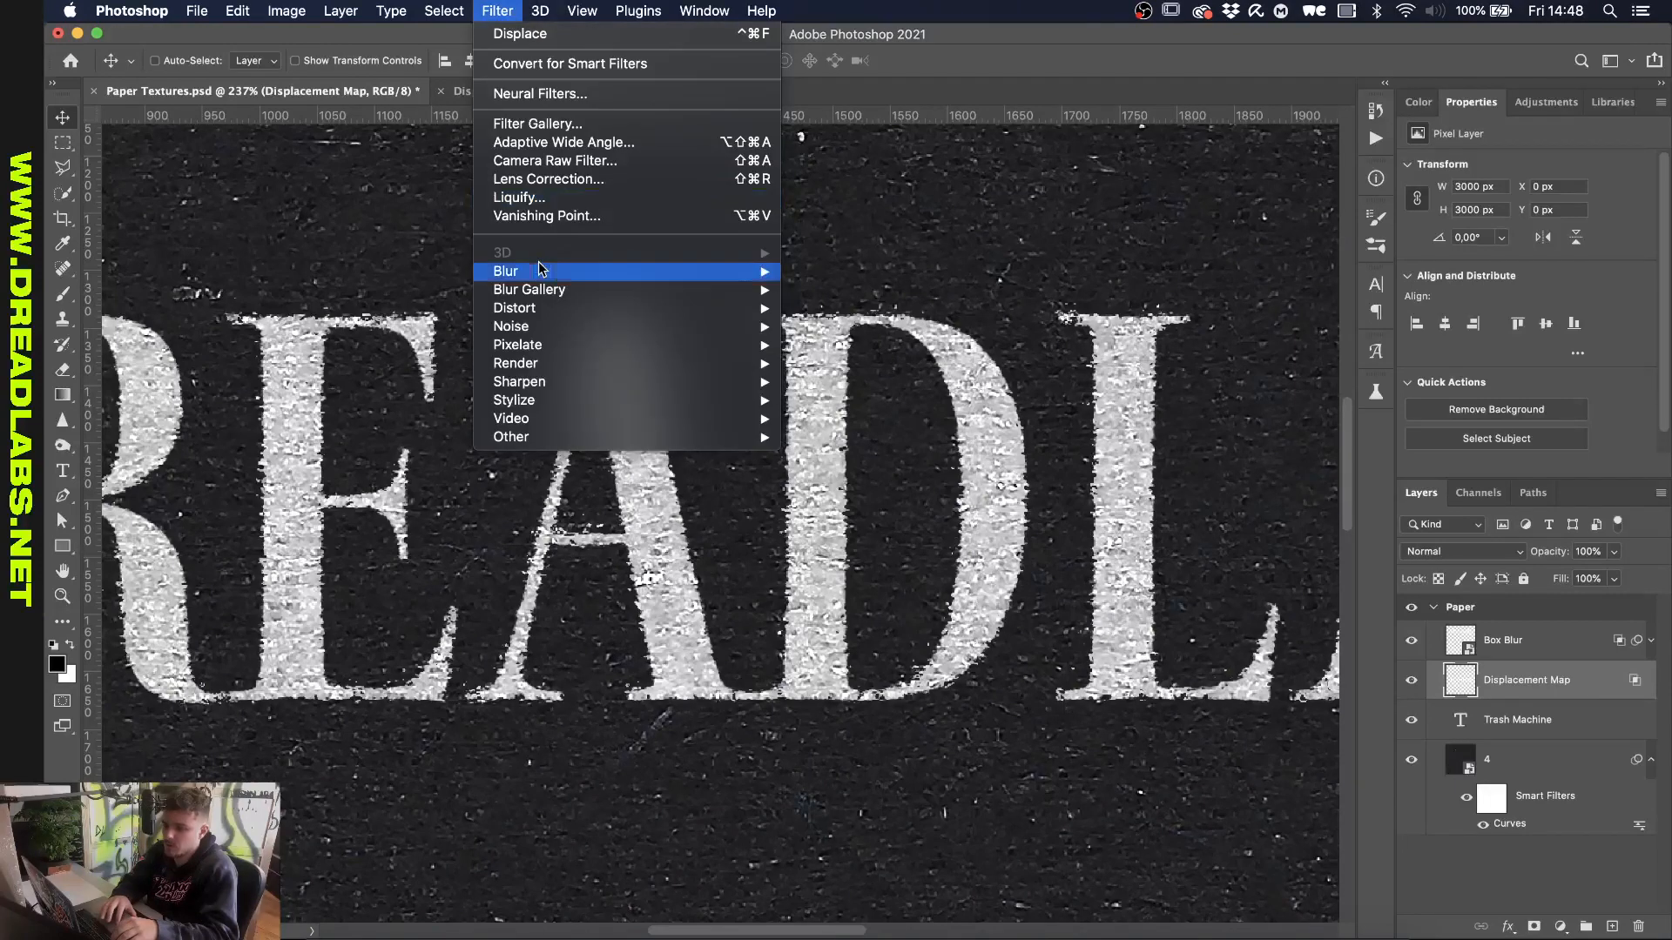
mouse_move(541, 270)
click(832, 327)
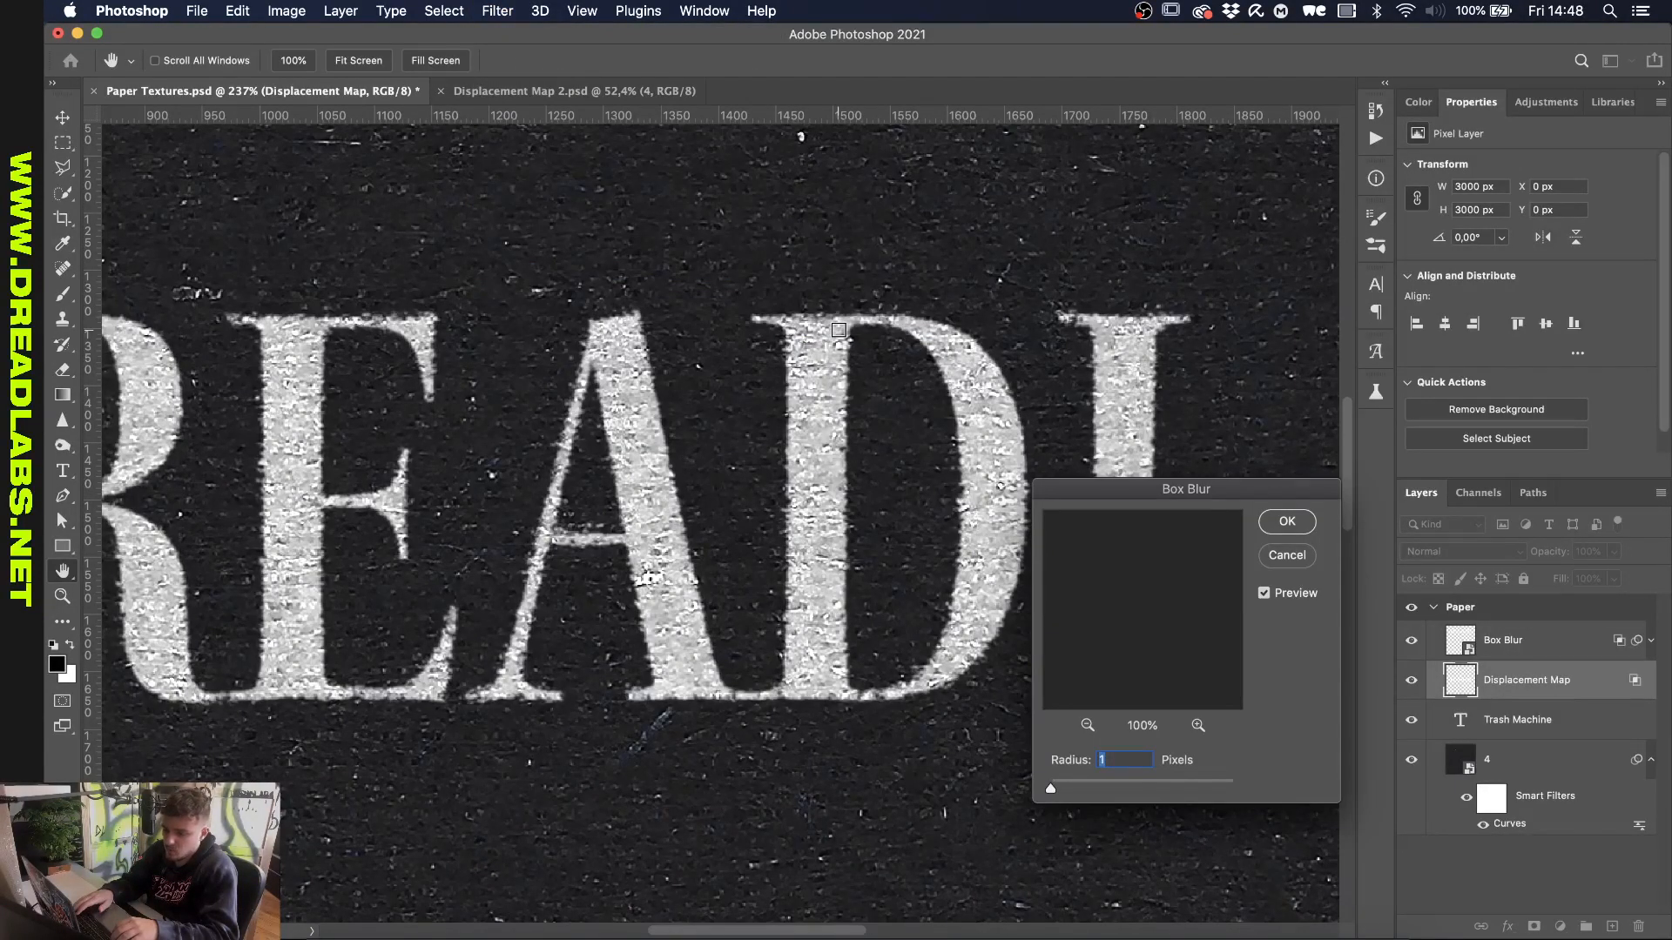
key(Return)
scroll(578, 315, up, 5)
scroll(577, 318, down, 6)
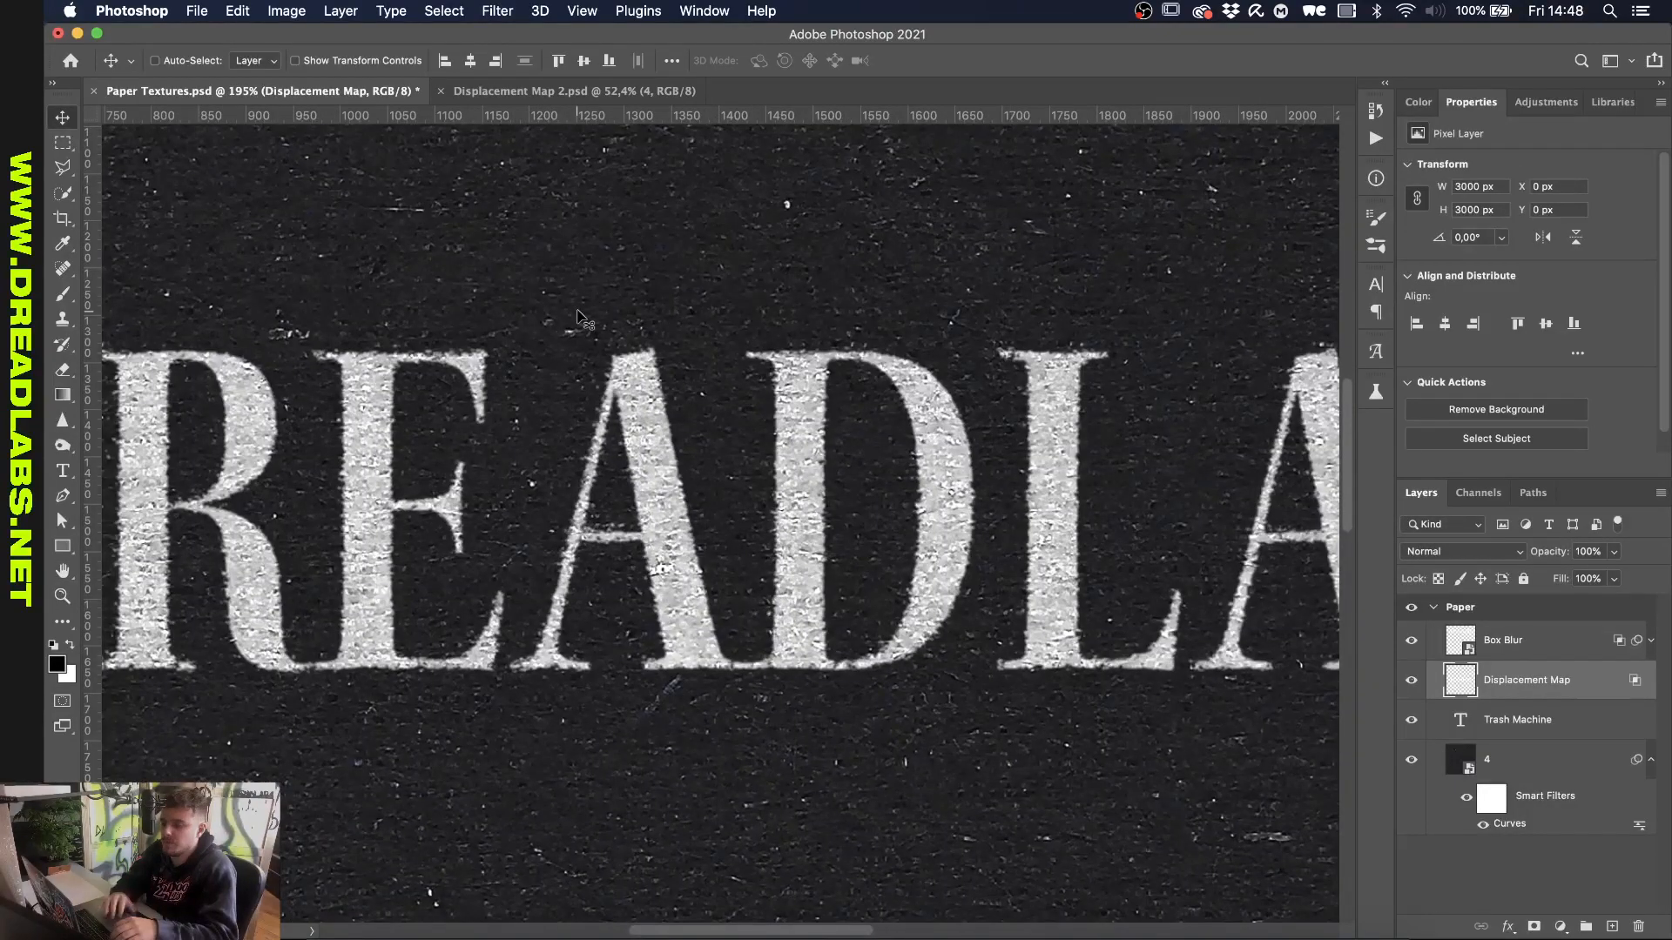
scroll(577, 318, down, 4)
scroll(577, 318, down, 5)
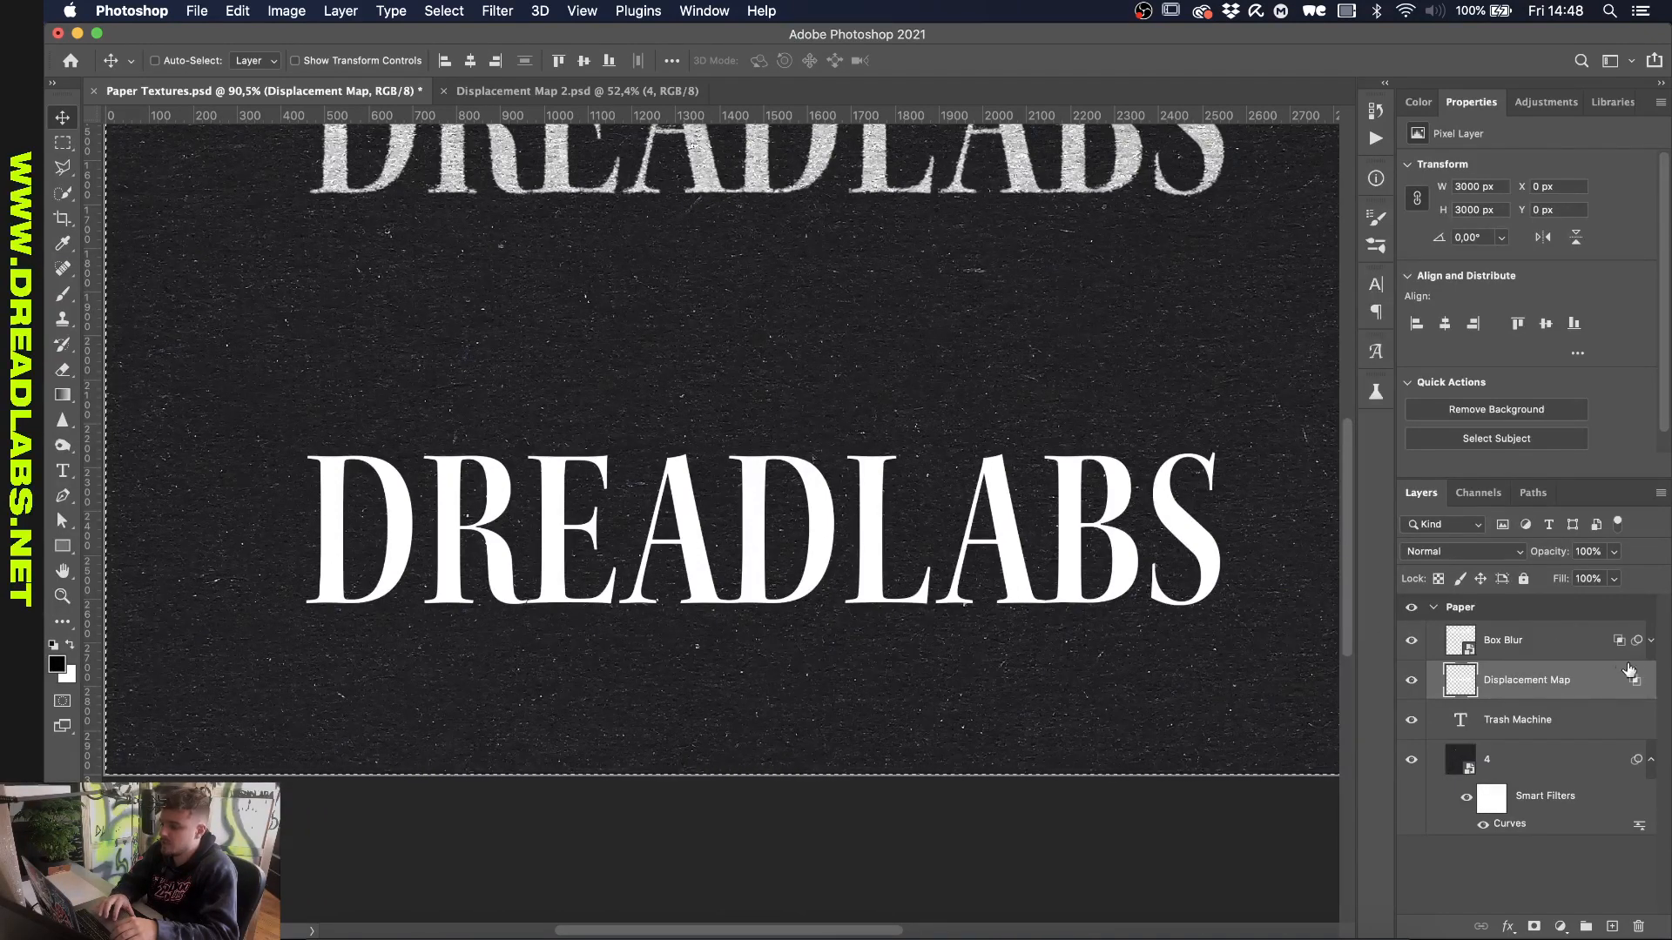
Step: Run the Custom - Advanced action from the Trash Machine set on the Trash Machine text layer
click(1574, 721)
click(1651, 760)
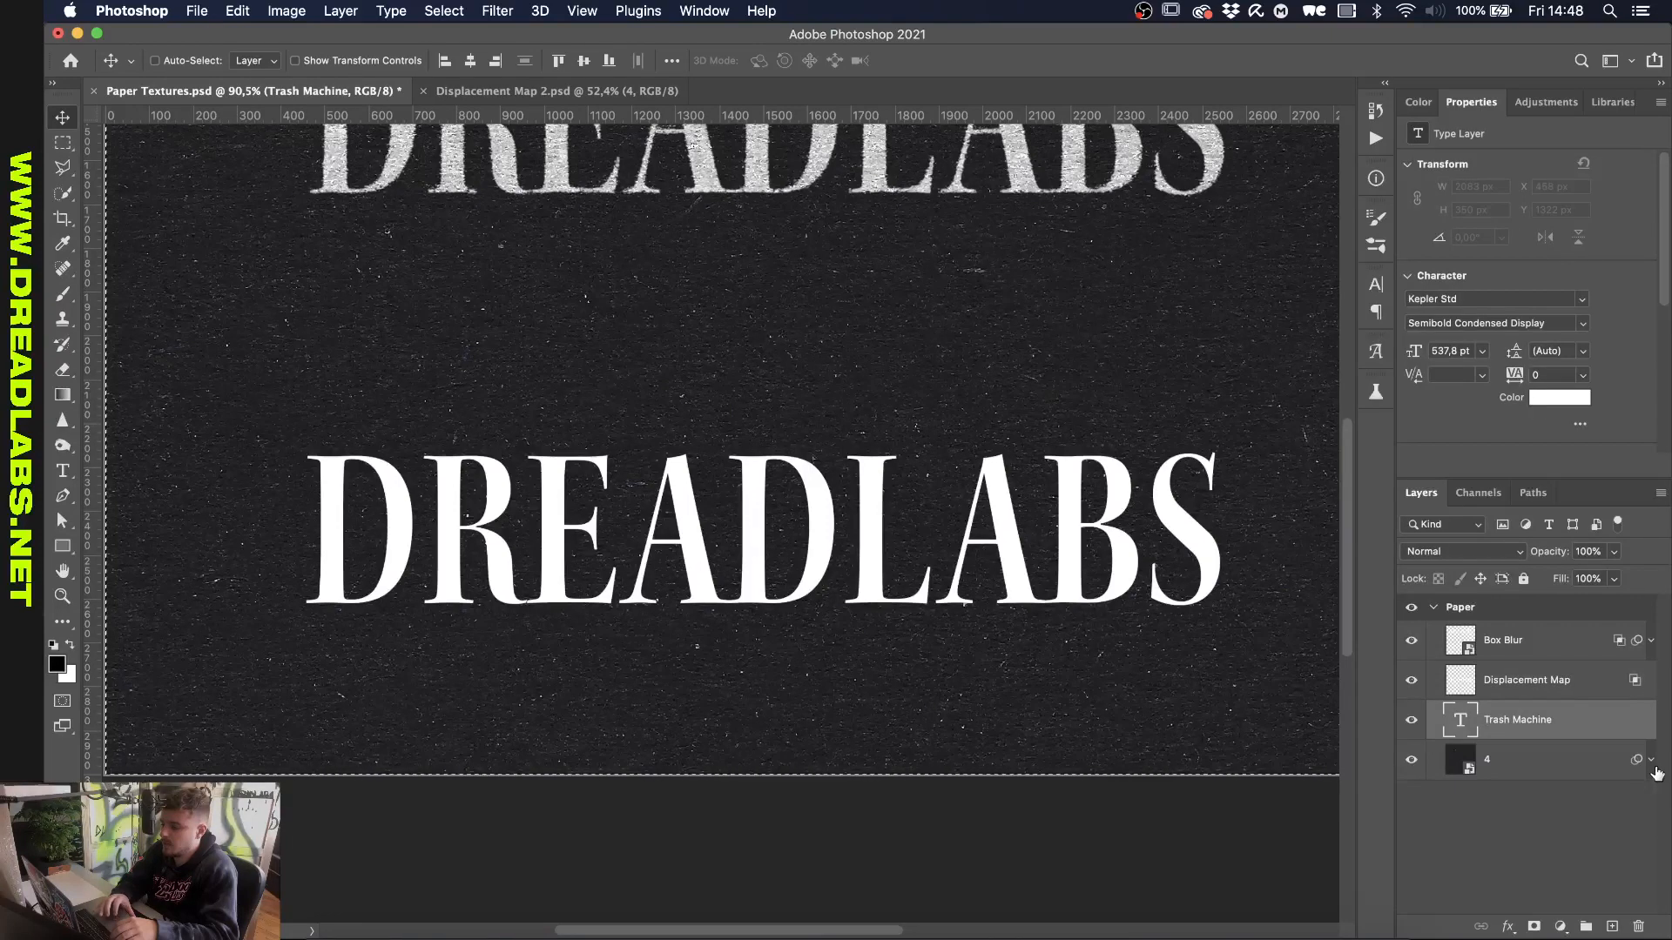
scroll(939, 646, right, 2)
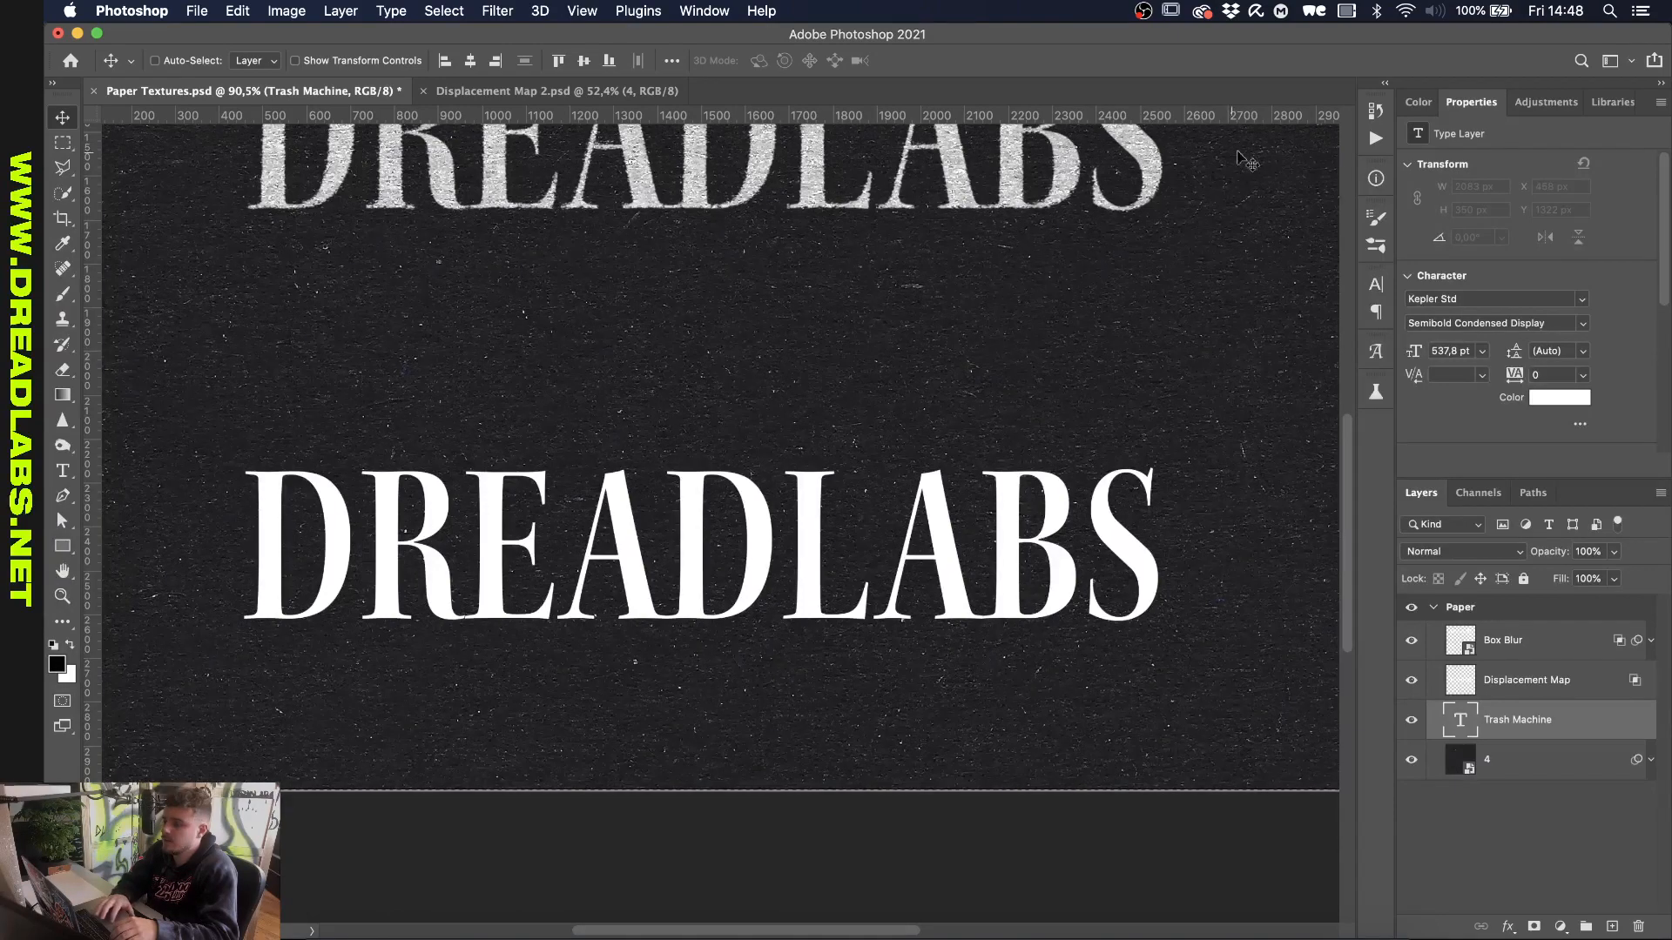
click(1374, 141)
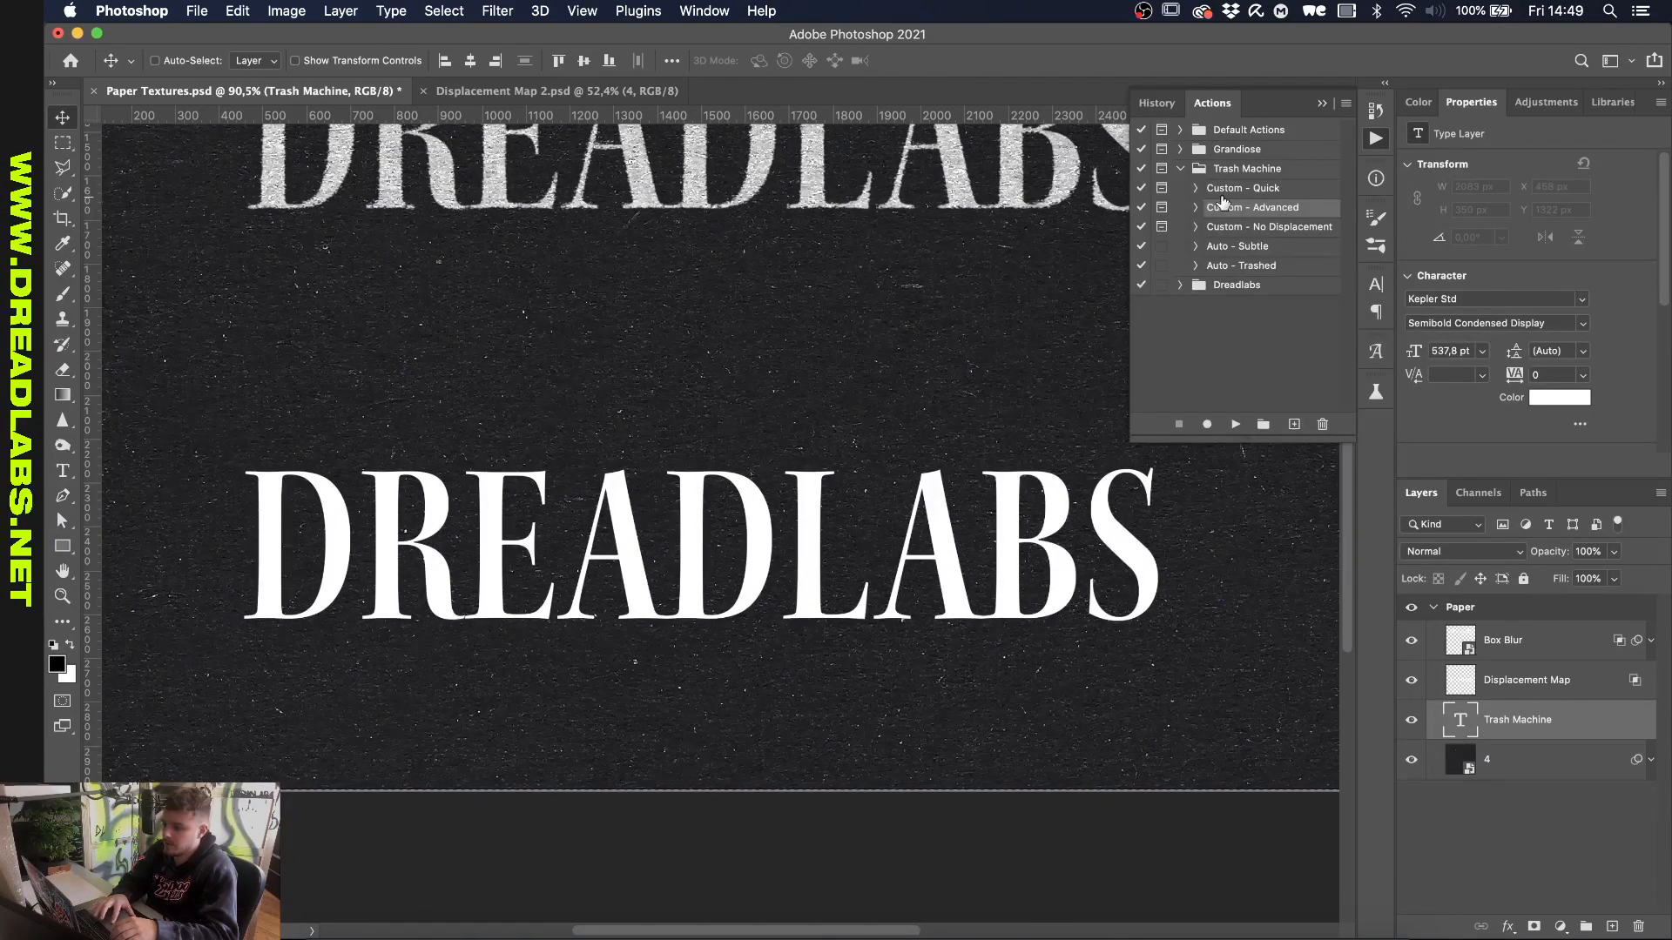
click(1232, 424)
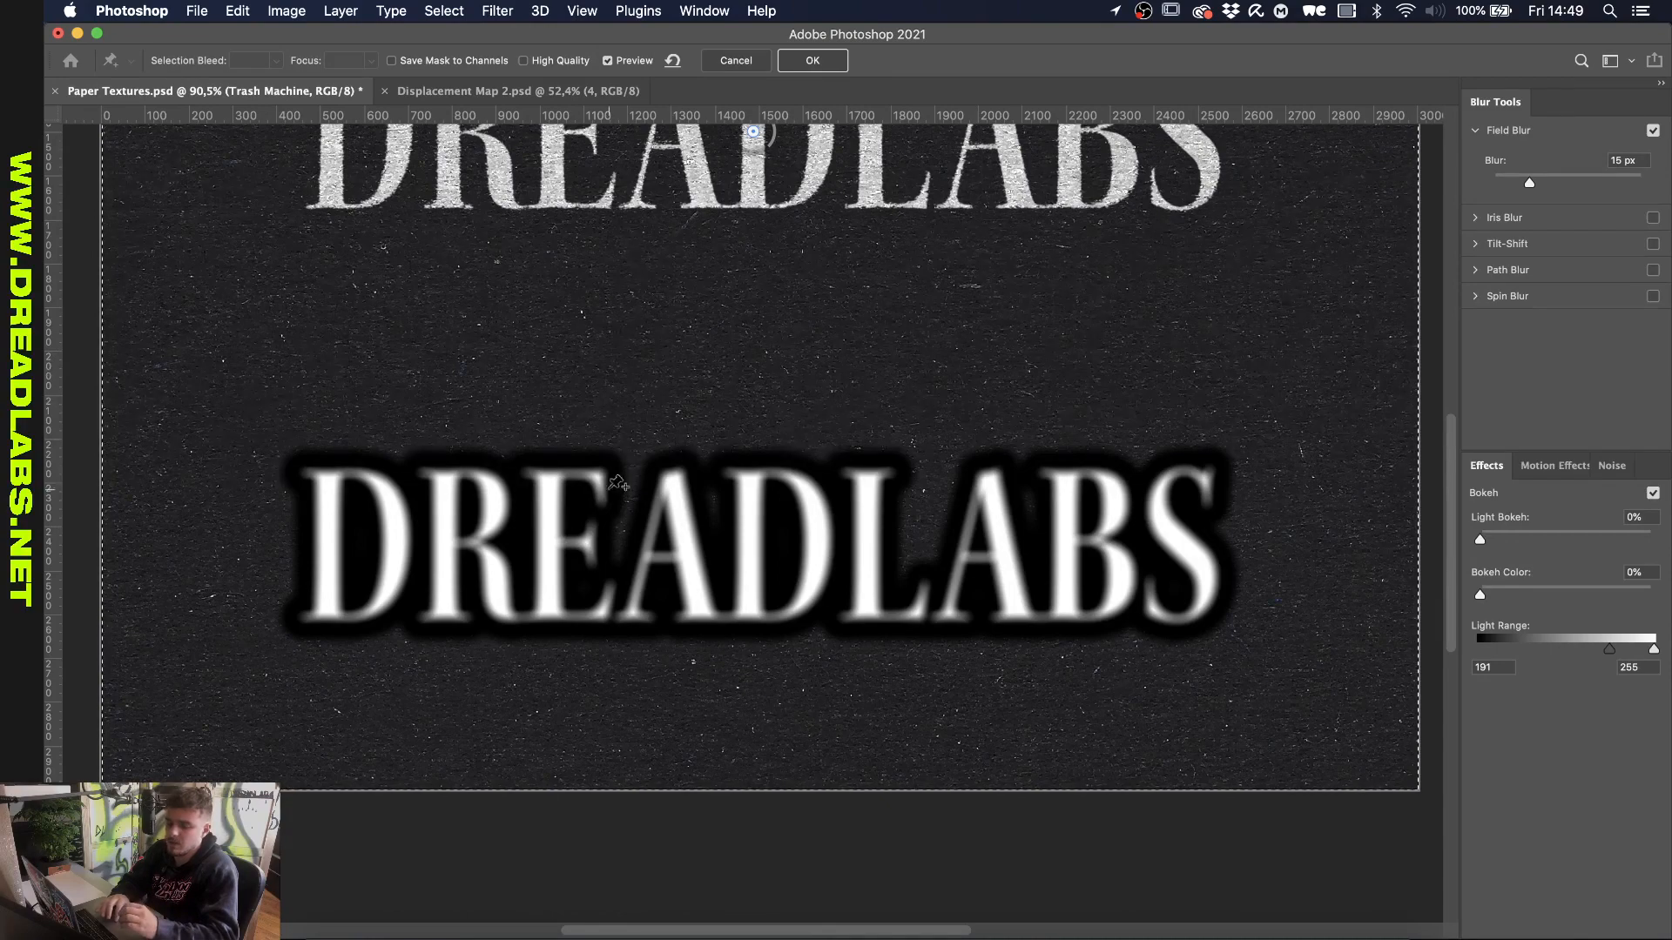
Step: Add a 20 px Field Blur pin at the base between E and A, and a 4 px pin on the first A's left stroke
click(610, 610)
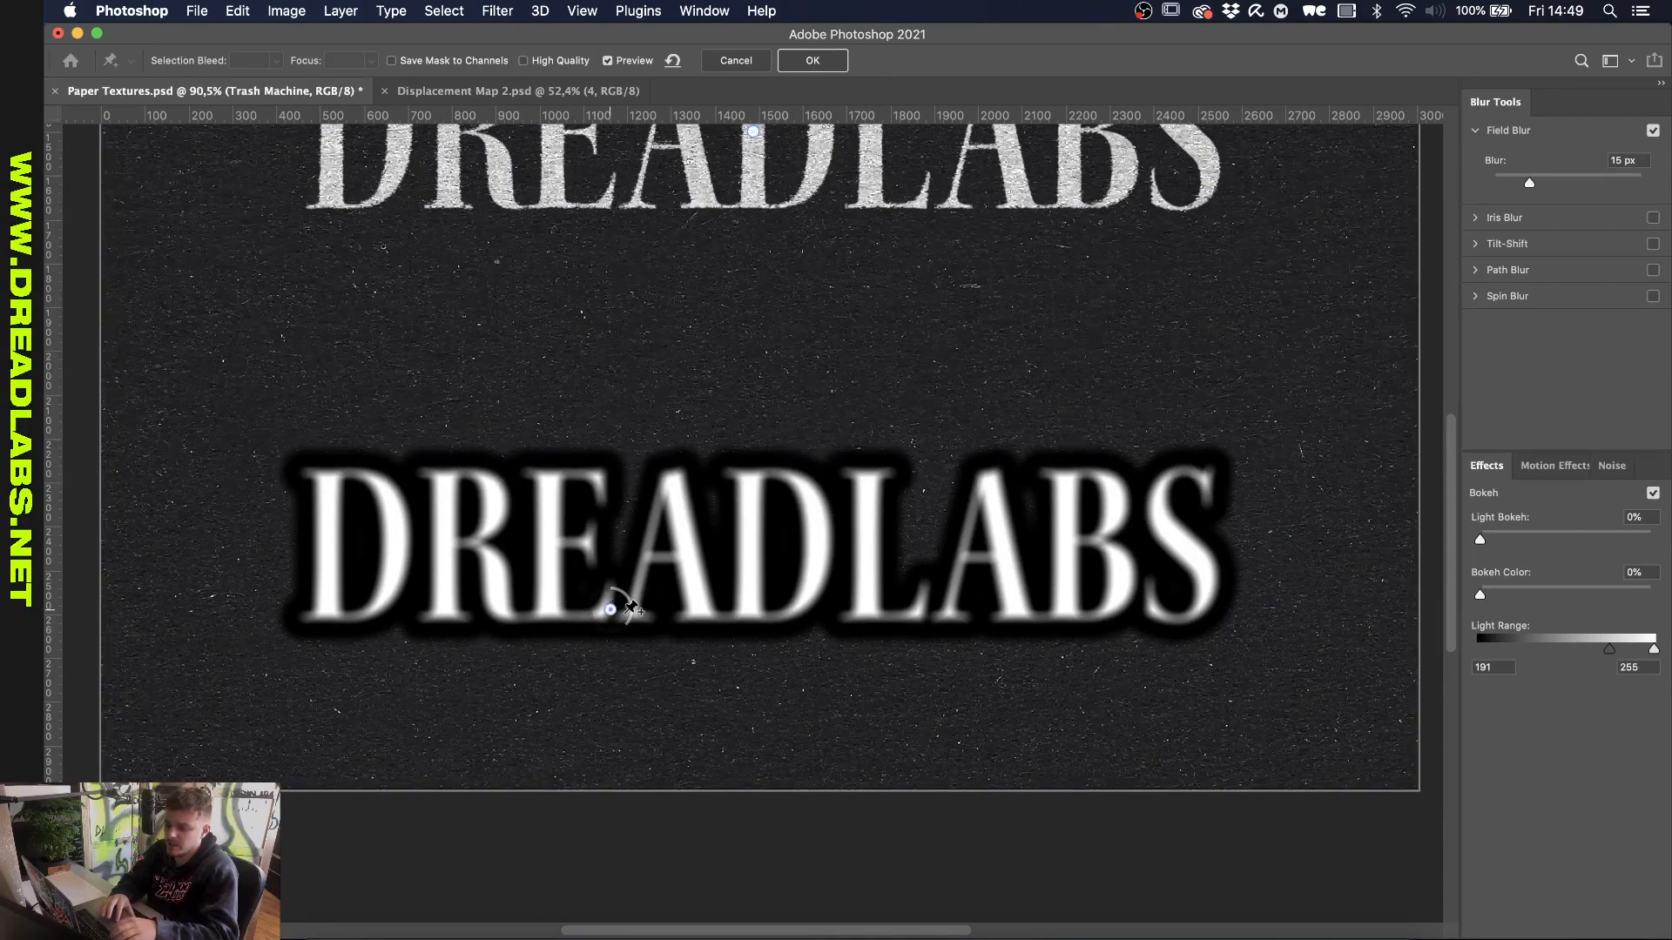
drag(630, 629, 613, 642)
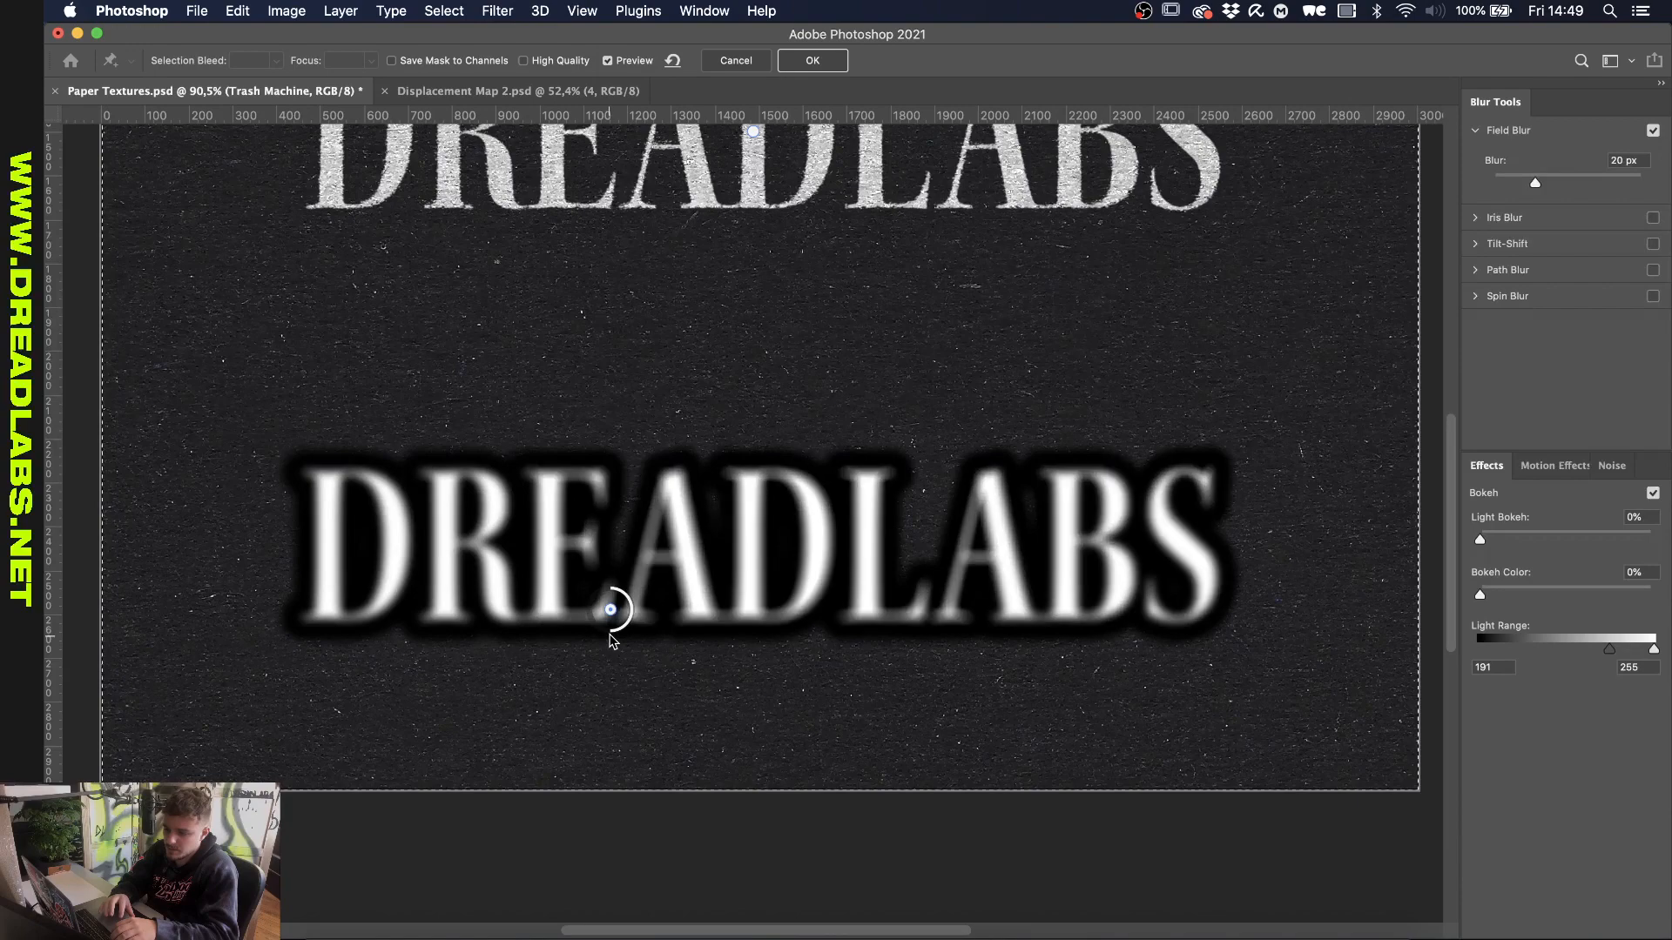
click(645, 555)
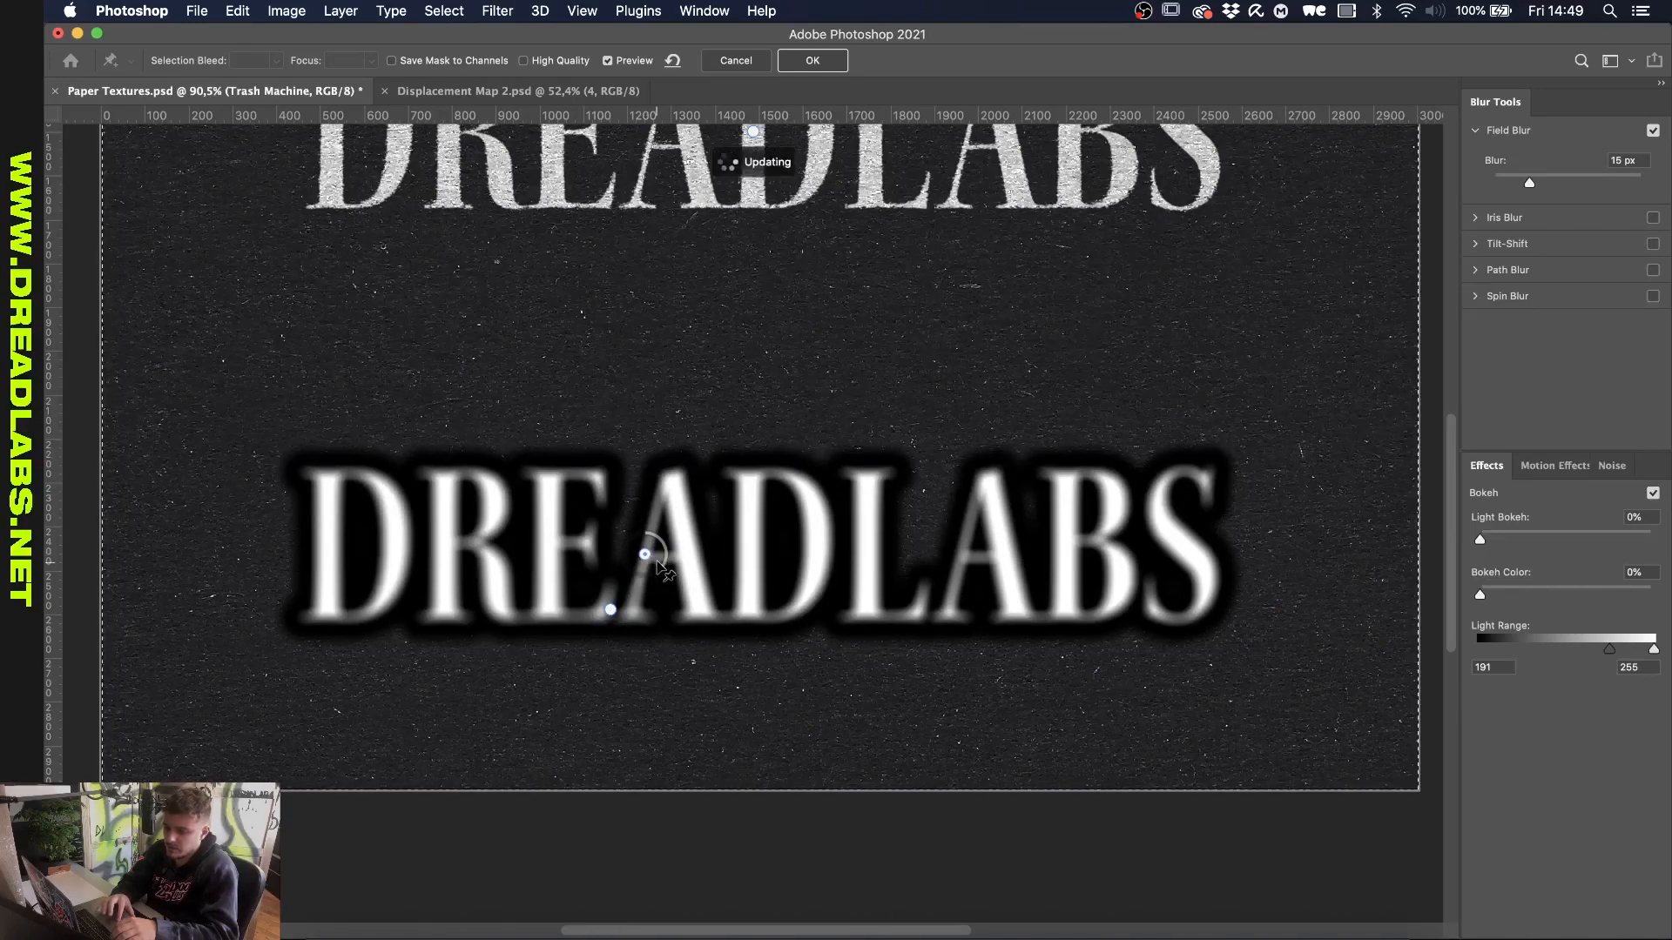
drag(665, 568, 665, 534)
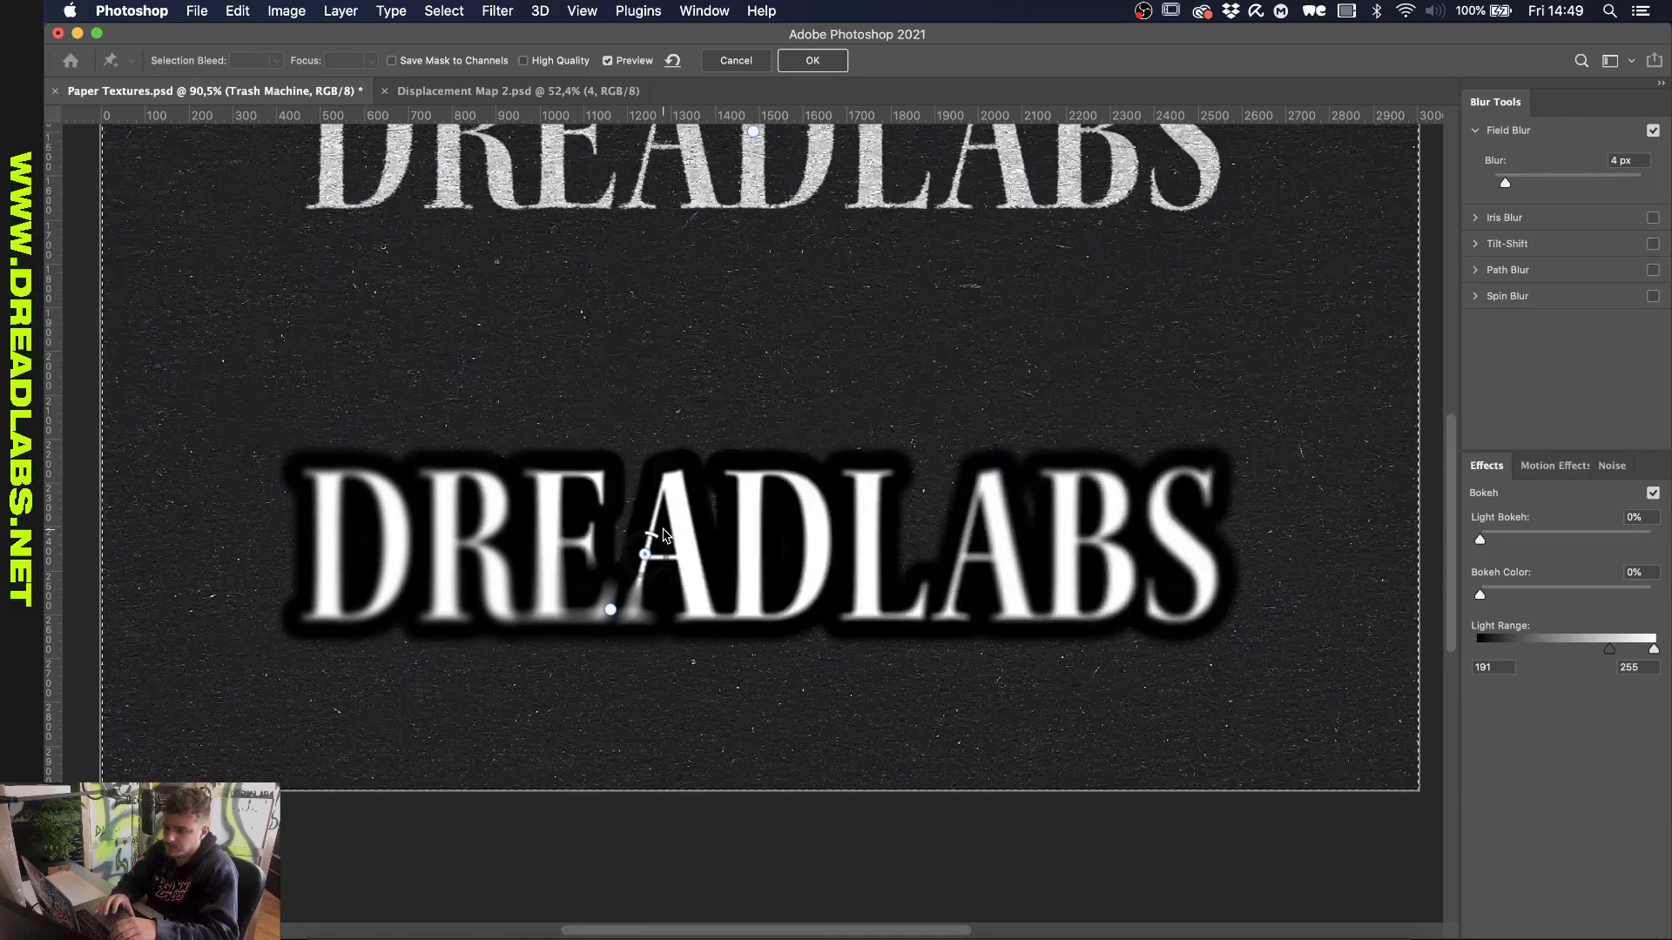
drag(645, 556, 649, 533)
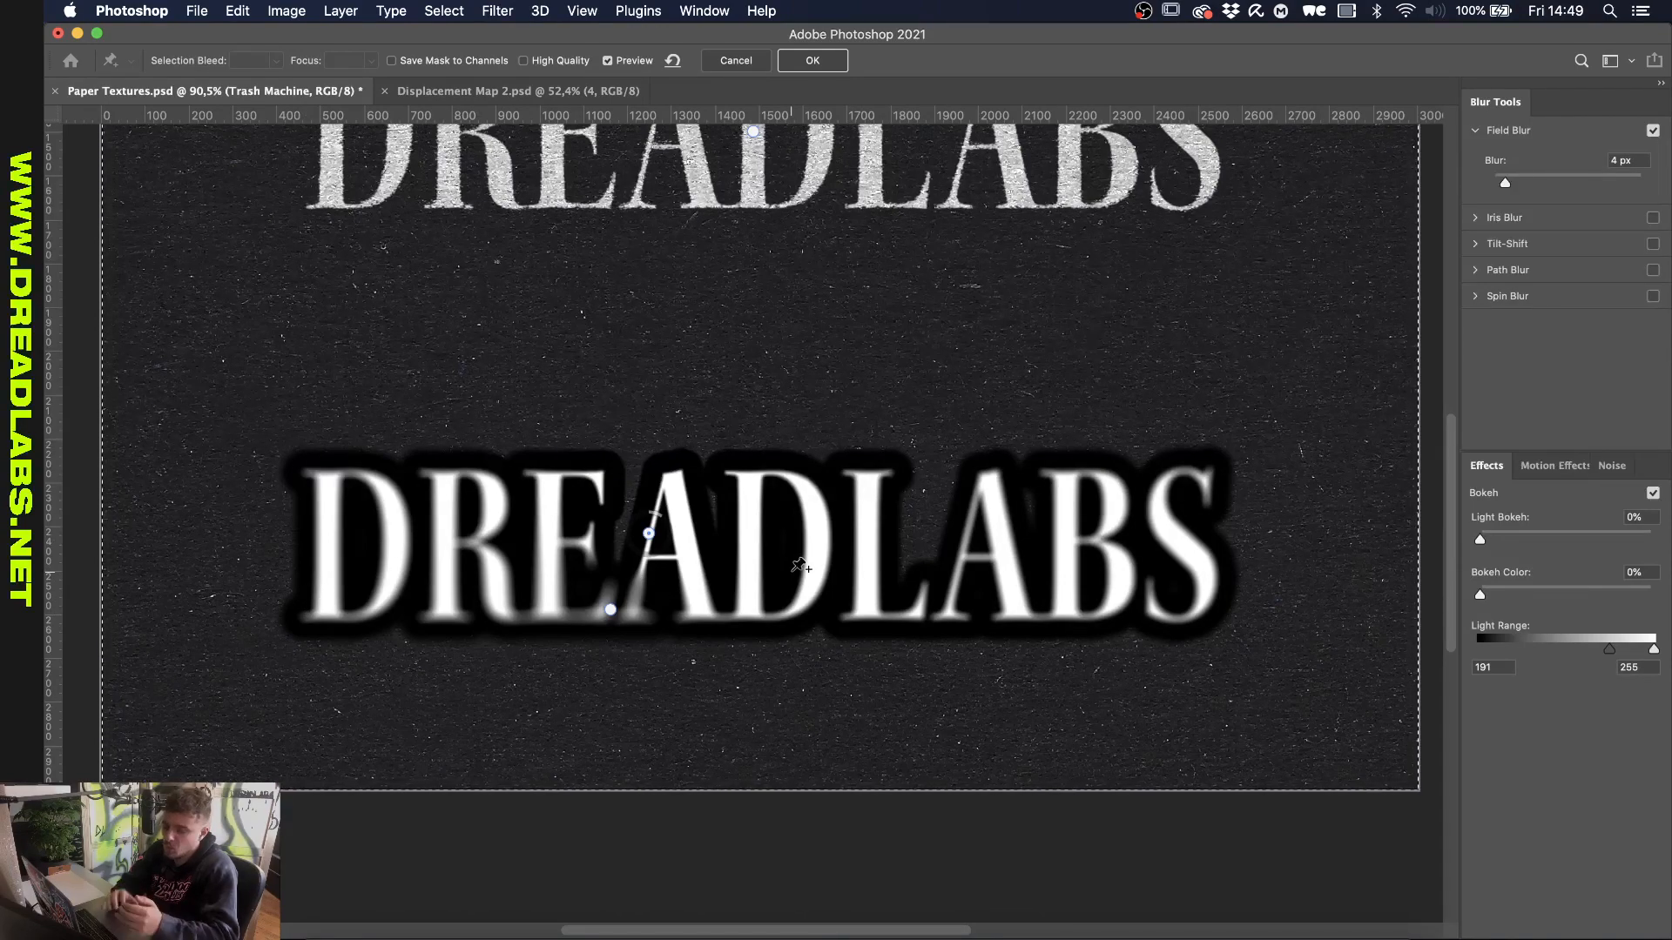
Step: Add a 9 px Field Blur pin at the base between L and A and a 16 px pin at the S's upper tip, and apply the blur
click(933, 610)
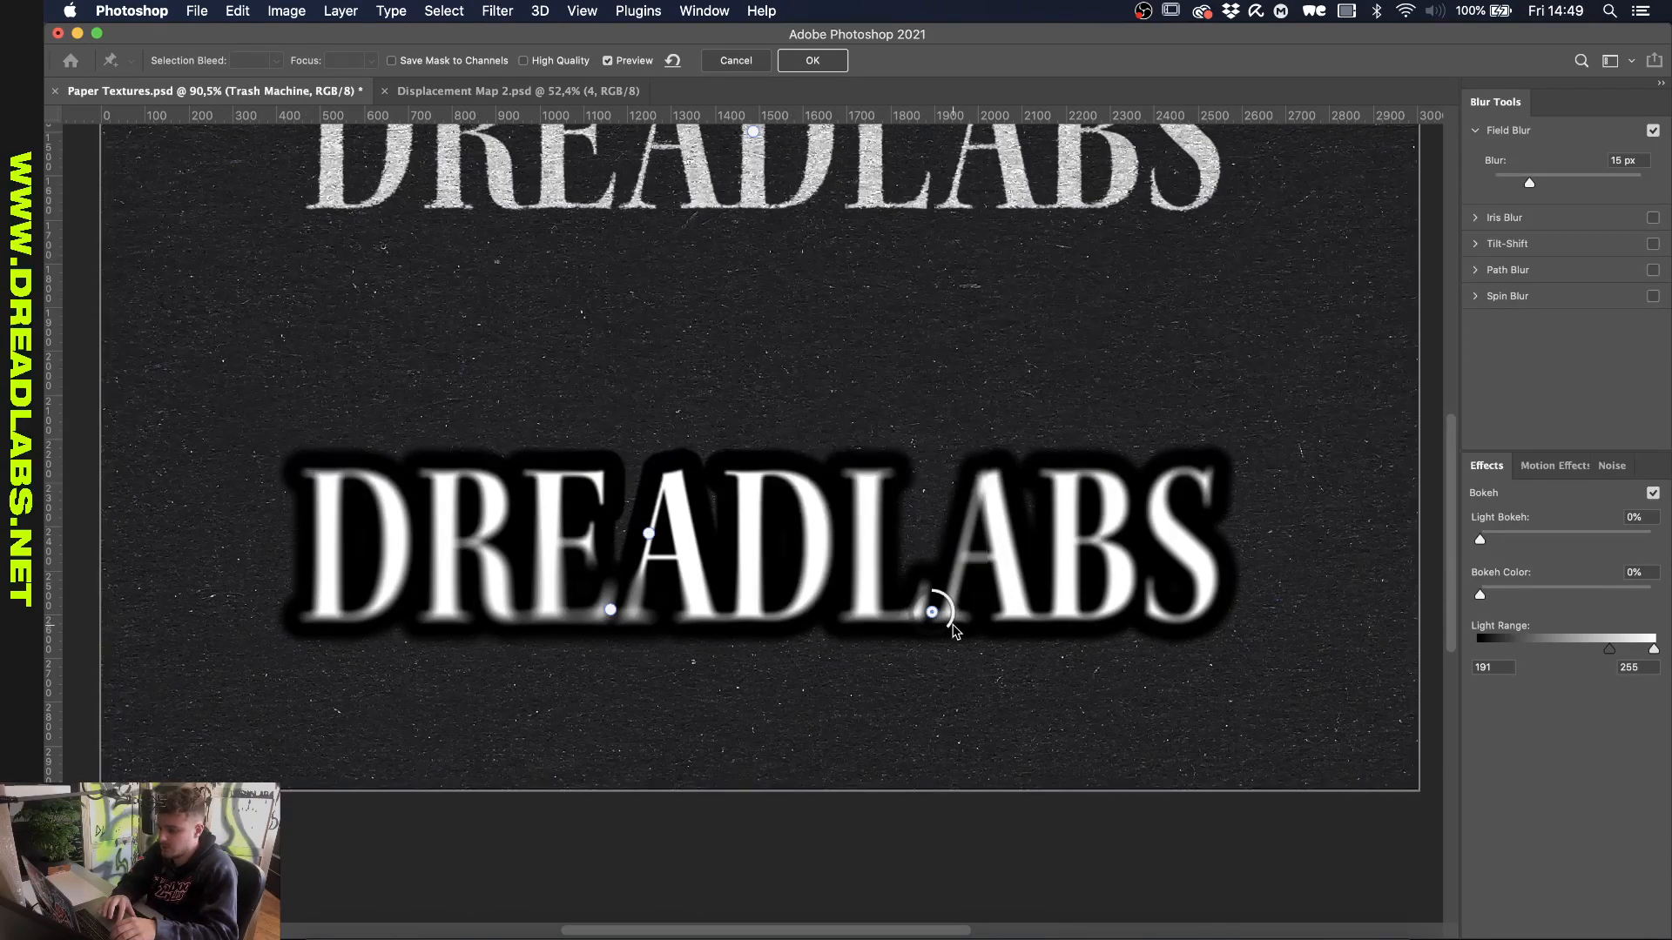
mouse_move(933, 608)
mouse_down()
mouse_move(941, 590)
mouse_move(955, 615)
mouse_up()
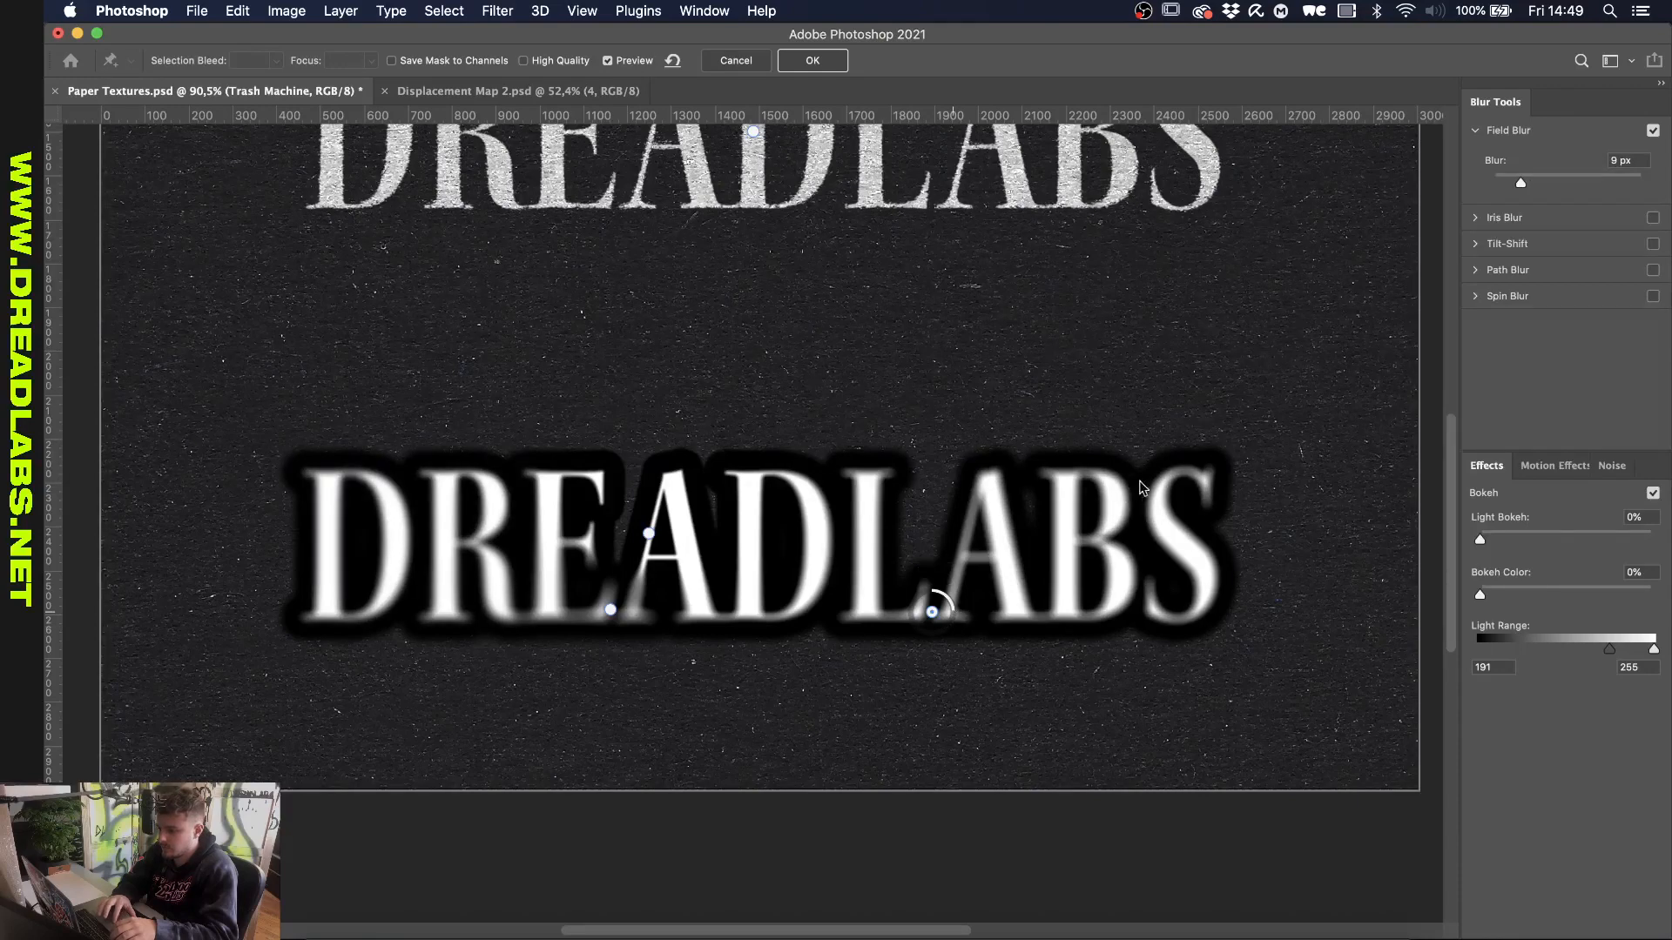
click(1213, 486)
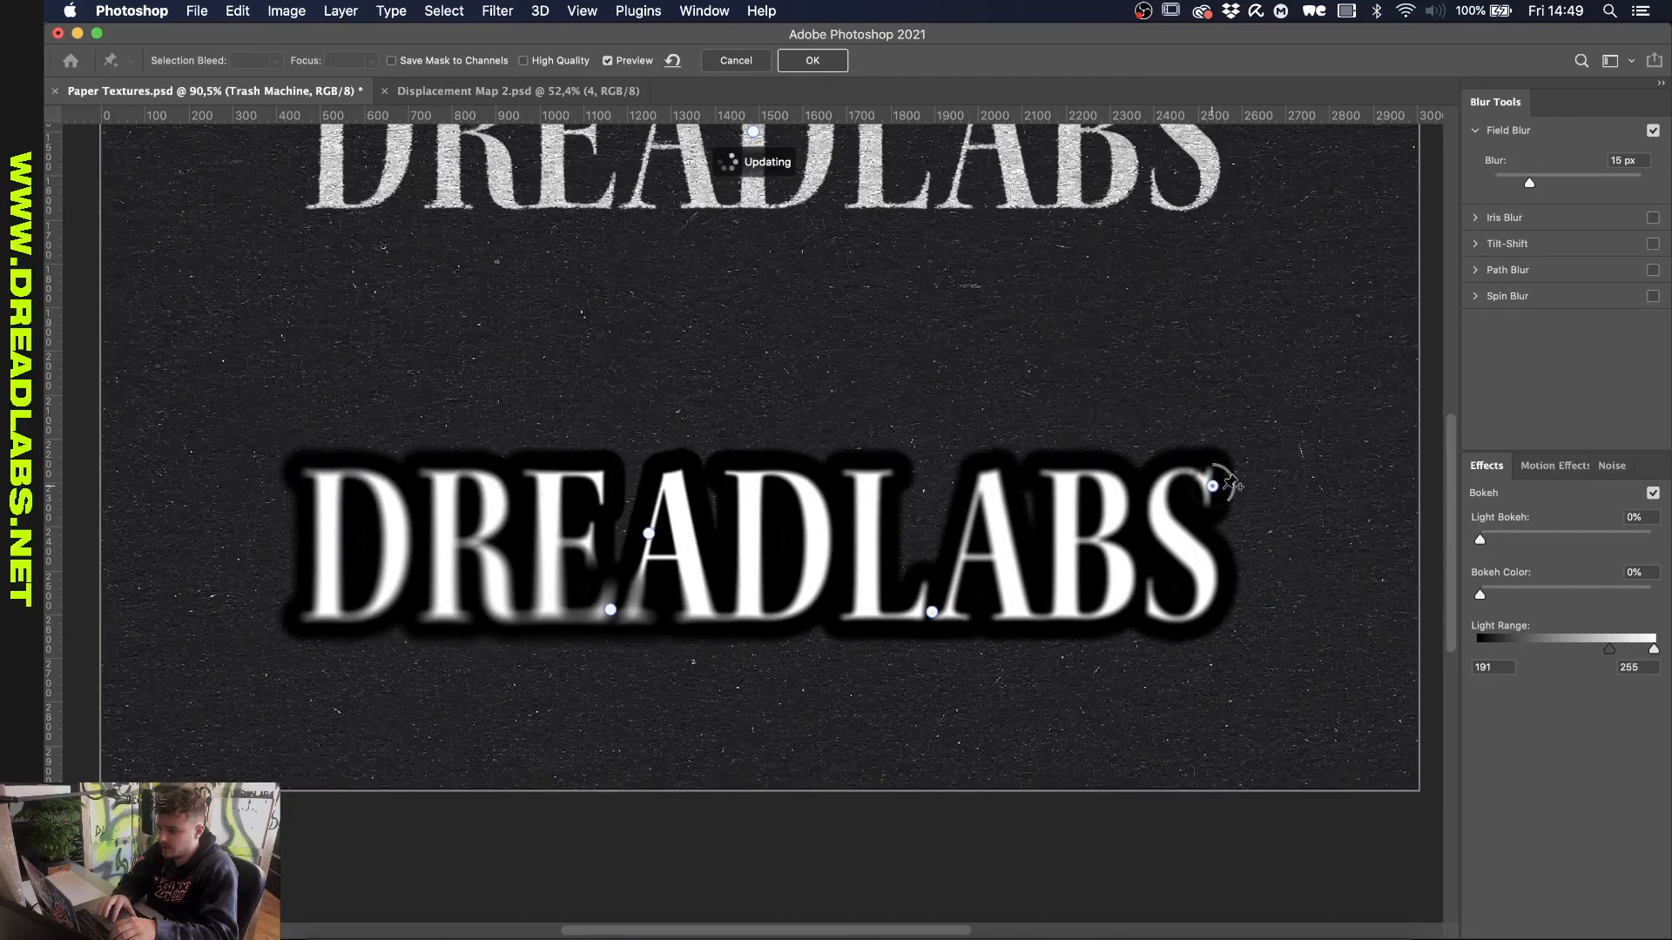
drag(1223, 503, 1226, 501)
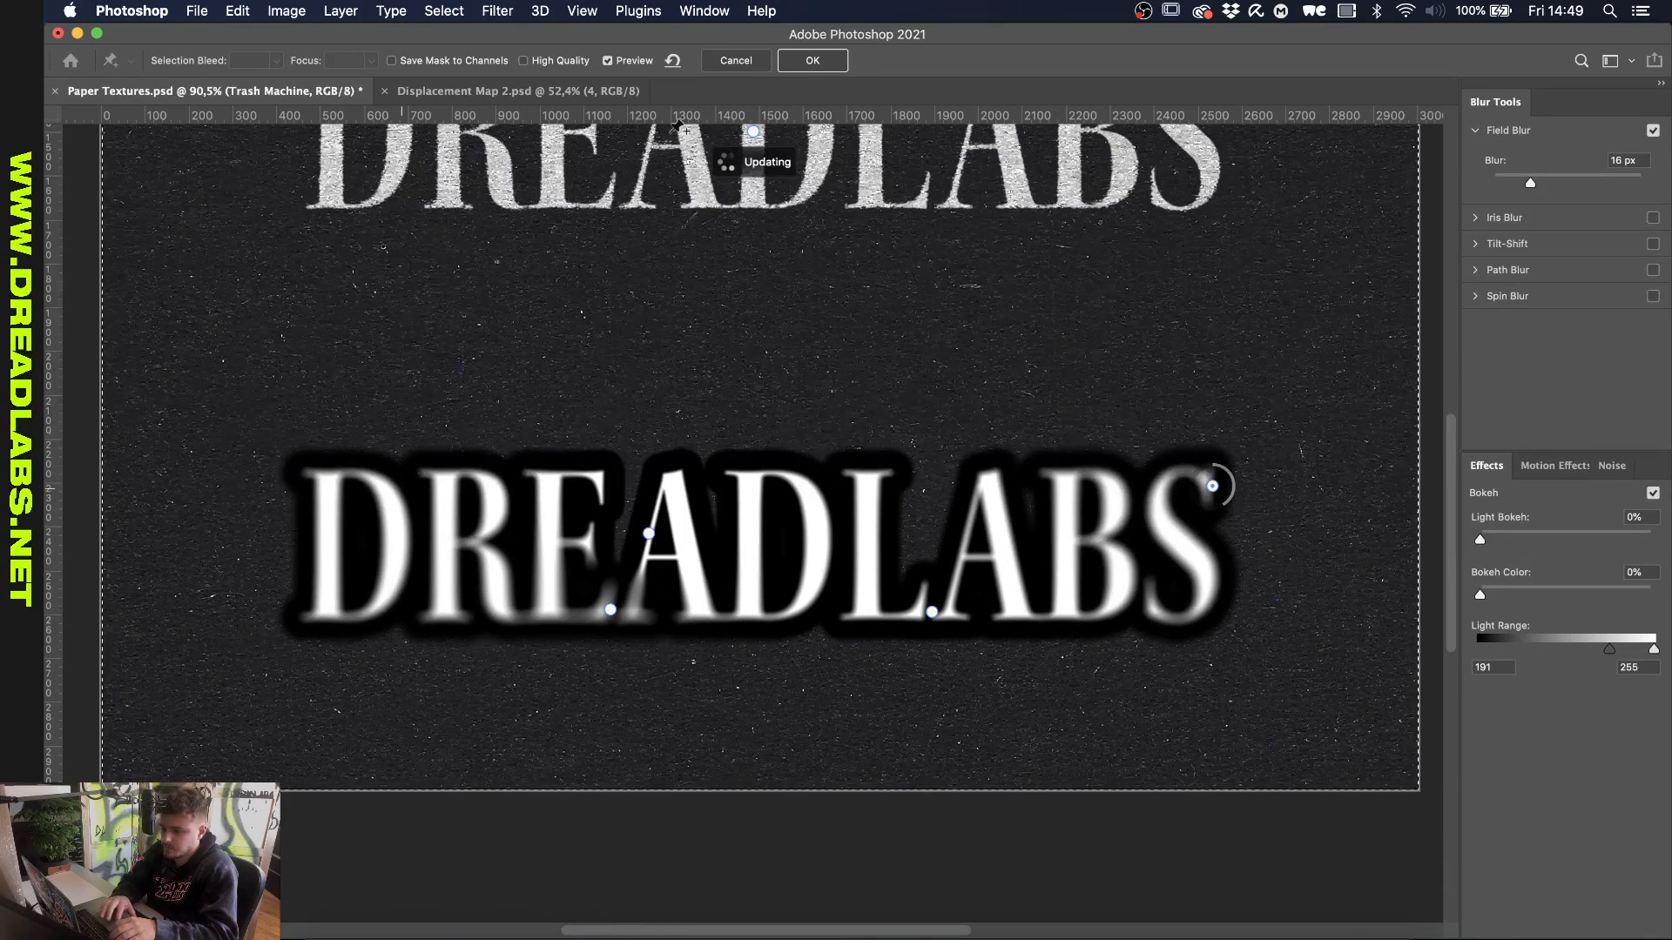
click(803, 63)
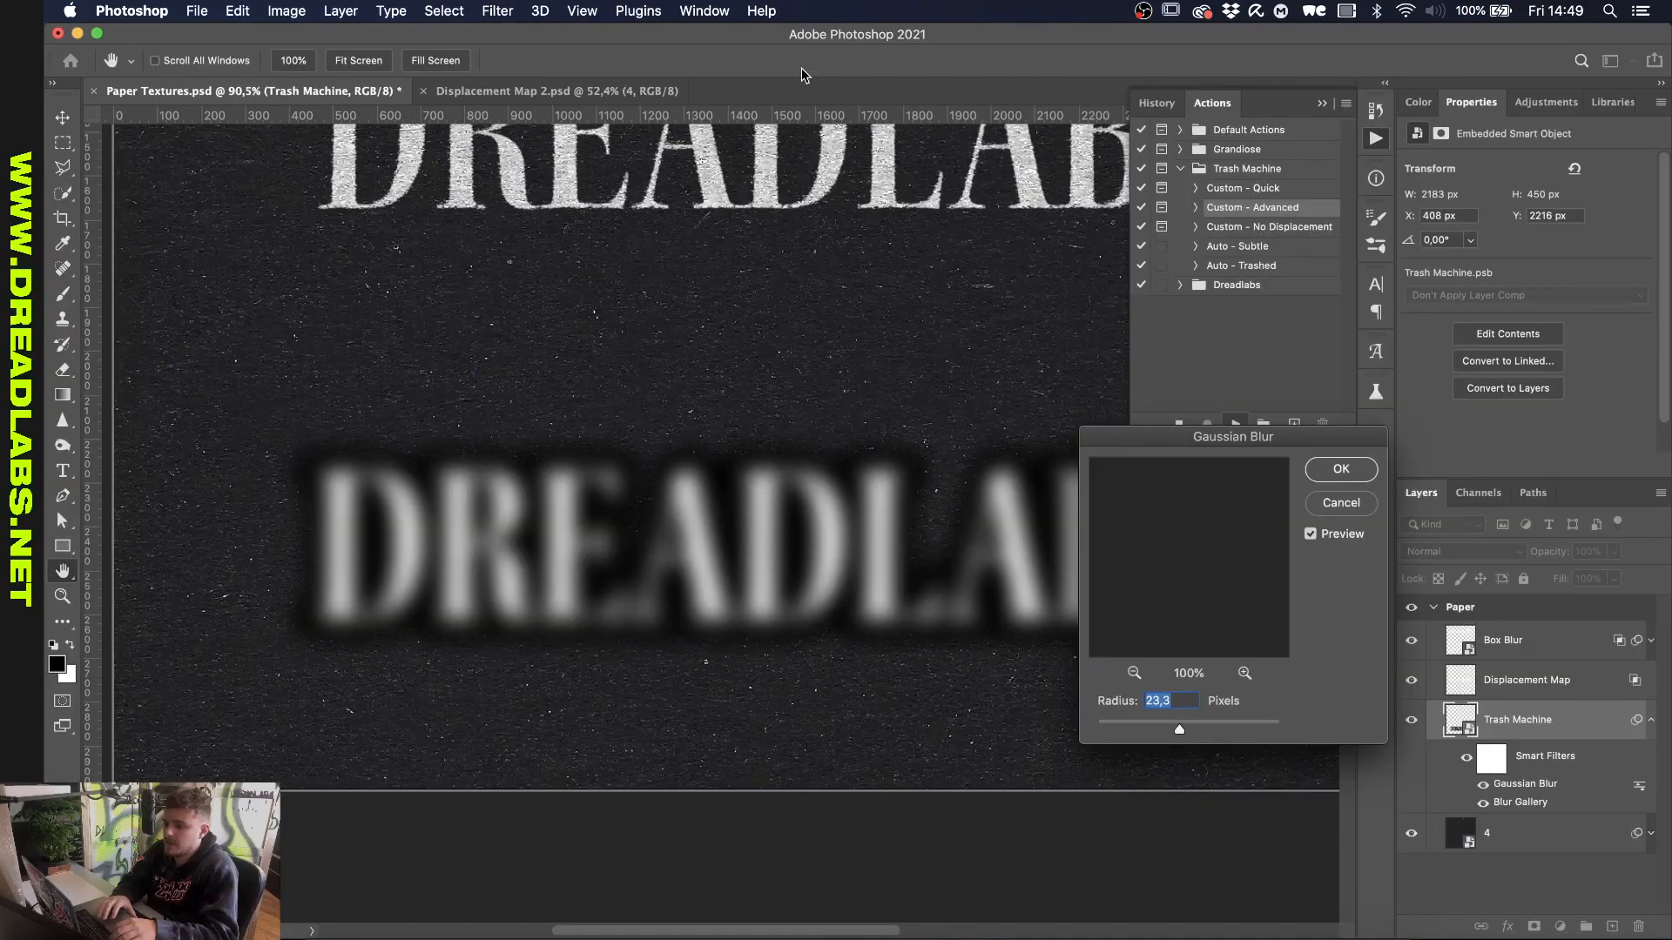
Step: Set the action's Gaussian Blur radius to 2,5 pixels and Threshold level to 75, and accept the Crystallize filter
drag(1186, 732, 1122, 725)
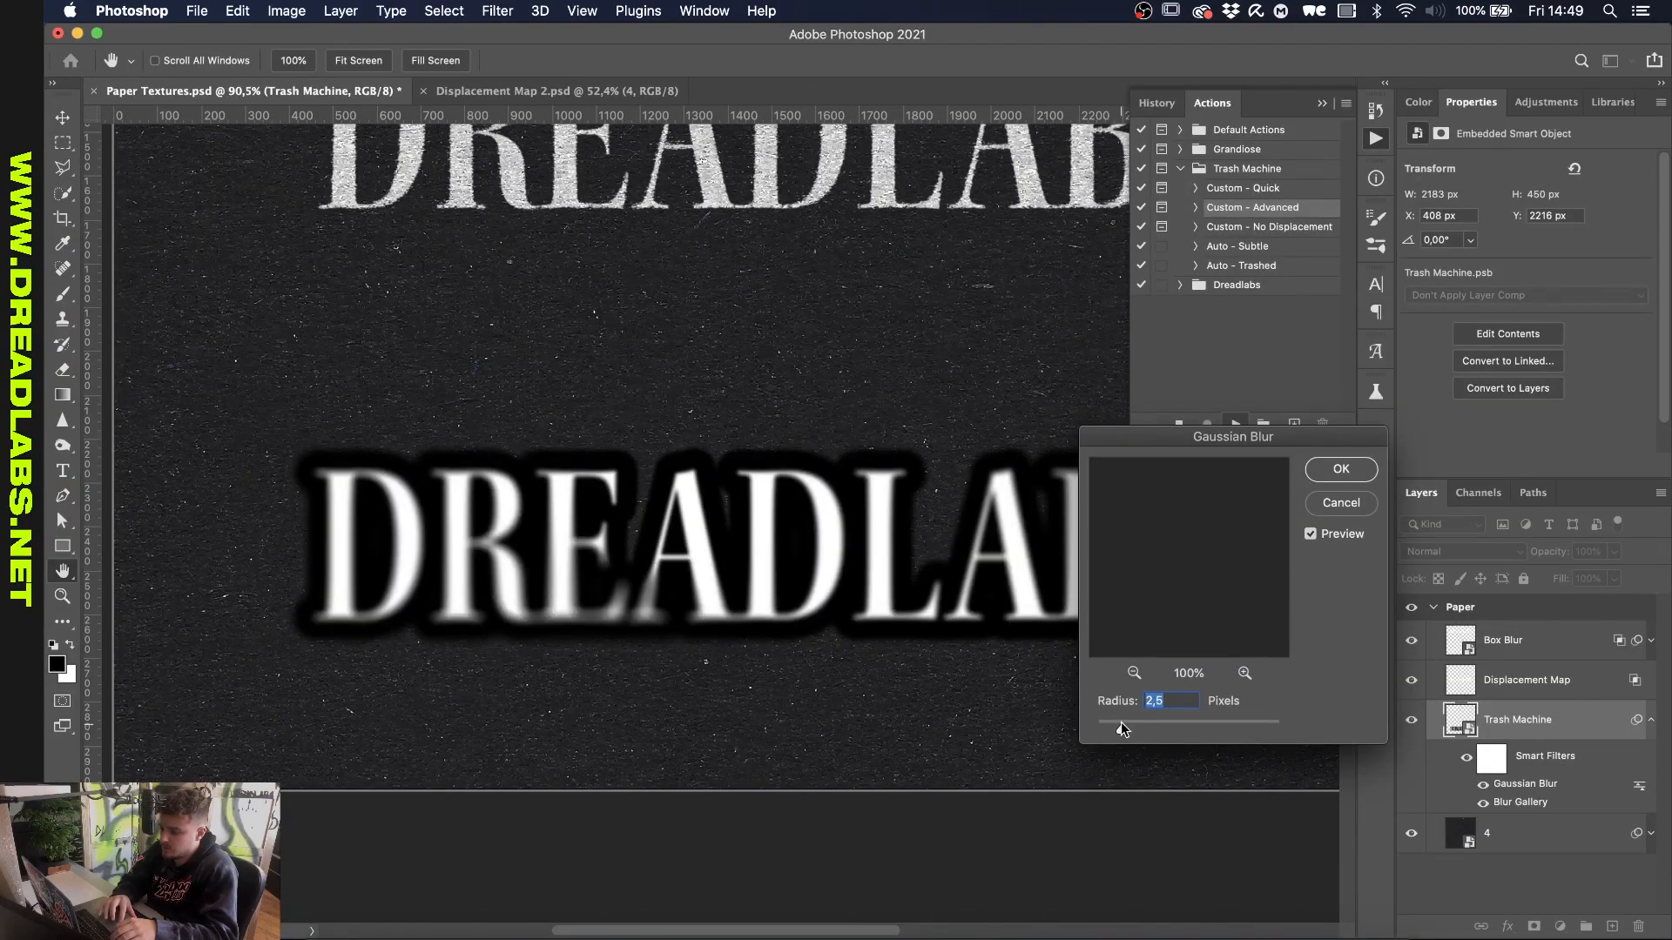
key(Return)
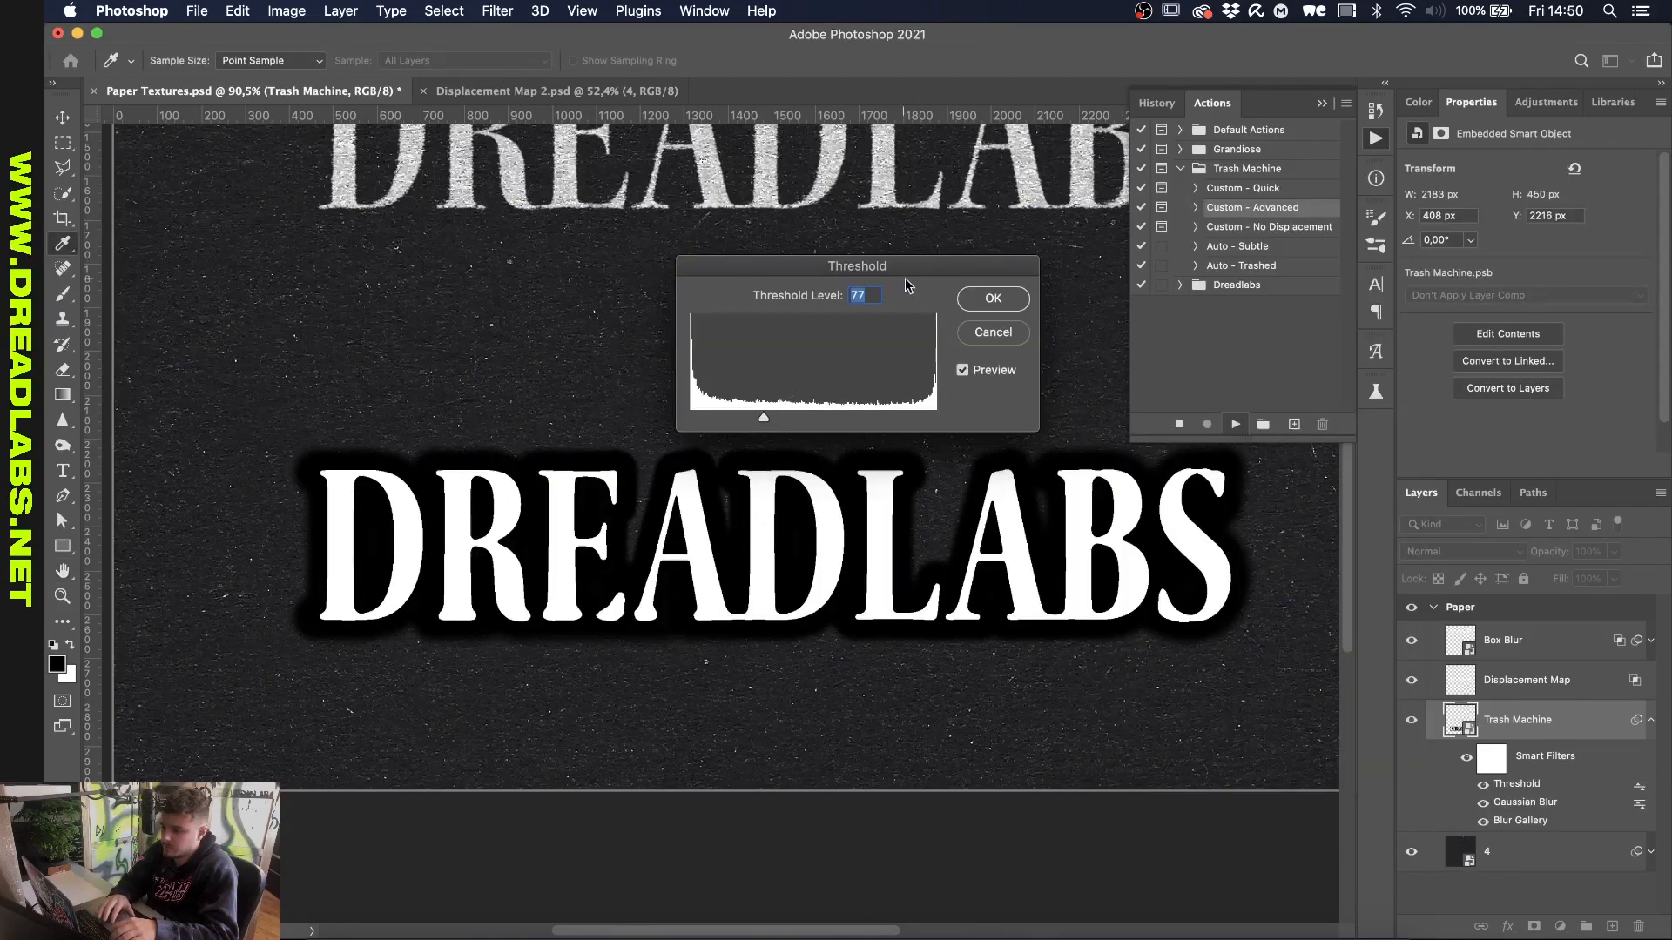
drag(780, 415, 761, 414)
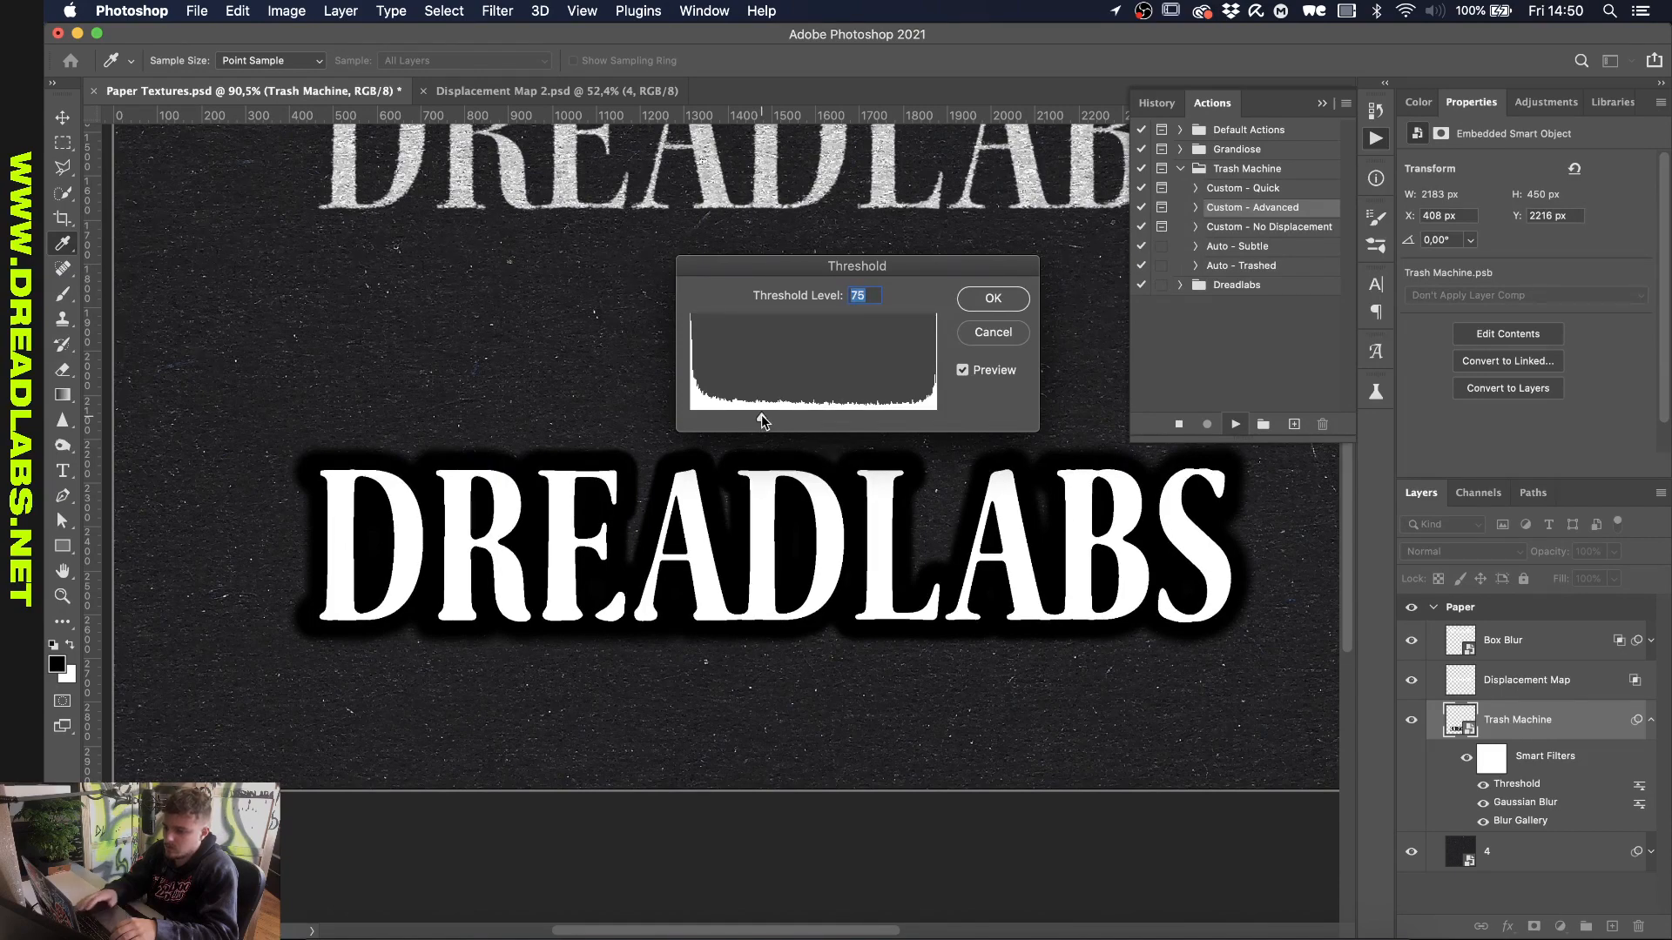
key(Return)
click(1316, 261)
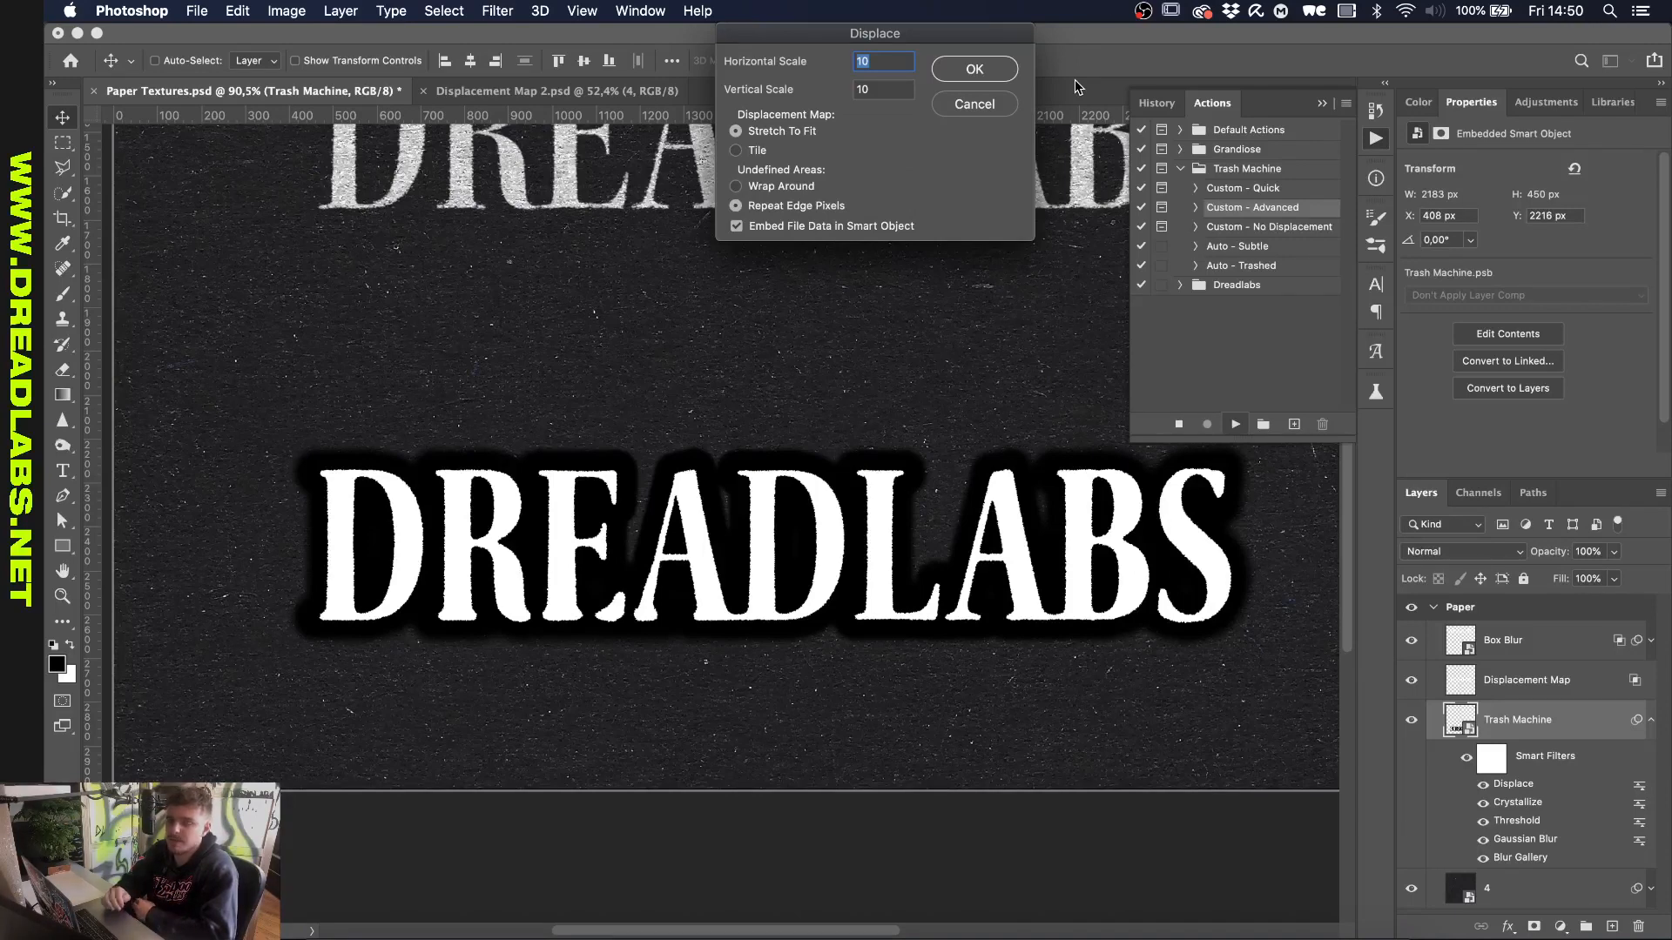
Step: Accept the Displace filter at 10 horizontal and vertical scale, using grunge-map-02.psd from the Displacement Maps resources folder as the map
click(964, 71)
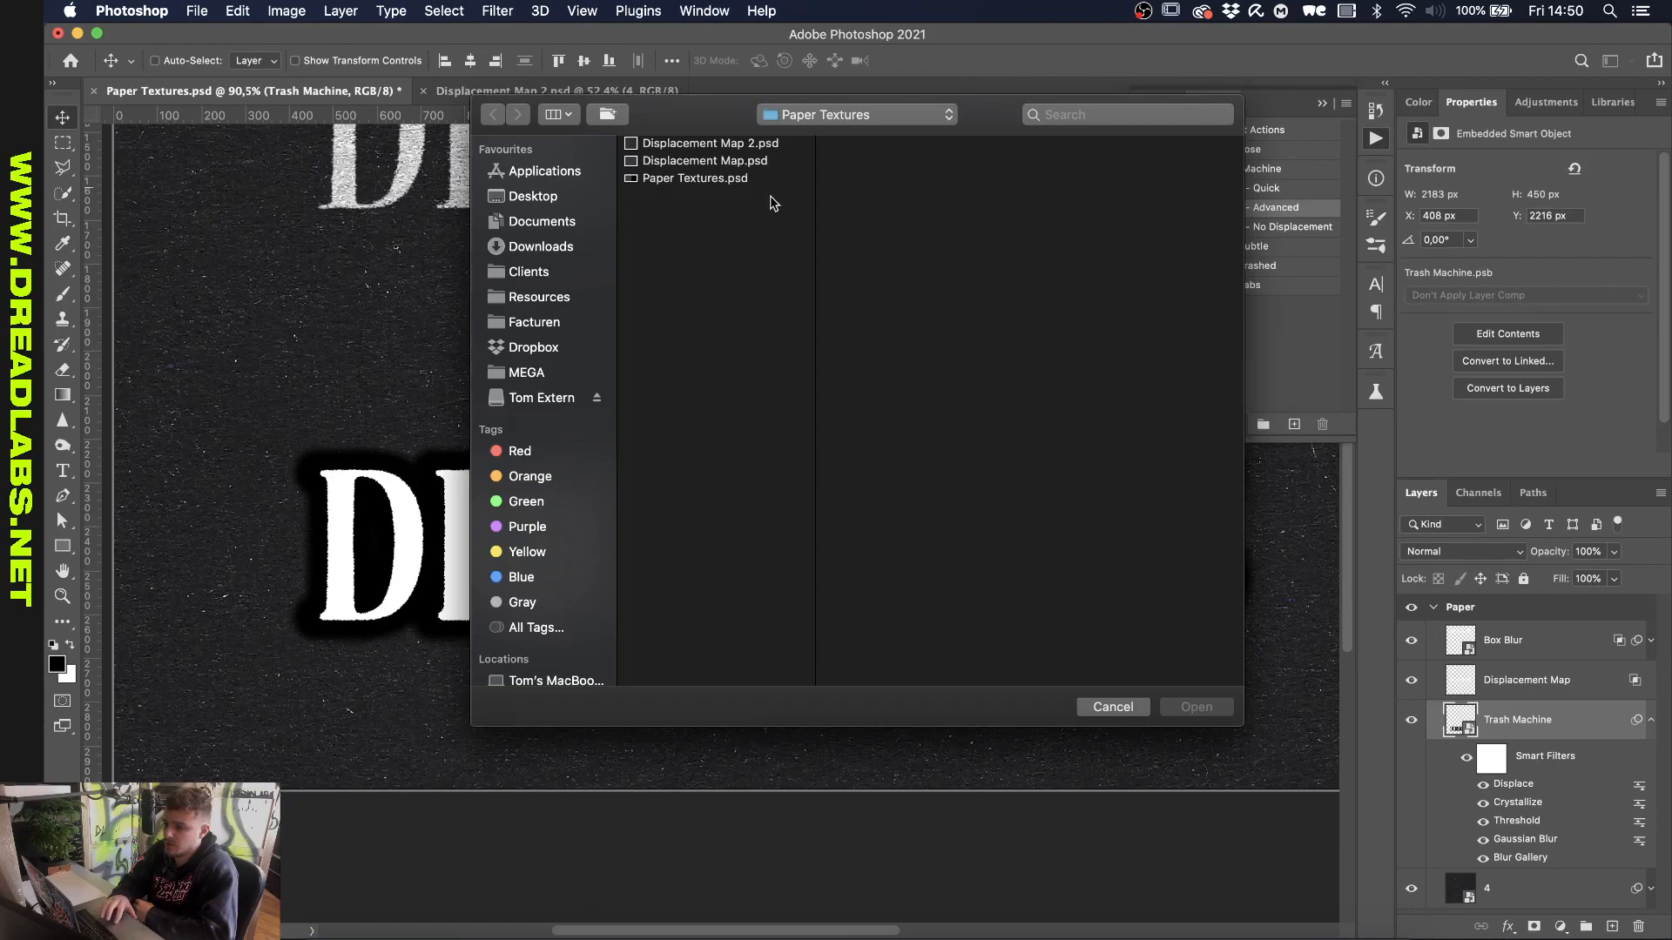
click(554, 296)
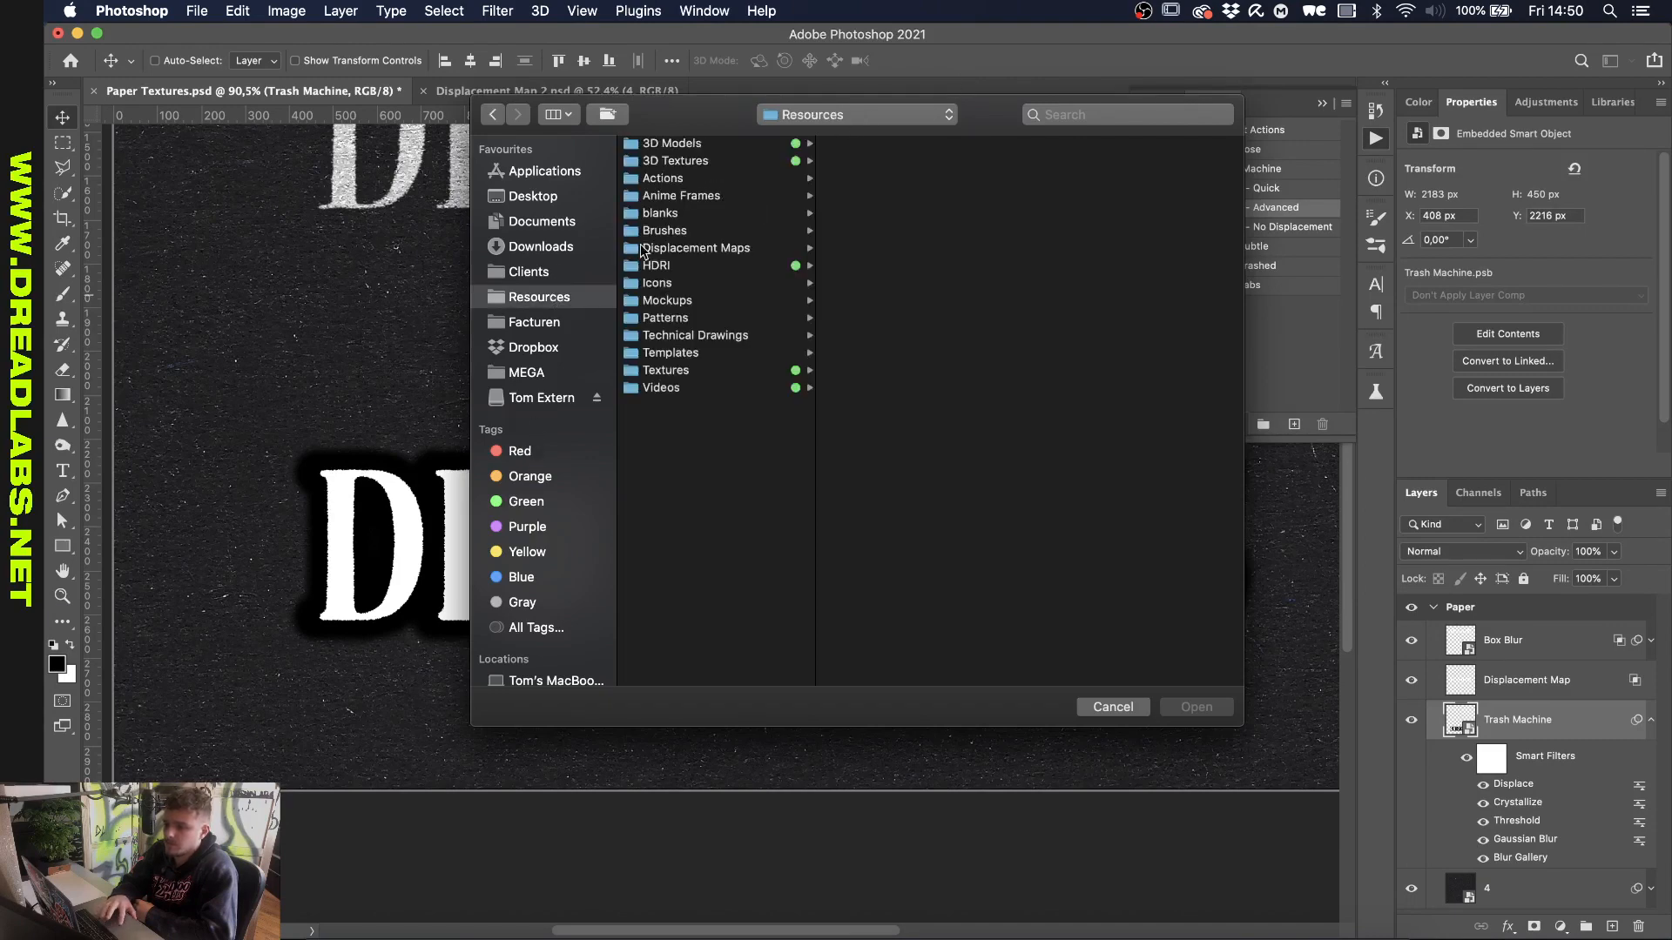
click(707, 249)
click(917, 203)
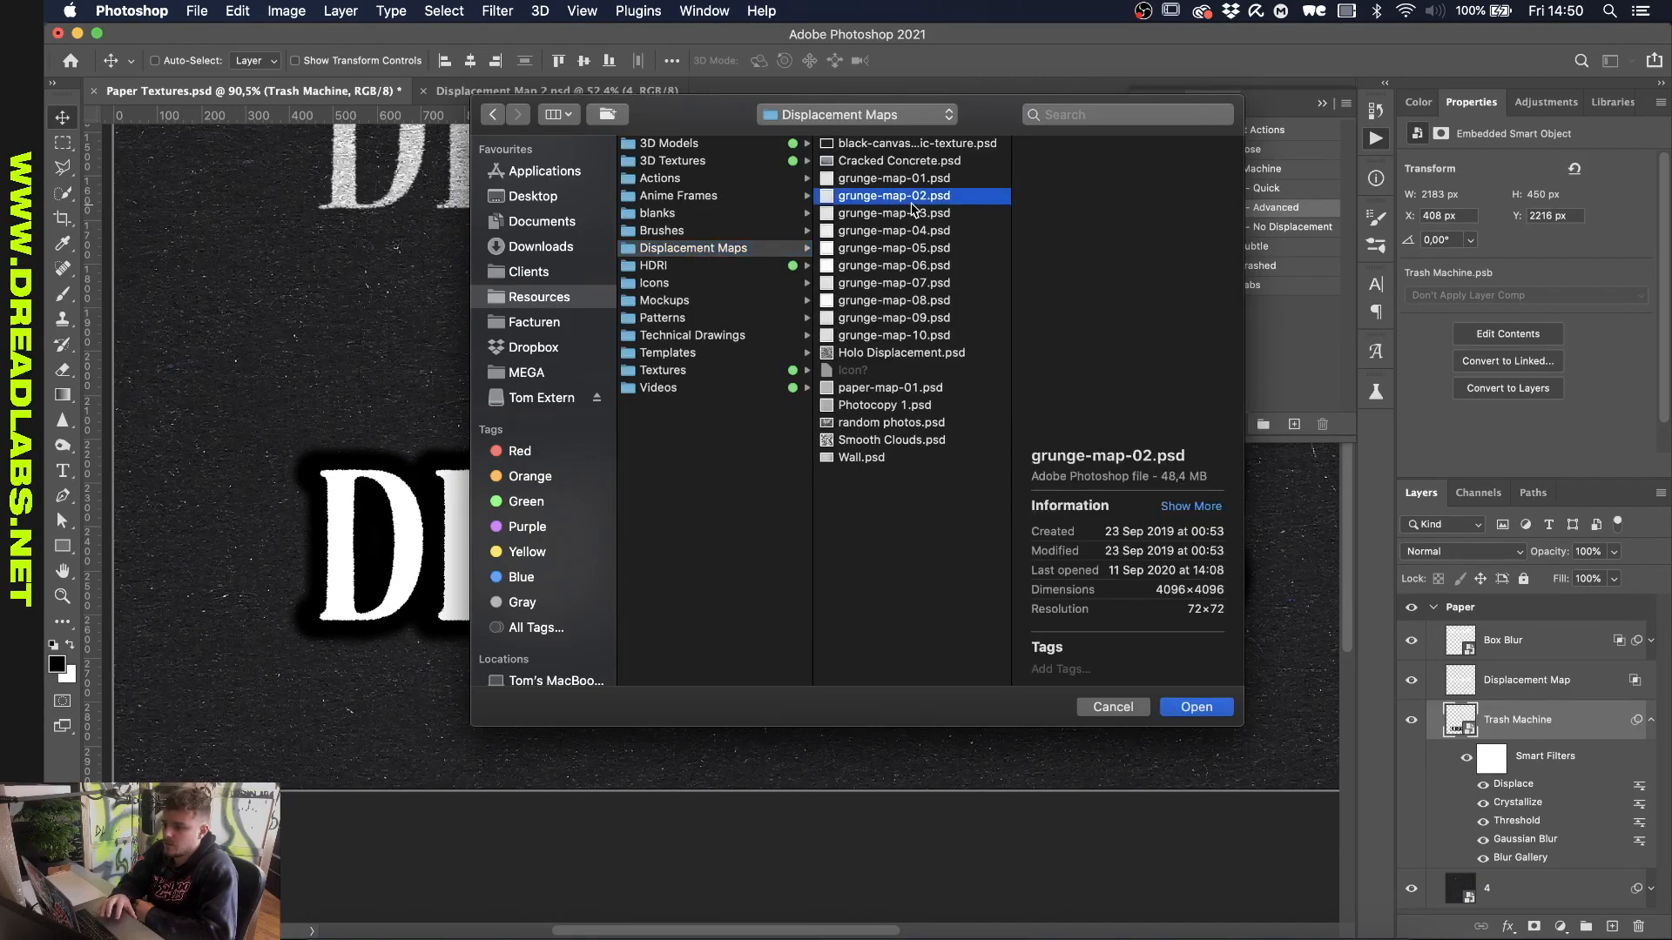
key(space)
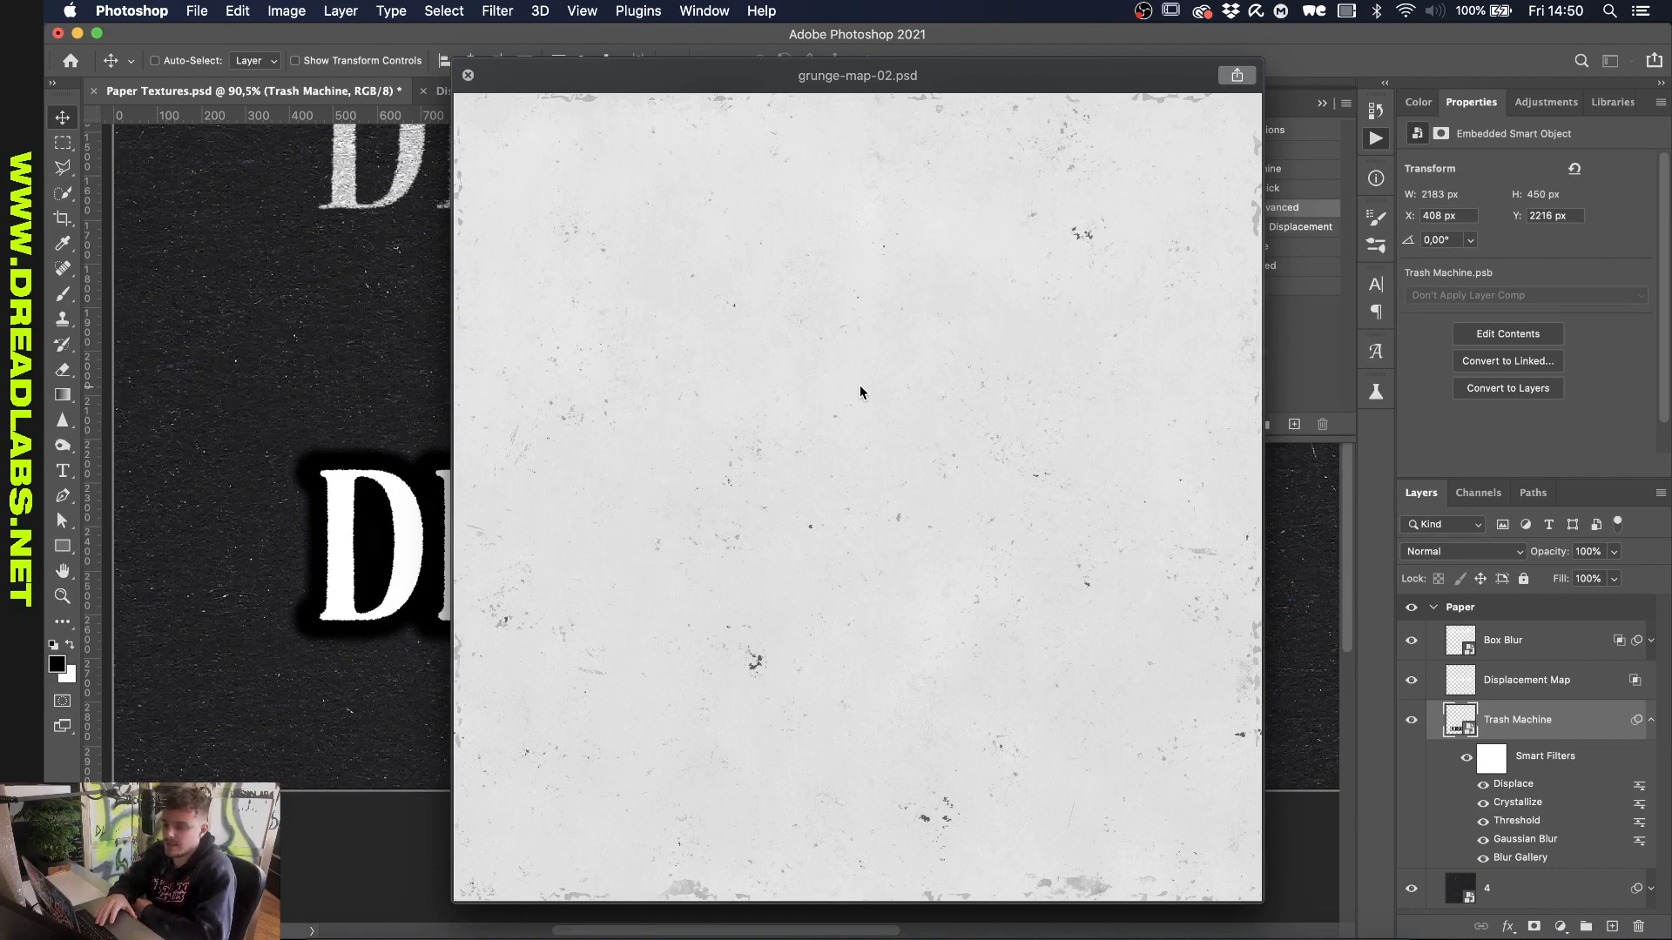
key(space)
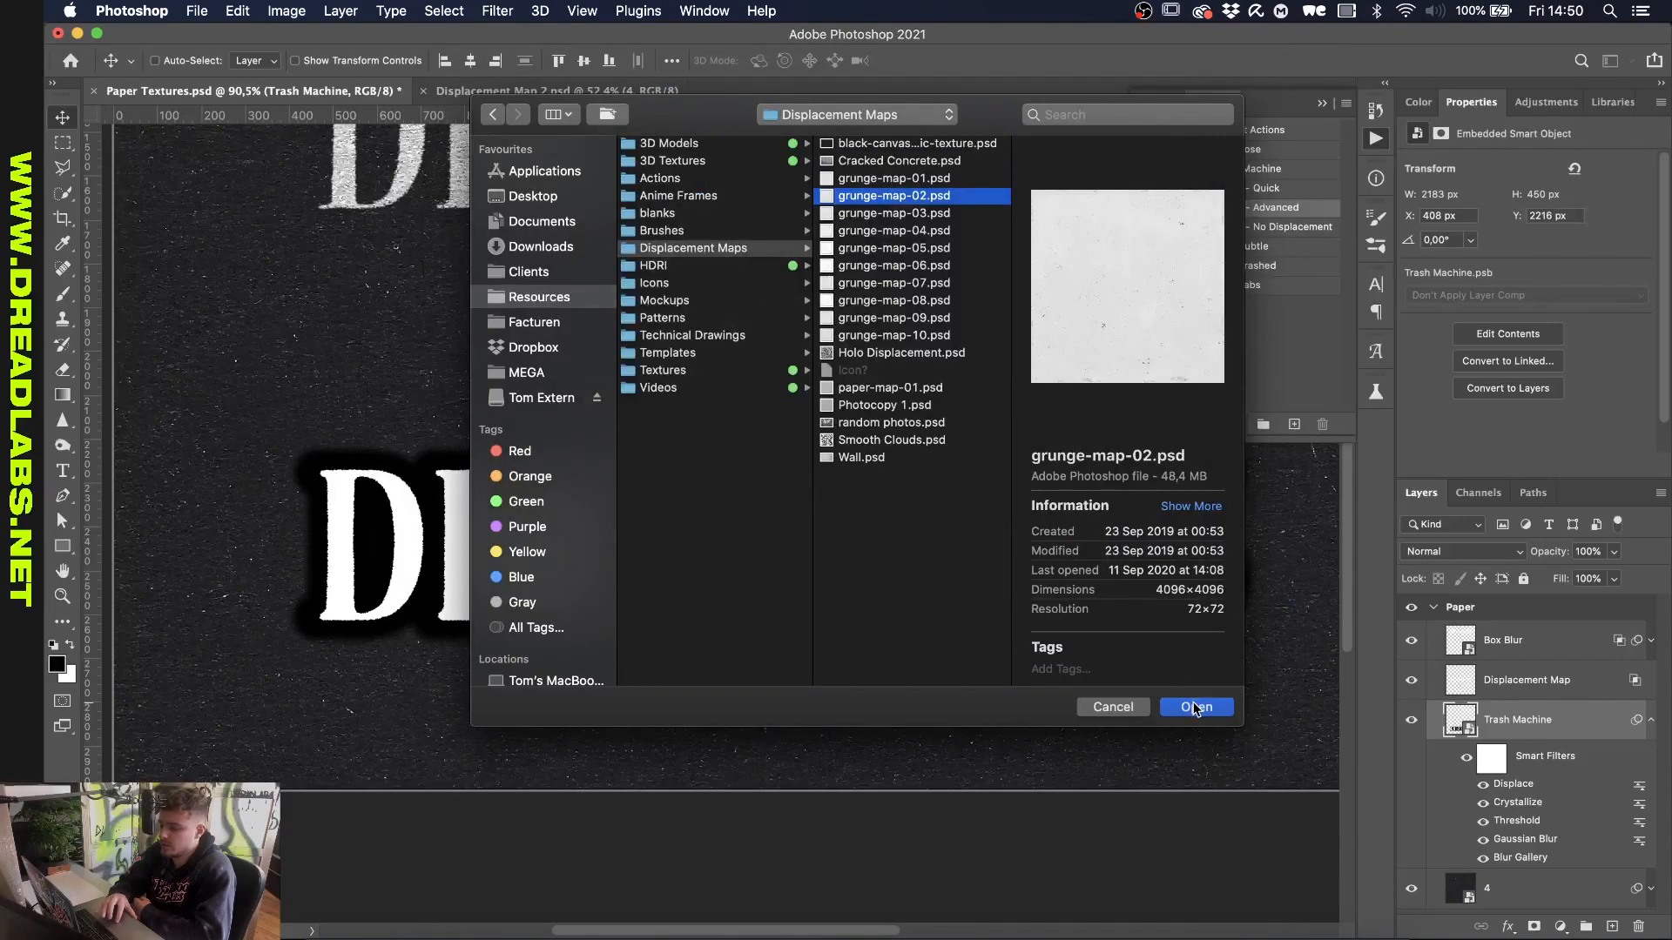
click(1195, 707)
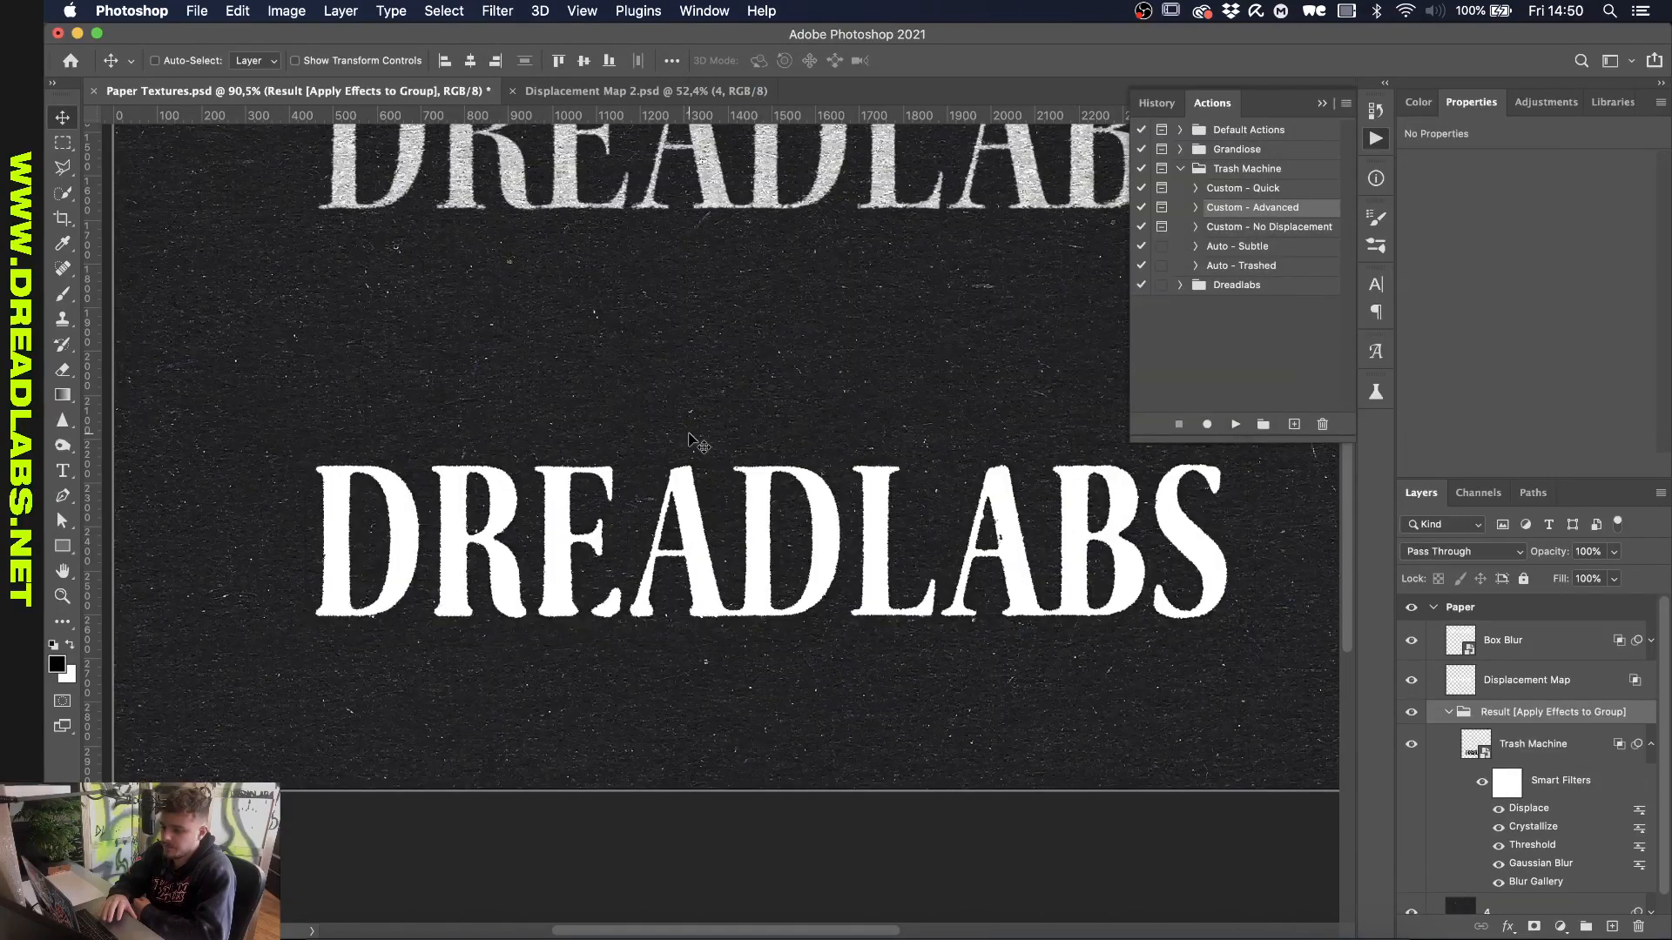
Step: Examine the distressed letter edges of the Trash Machine text up close and compare them with the text line above
scroll(689, 438, up, 5)
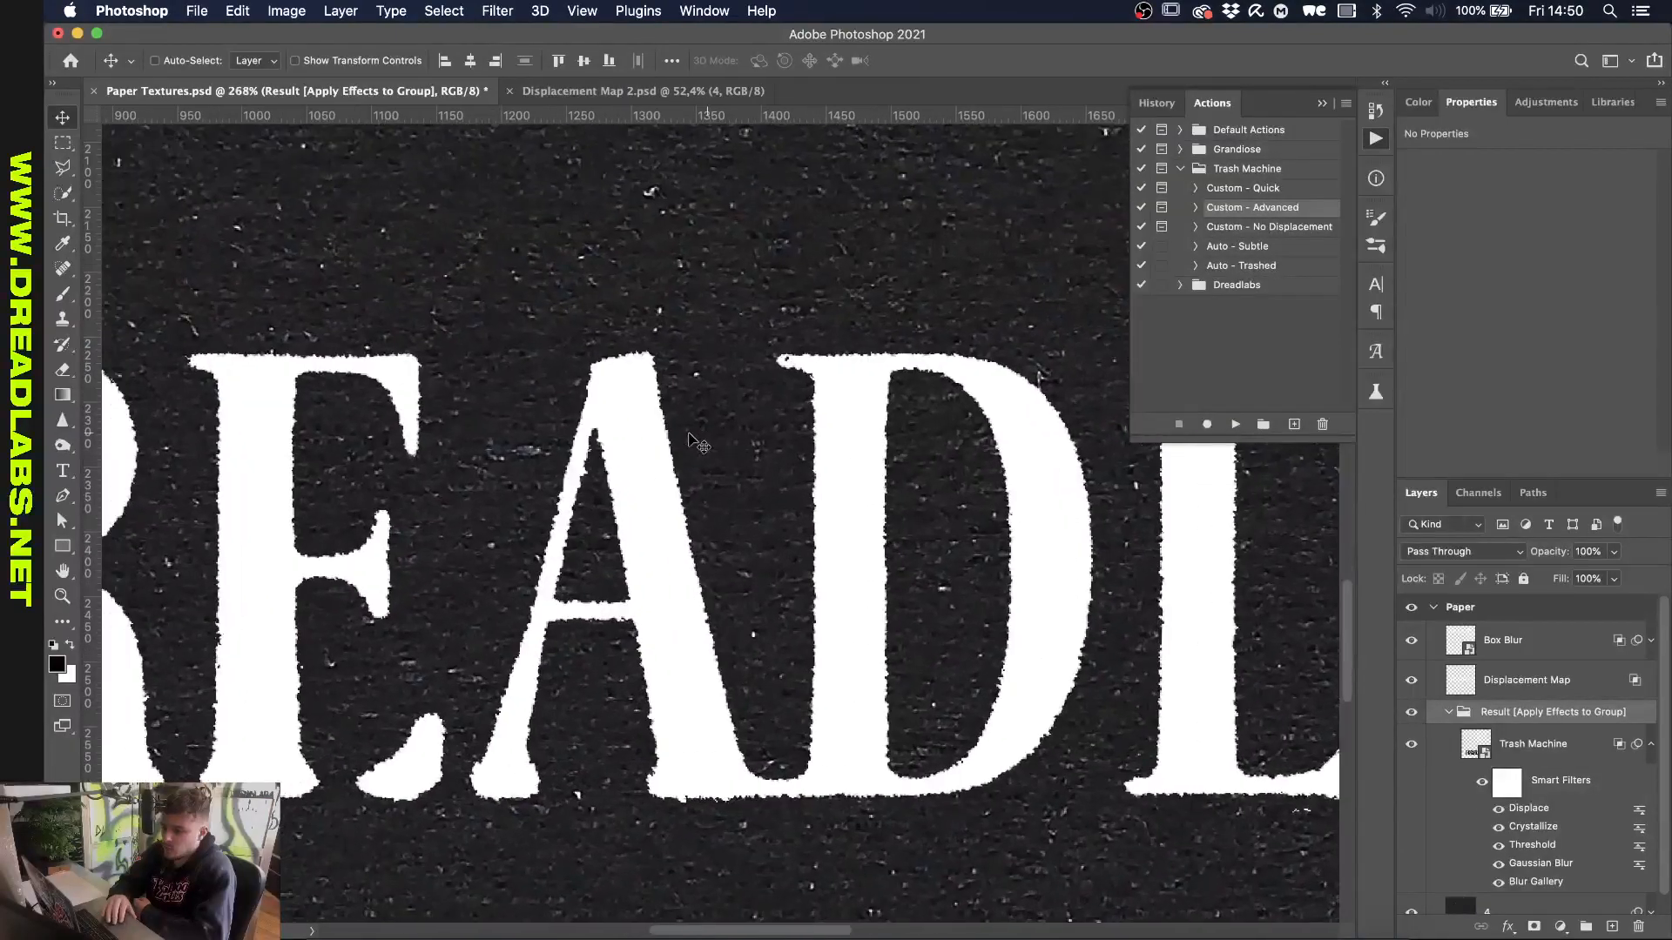
click(1322, 102)
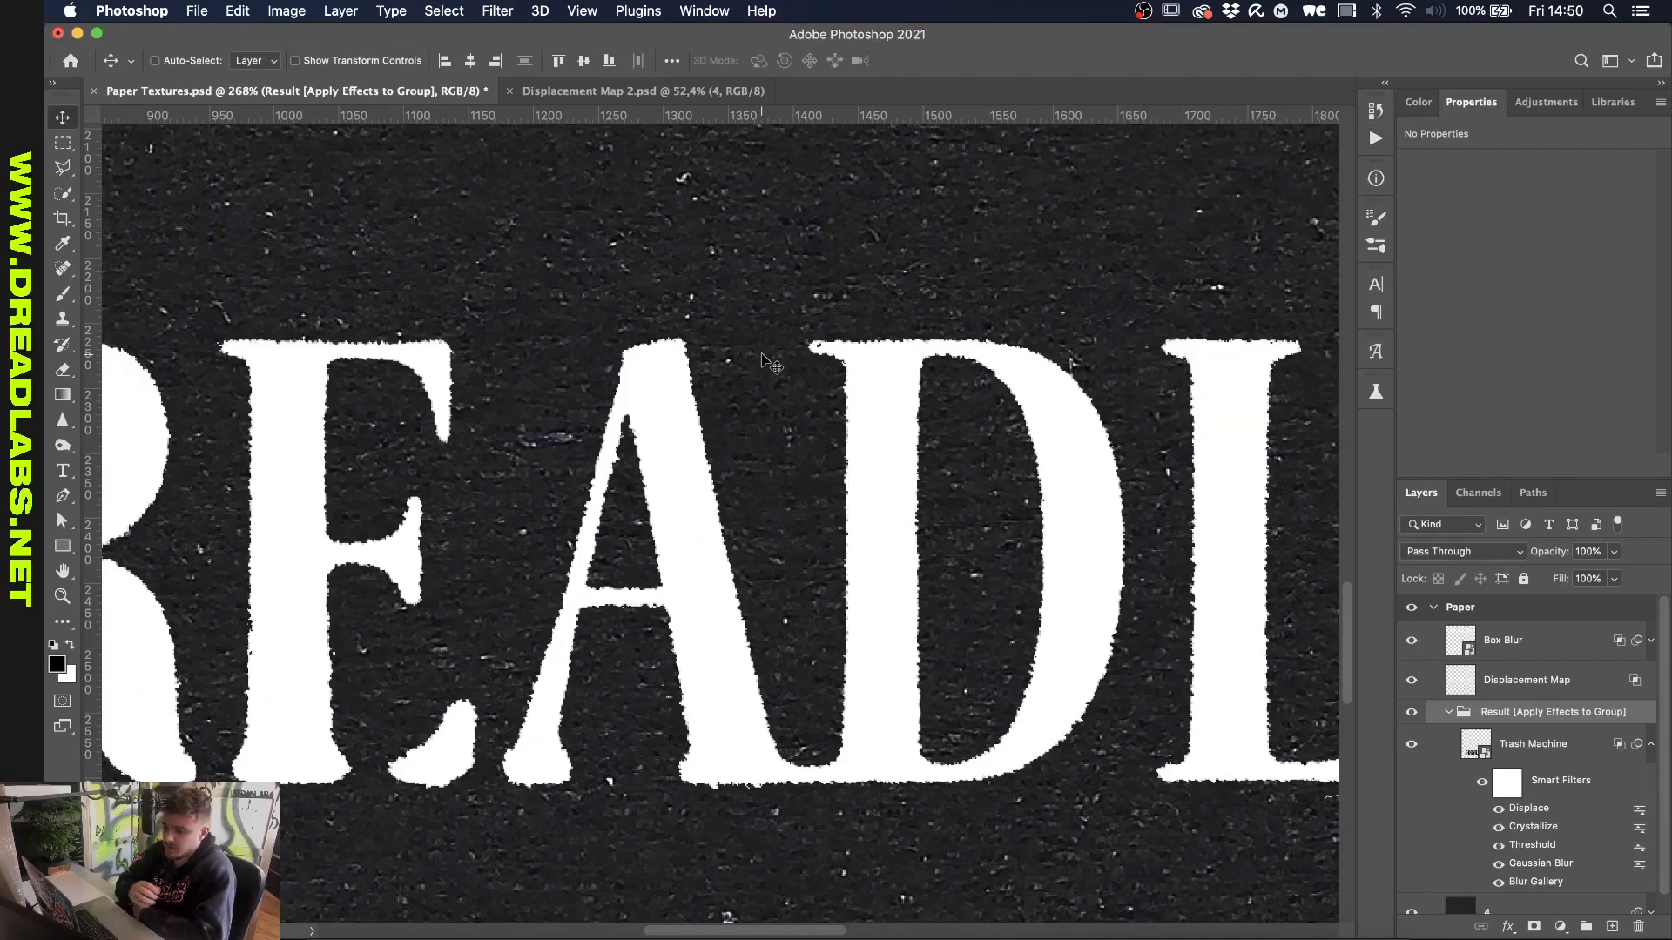
scroll(762, 360, down, 4)
scroll(761, 359, down, 3)
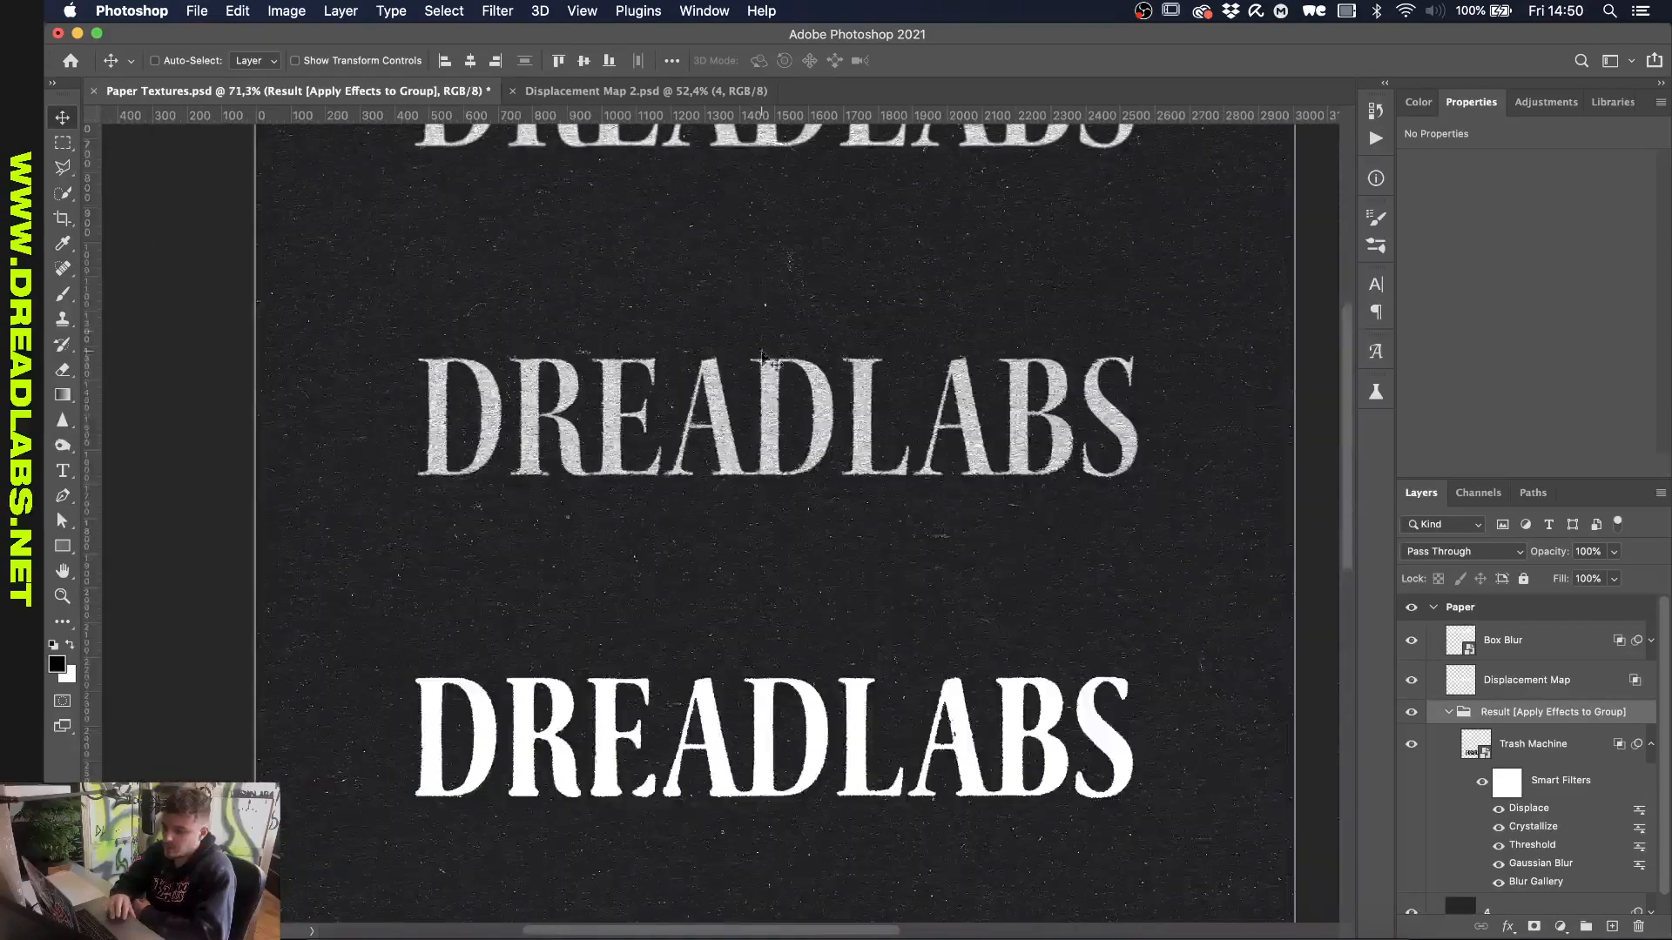
scroll(762, 162, up, 3)
scroll(749, 209, up, 3)
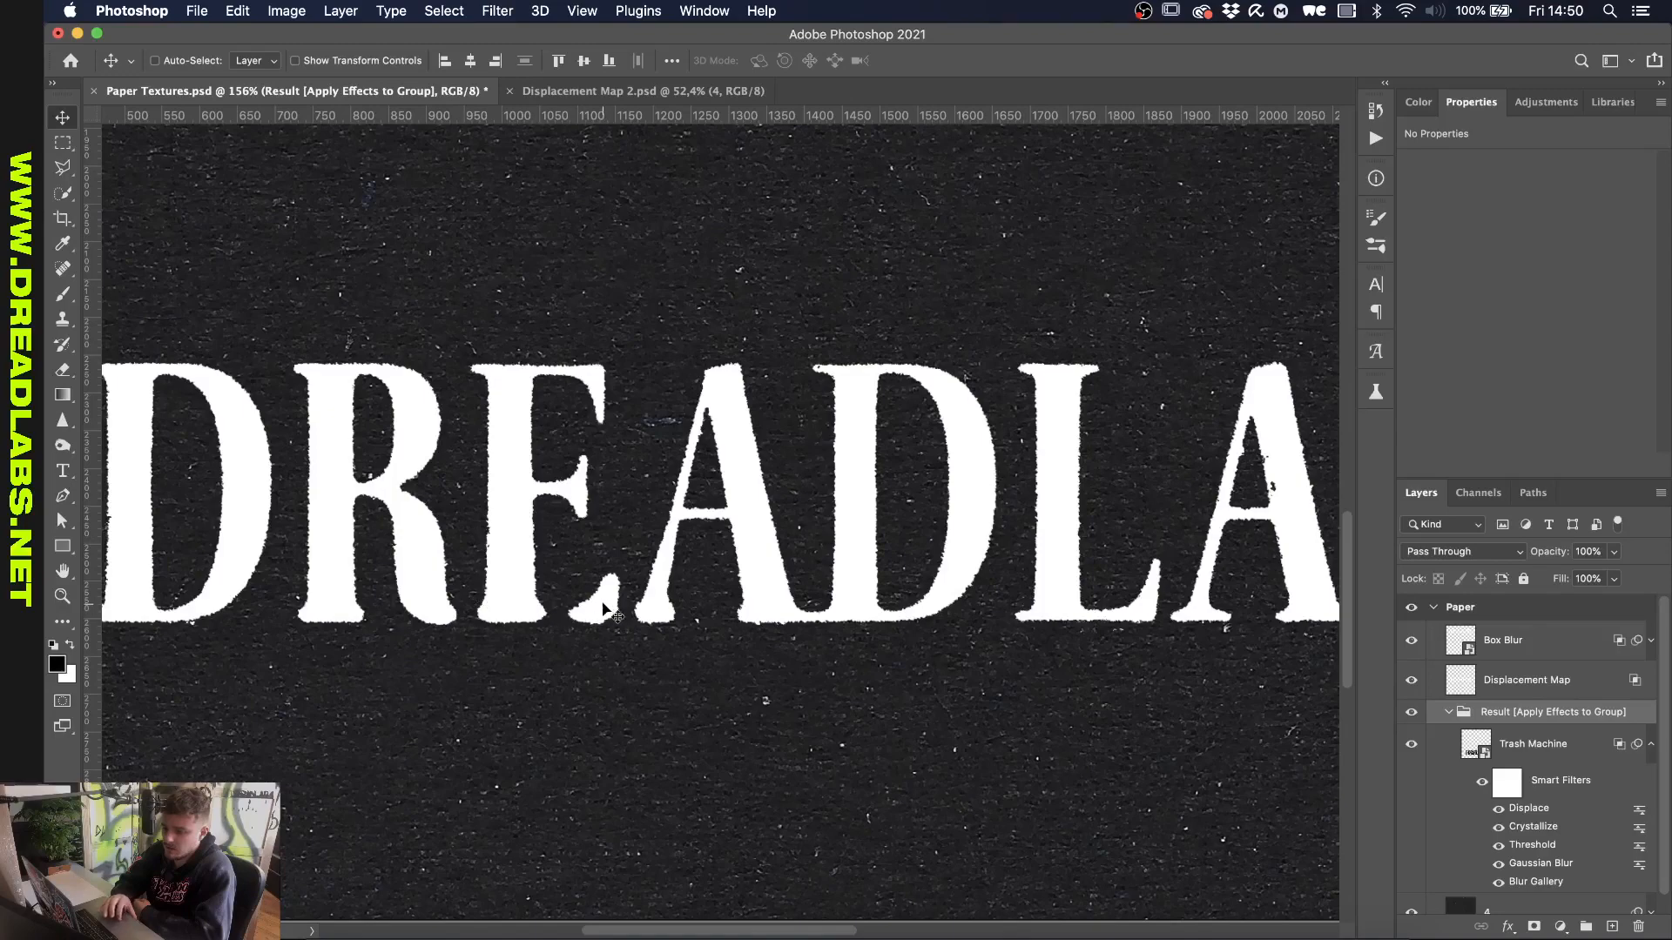
scroll(610, 613, down, 2)
scroll(869, 555, up, 2)
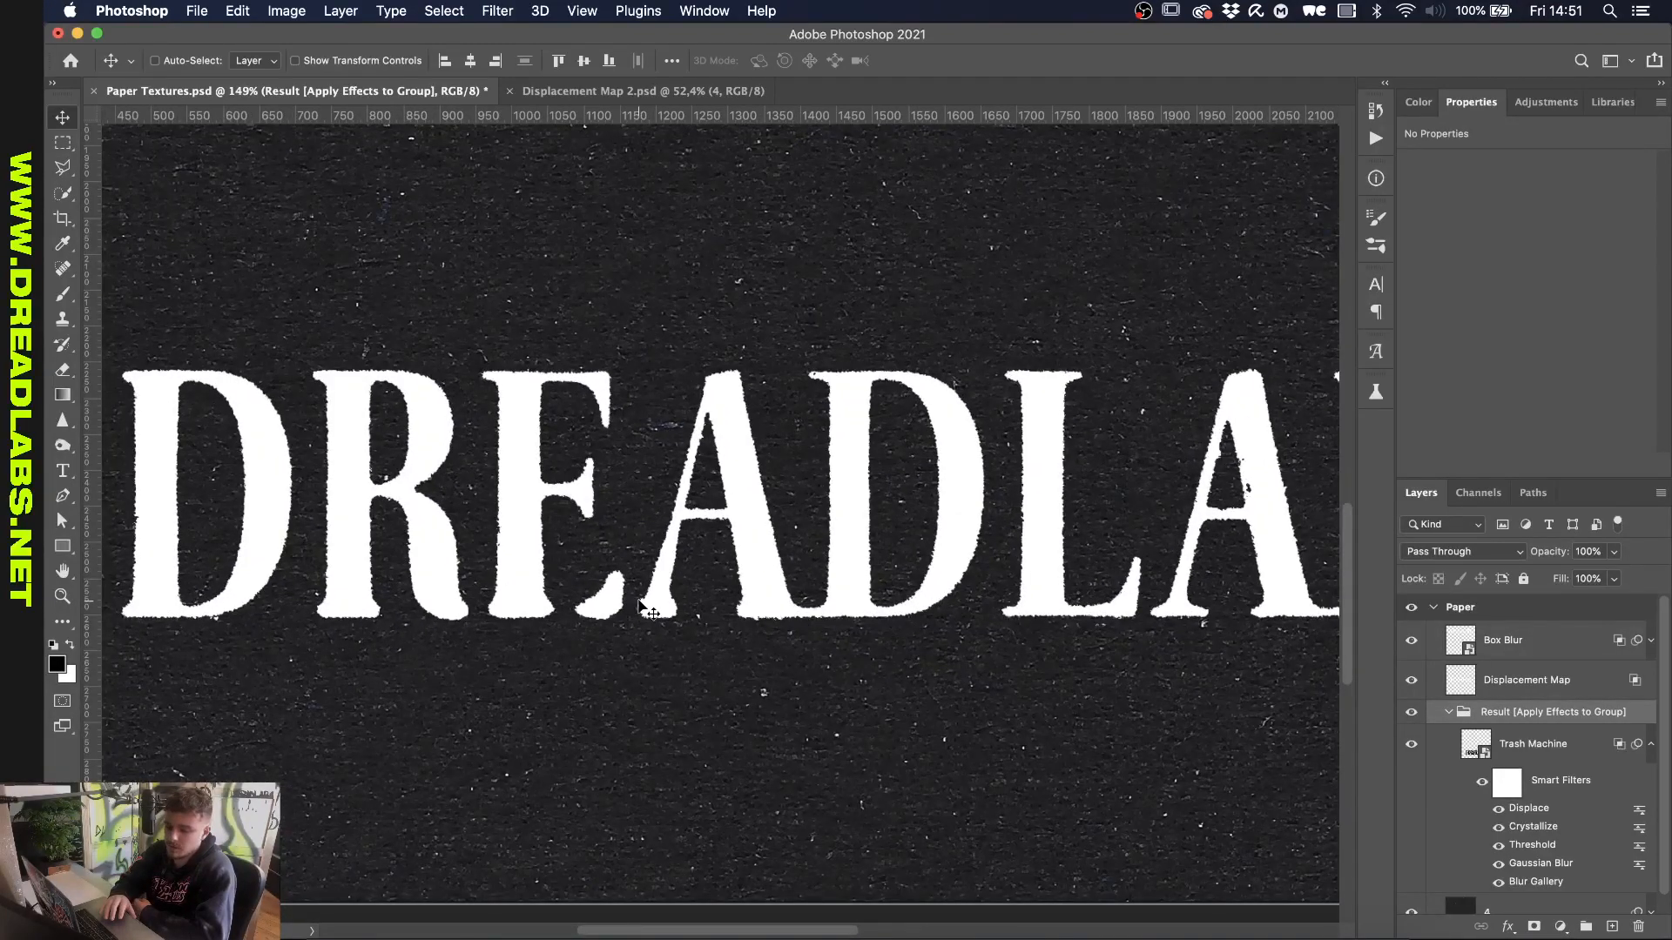
Step: Split the Result group's Underlying Layer black Blend If slider to 0 / 41 and apply the blending options
double_click(1639, 714)
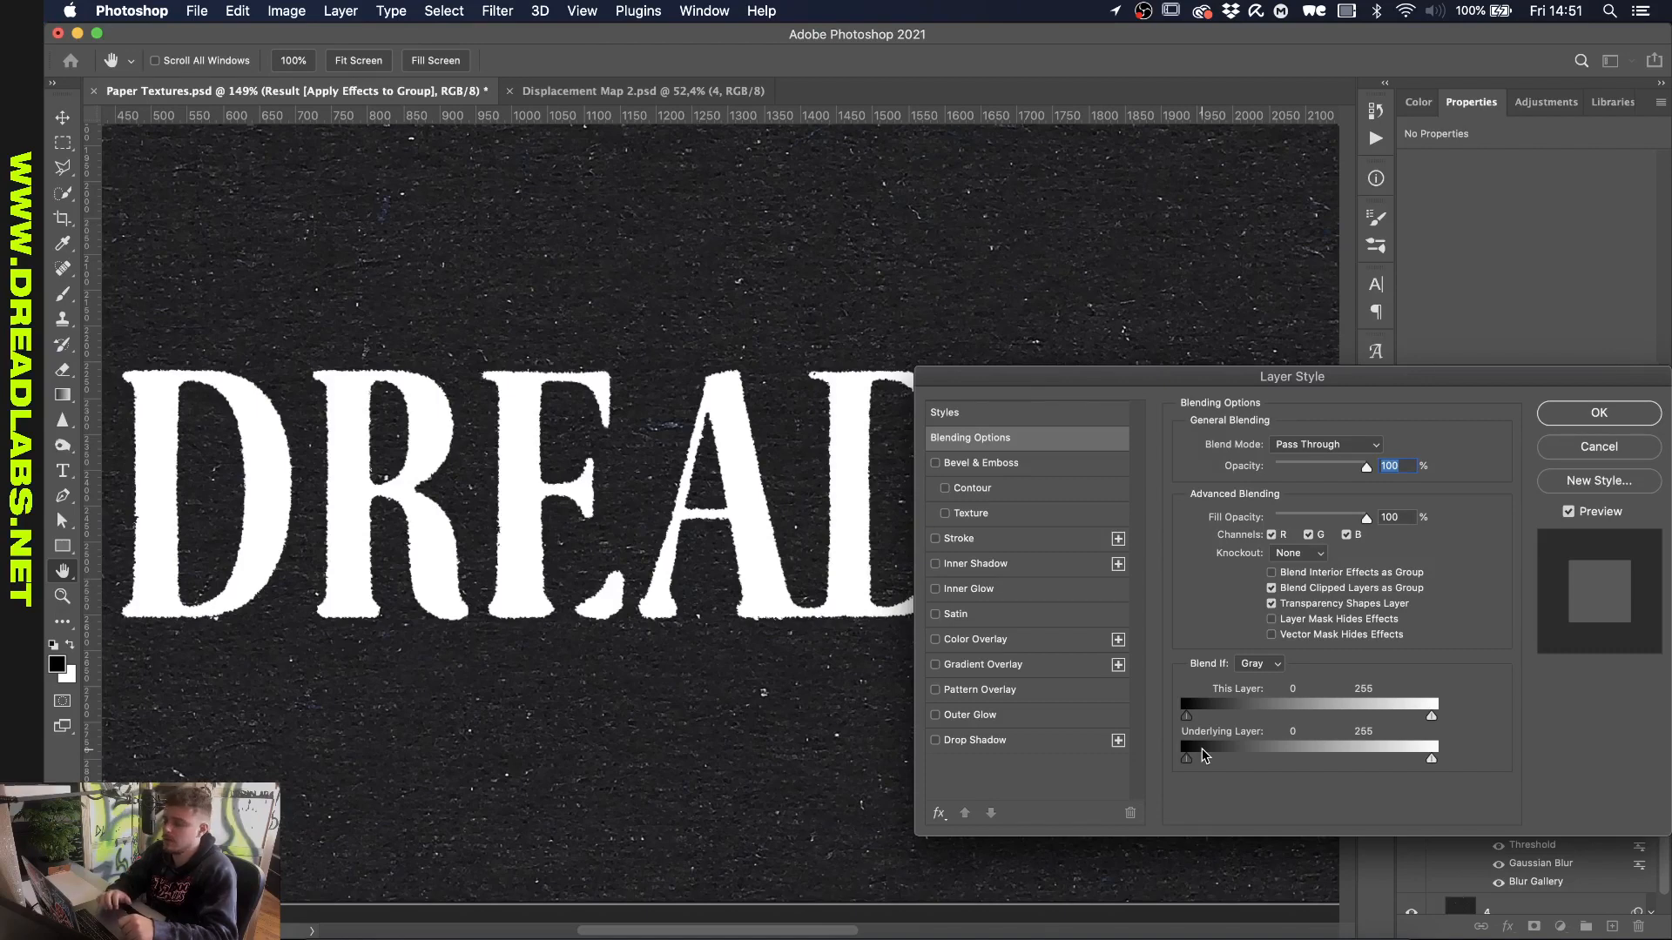
key(alt)
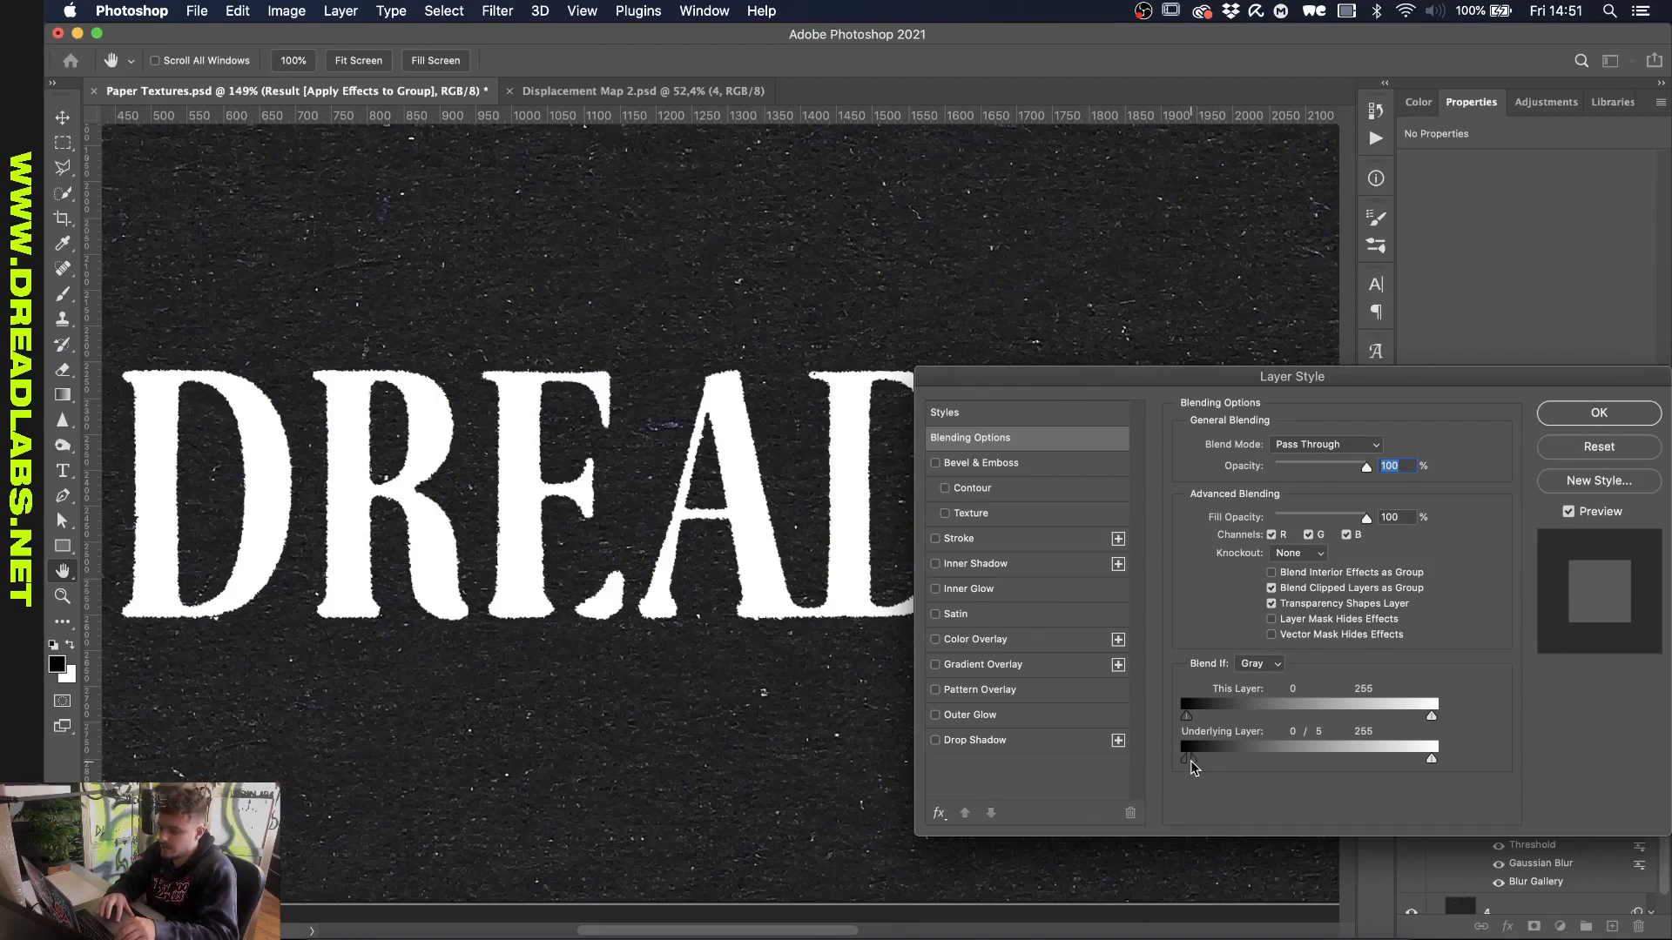
drag(1191, 762, 1228, 761)
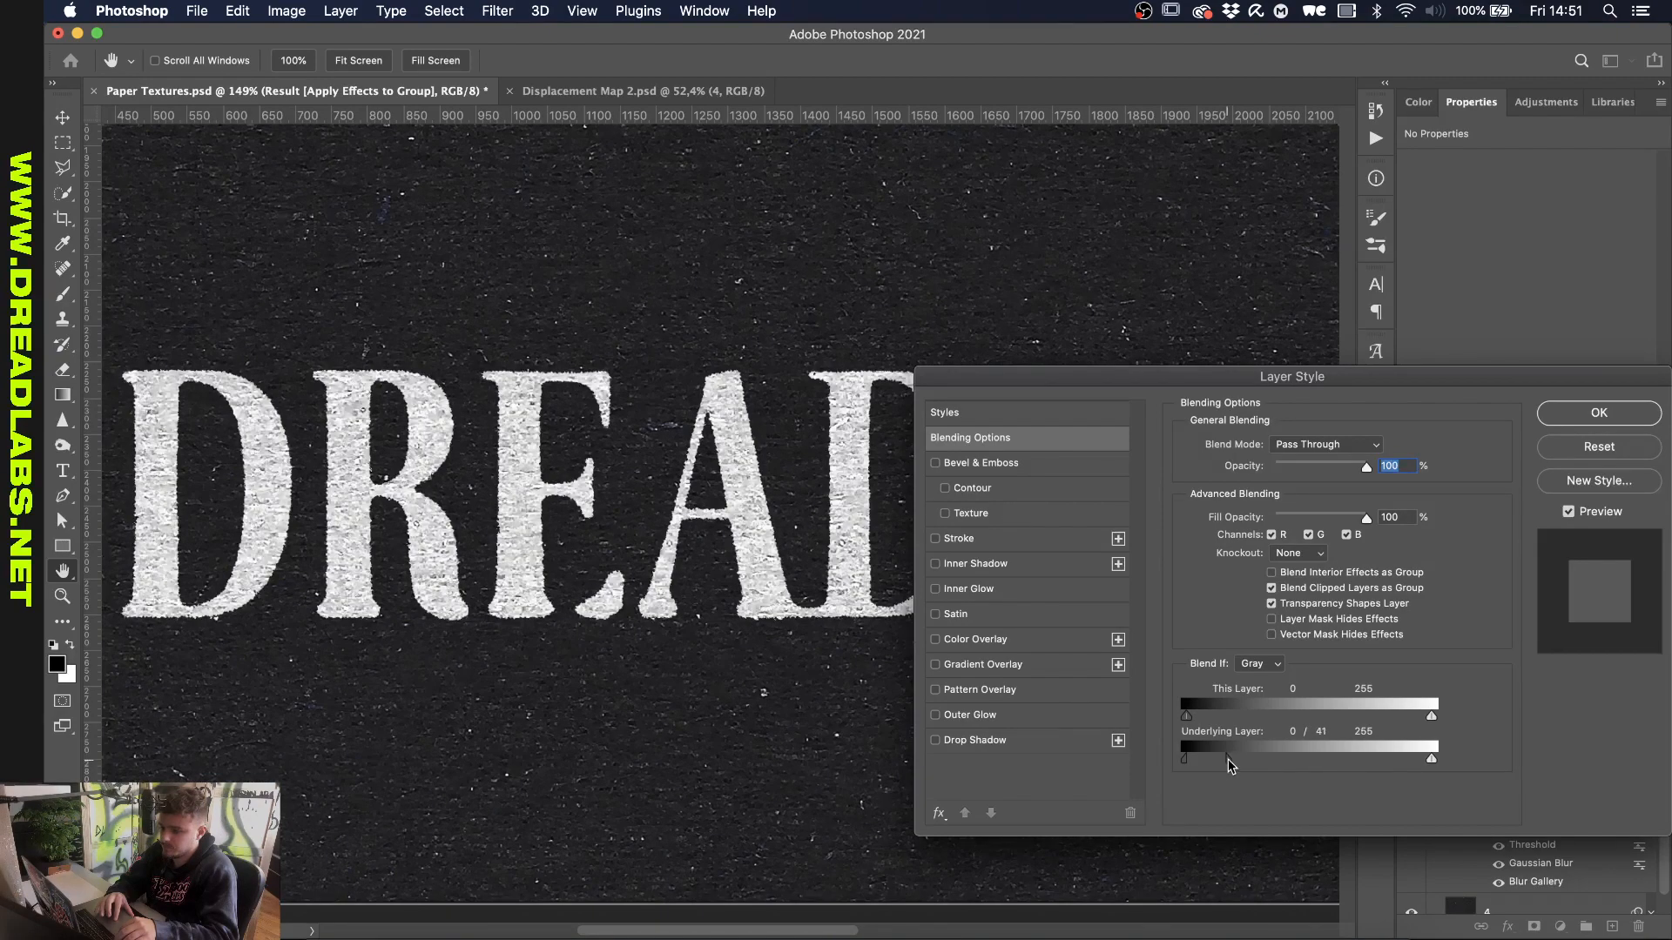
click(1599, 412)
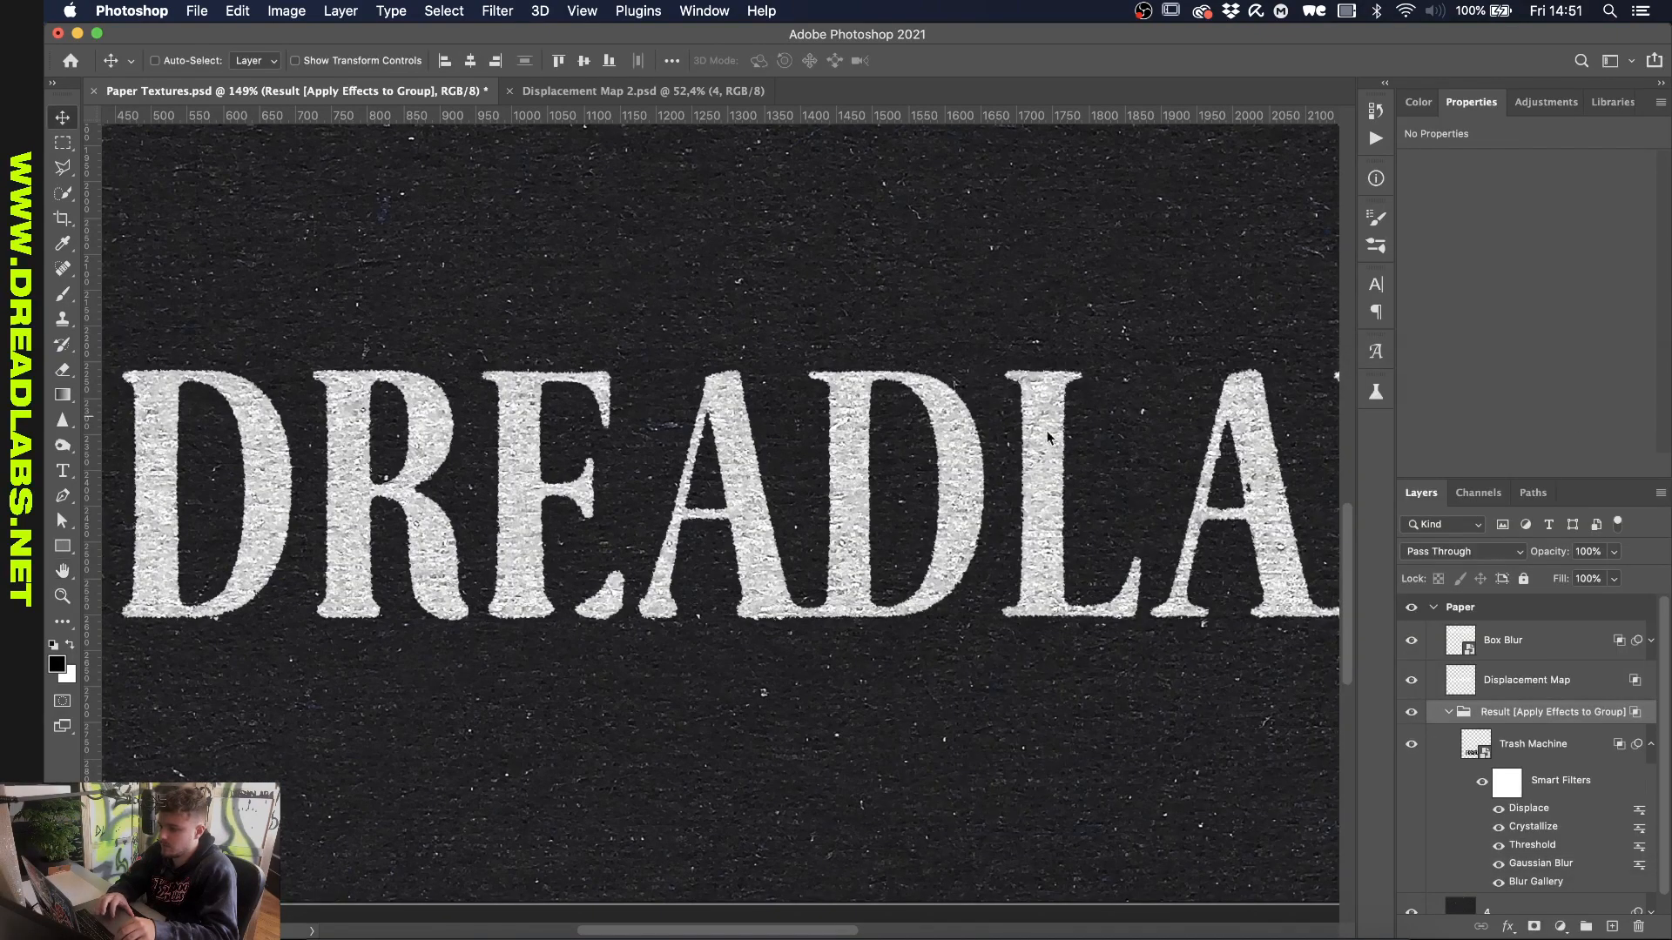
key(super+0)
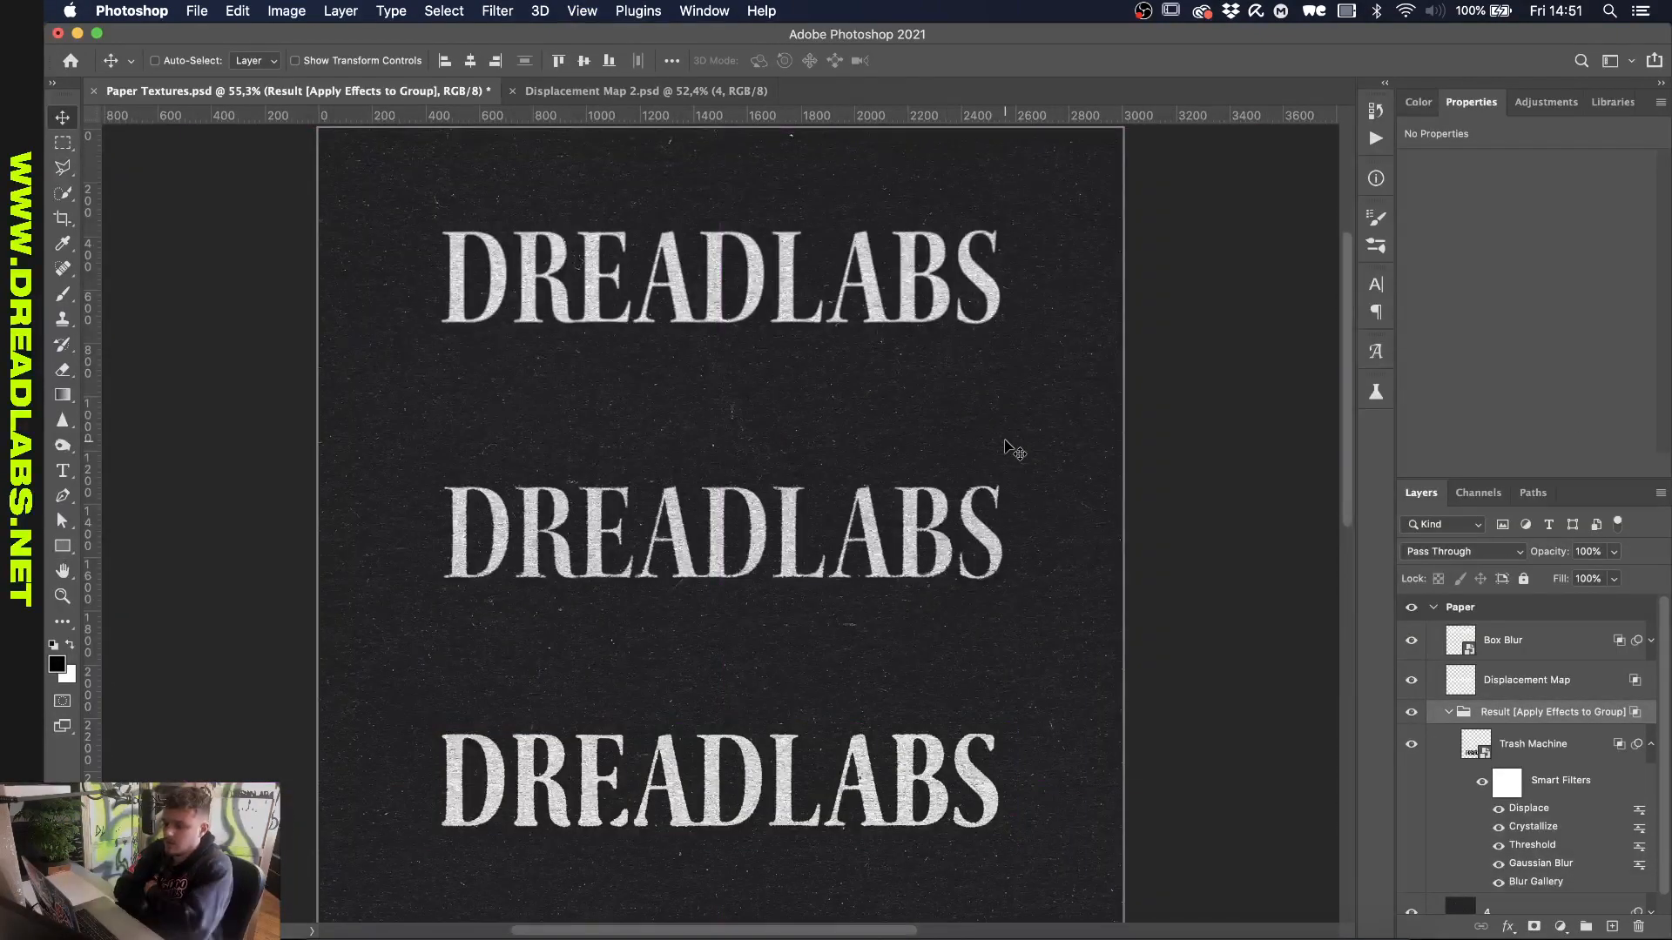